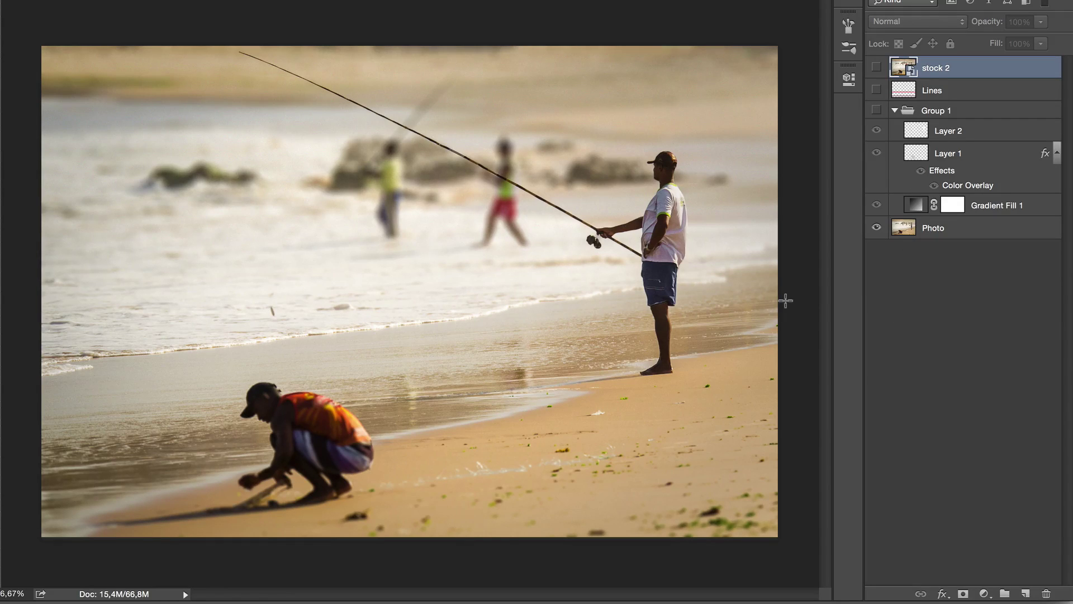
Compare the blurred and sharp versions of the beach photo using the stock 2 layer, and view the Group 1 grayscale map
left_click(876, 67)
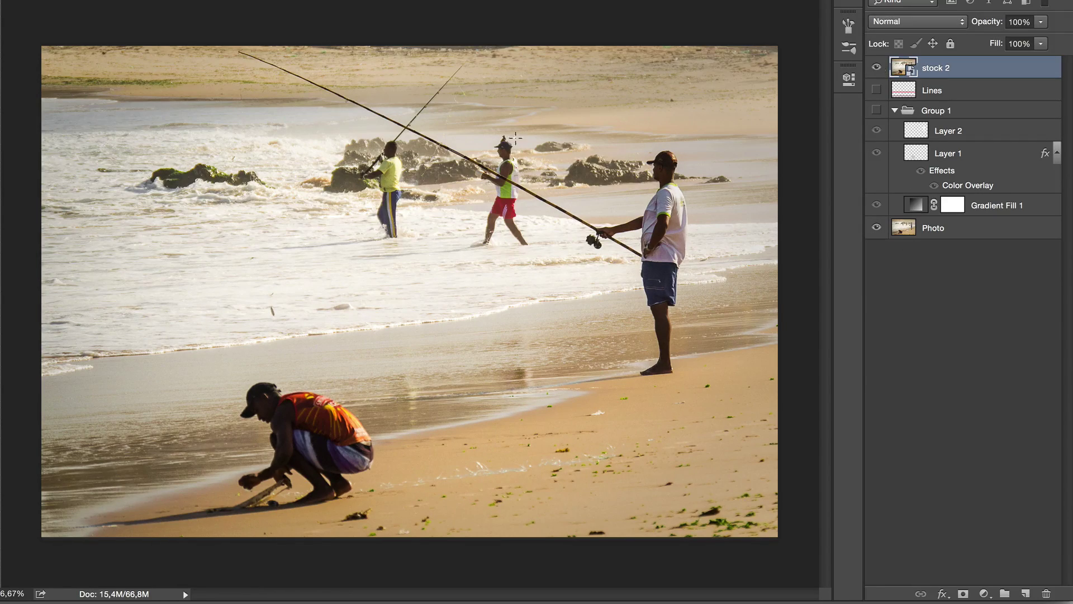
left_click(875, 67)
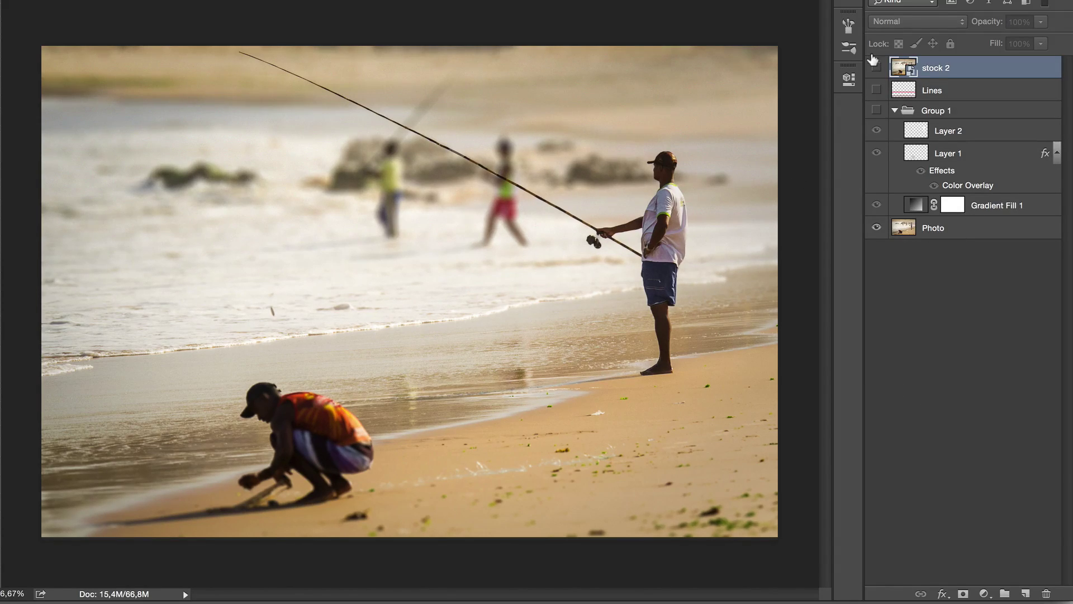
left_click(874, 66)
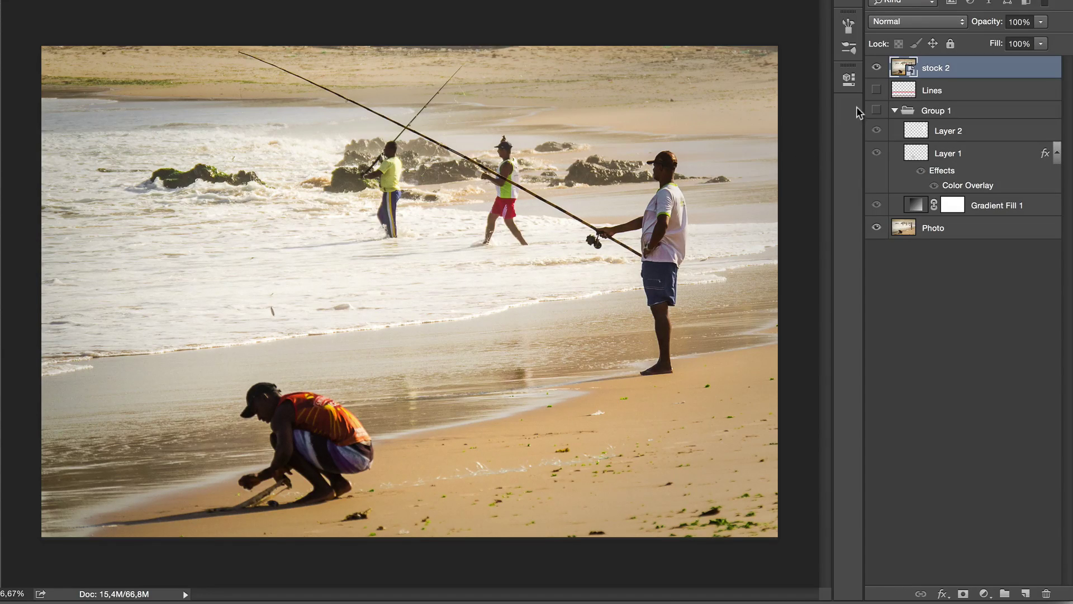
left_click(876, 67)
left_click(876, 110)
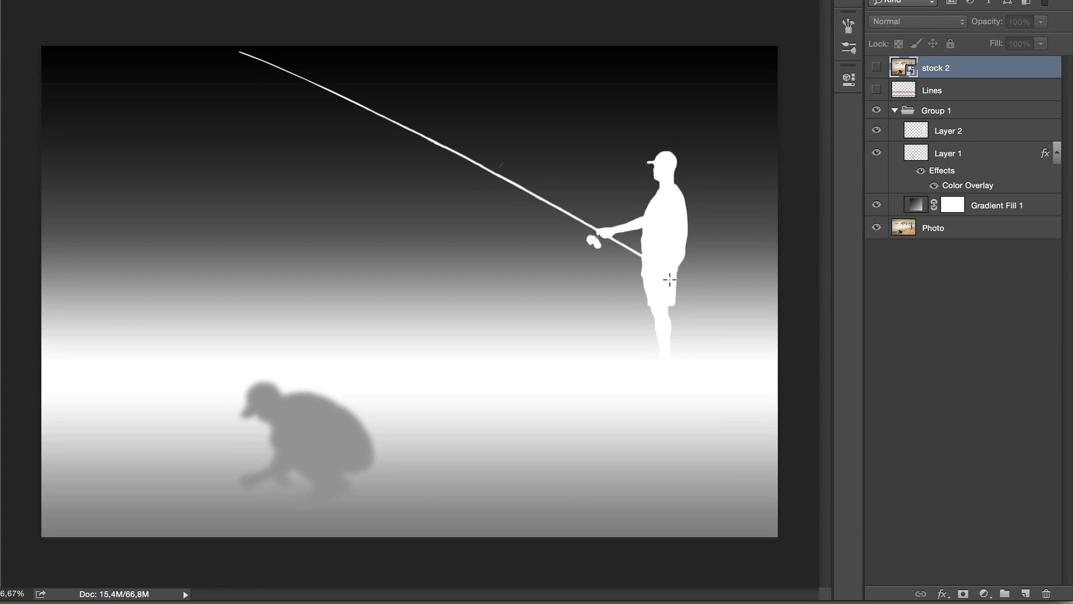
left_click(875, 68)
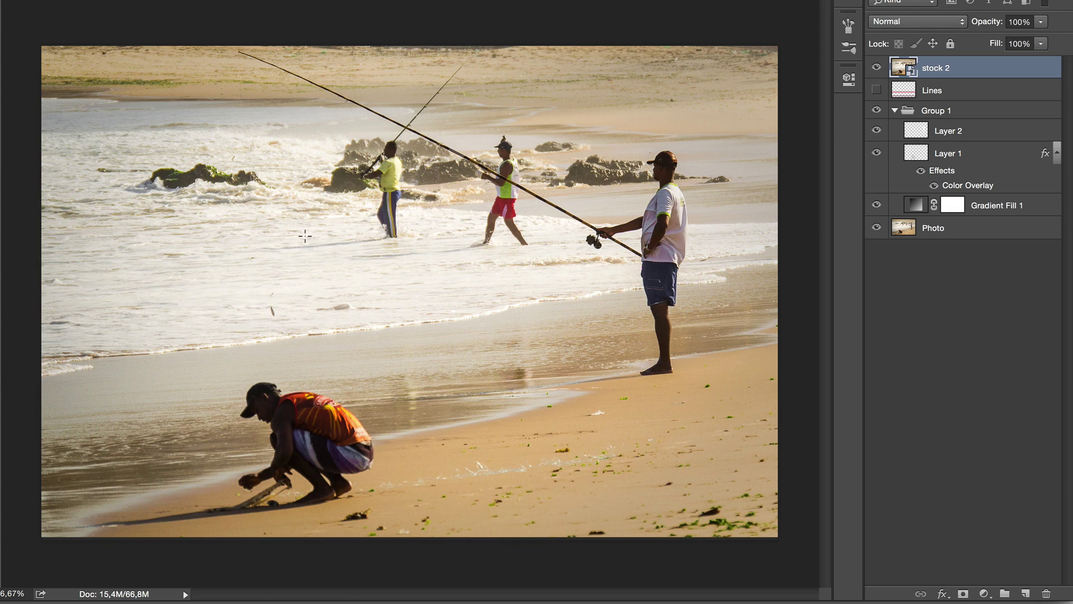
left_click(876, 68)
left_click(875, 107)
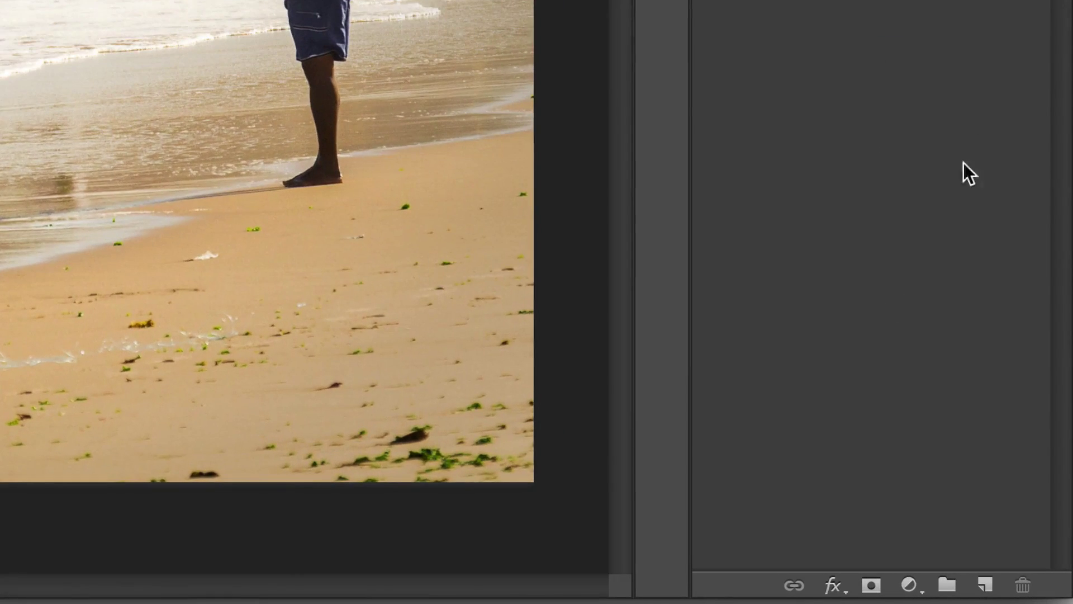
Add a new empty layer above the Photo layer and name it Lines
left_click(984, 585)
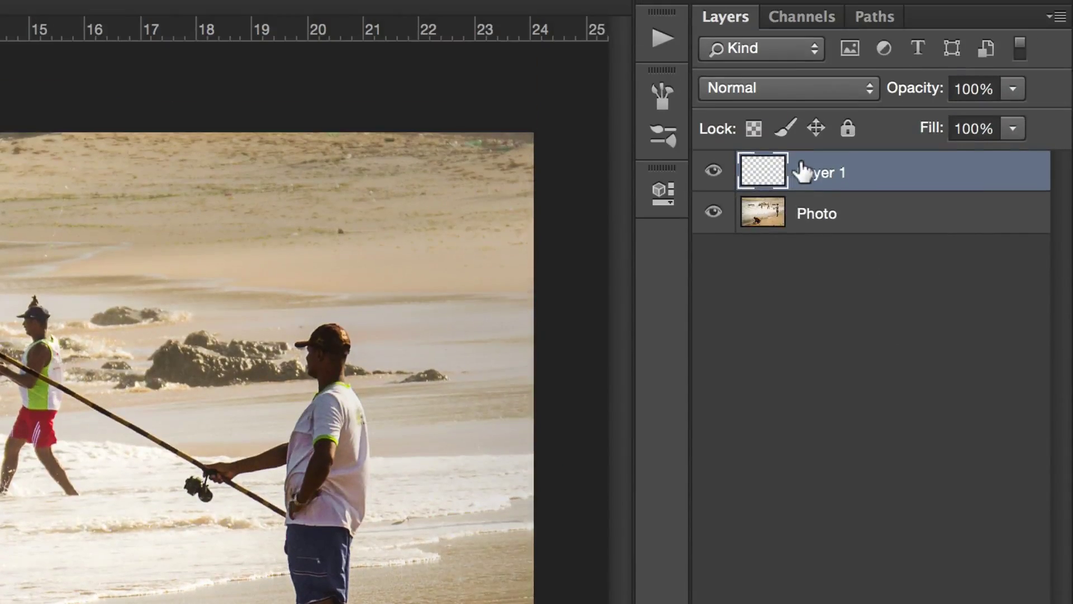
double_click(803, 172)
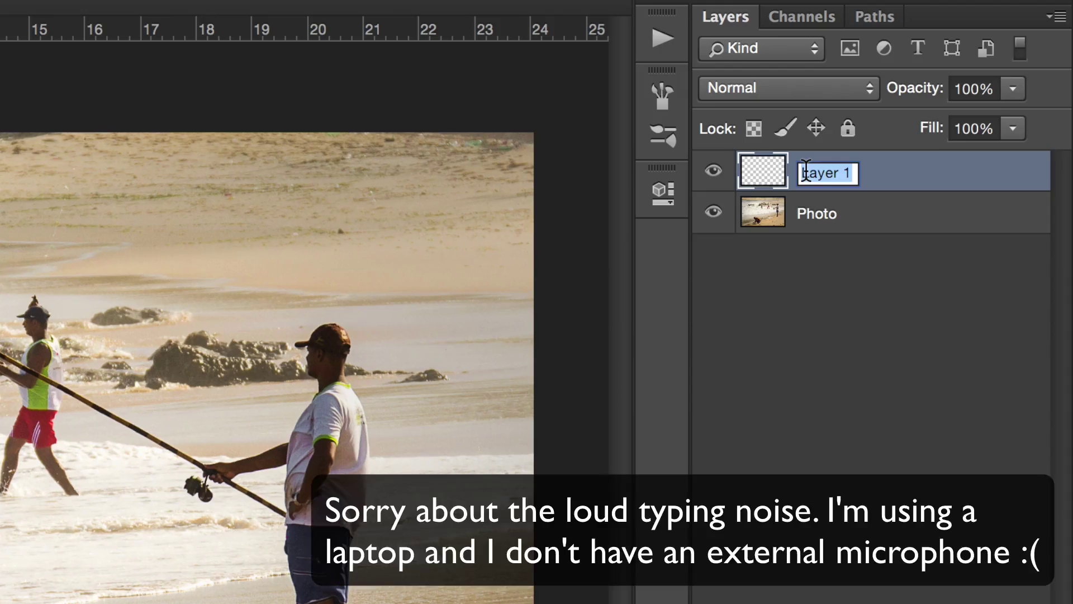
type("Lines")
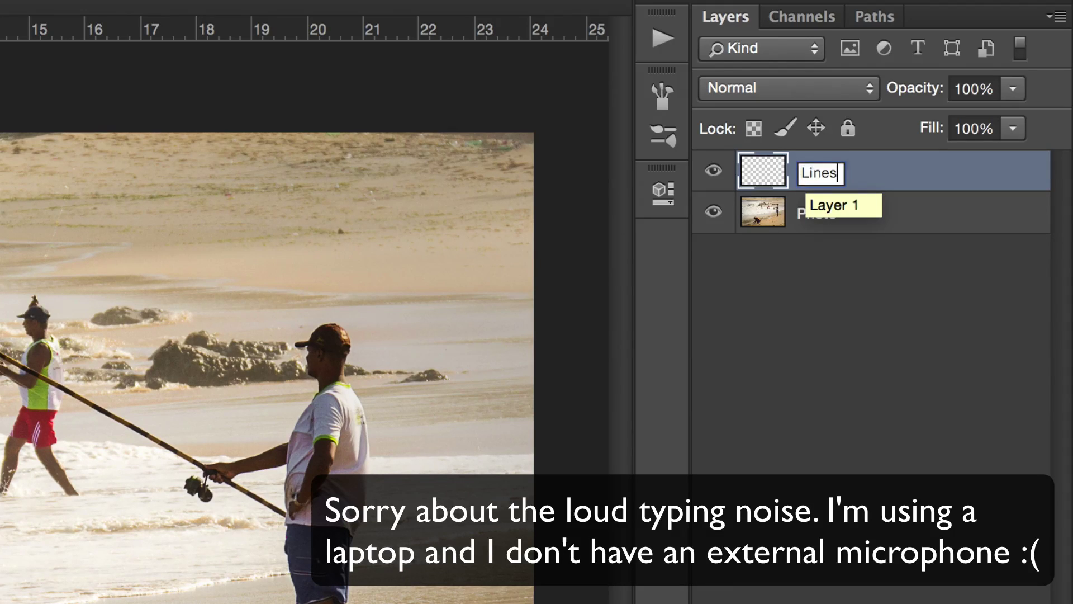
key("Return")
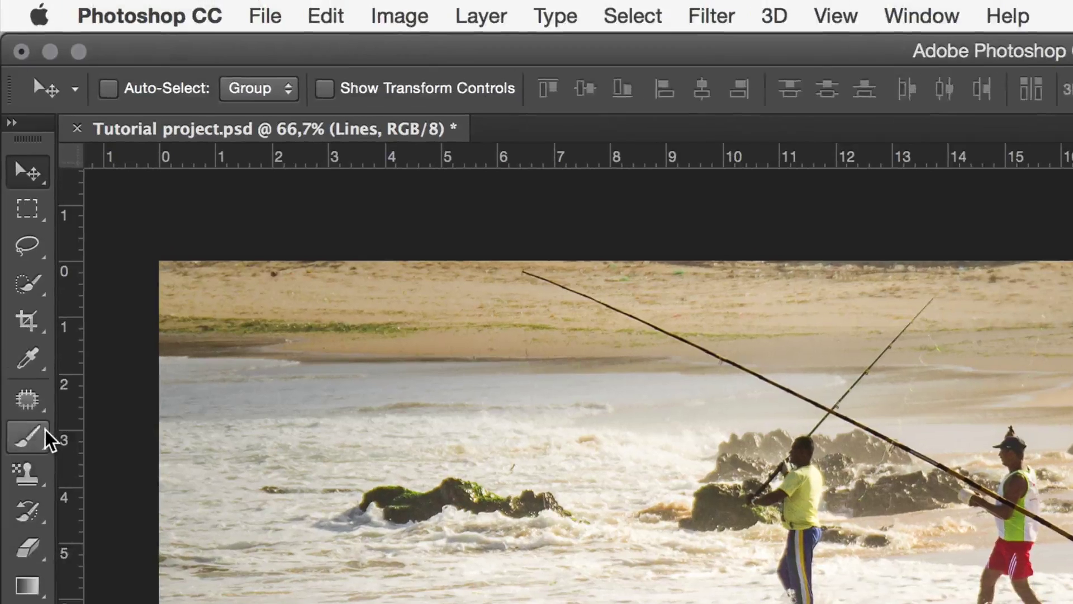
Set up the Brush tool with a 19 px tip at 100% hardness and red f50c0c as the foreground color
left_click(24, 126)
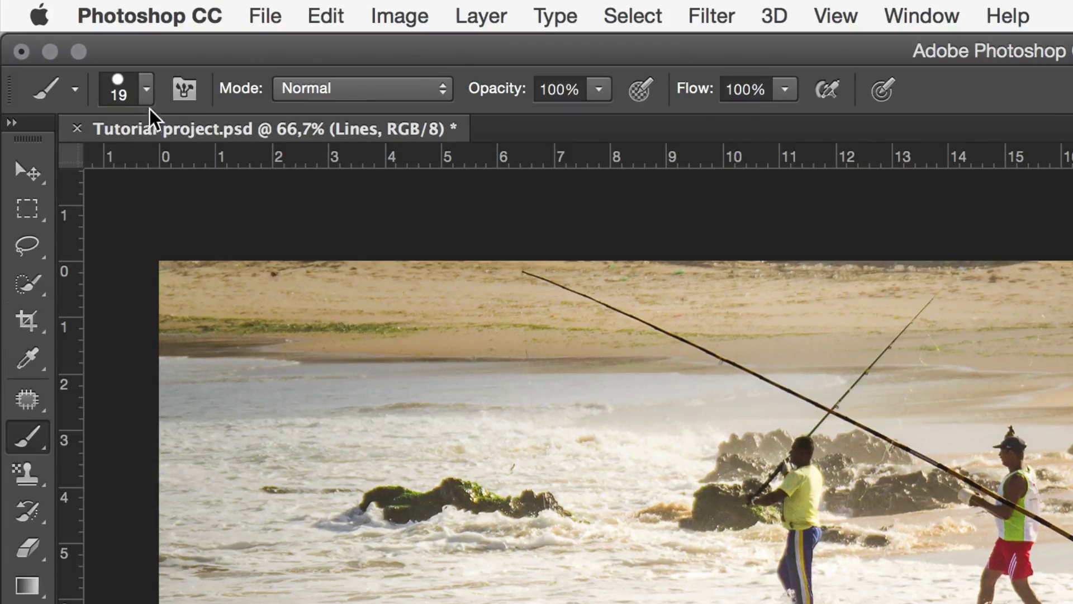
left_click(146, 89)
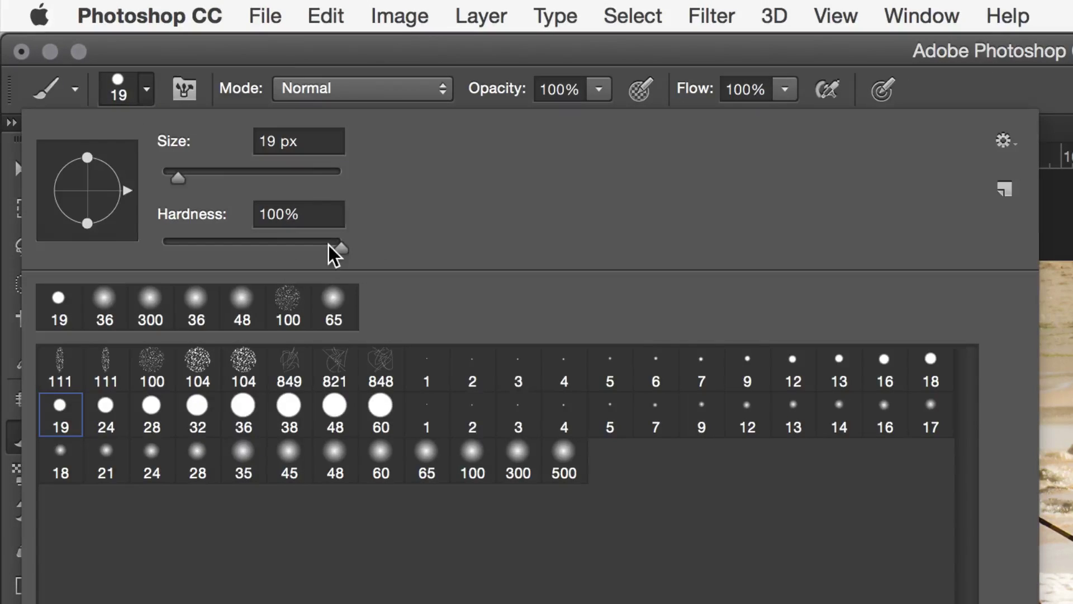
left_click(290, 56)
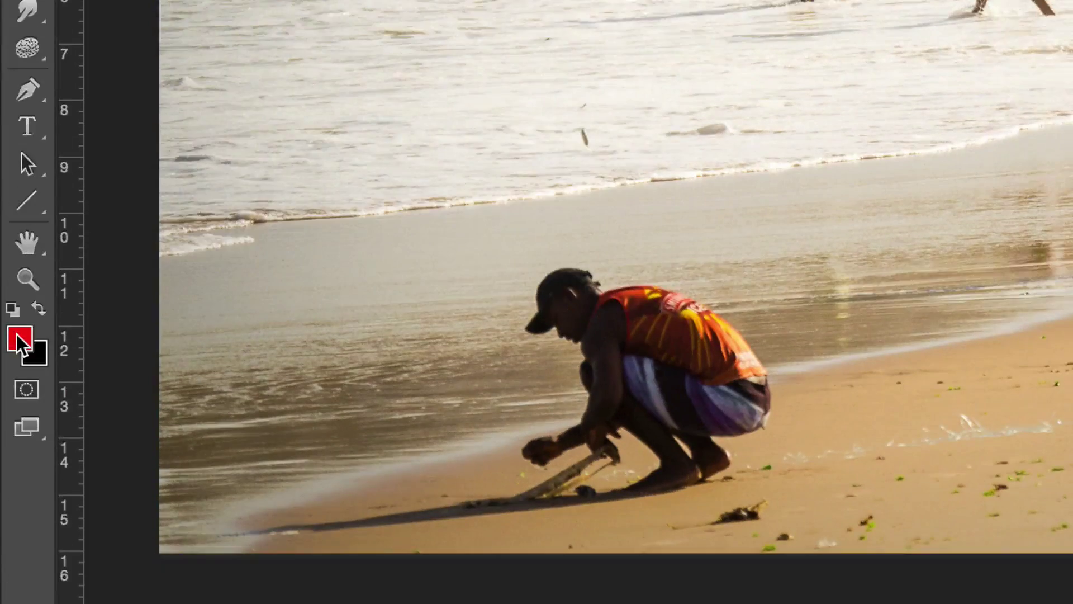
left_click(20, 603)
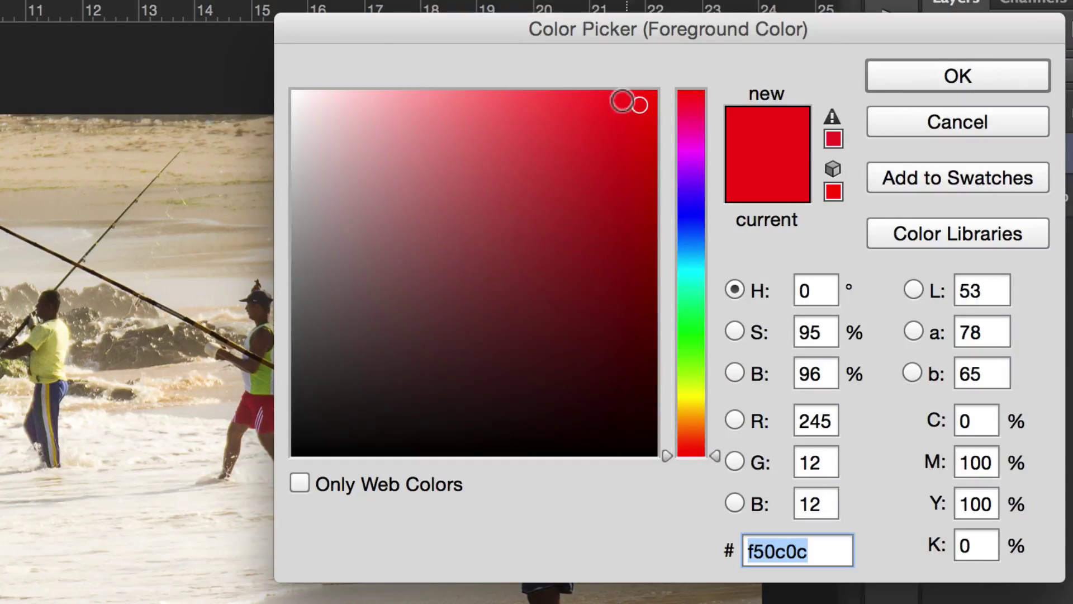
left_click(958, 77)
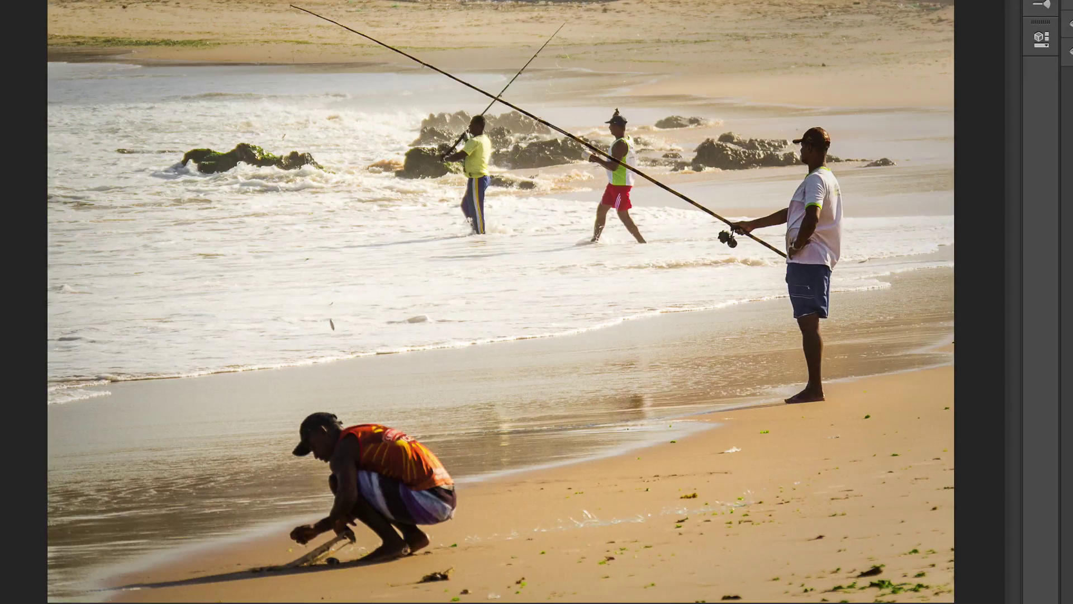
Paint straight horizontal red lines across the photo's full width at the feet of the crouching man and of the standing fisherman
mouse_move(403, 551)
left_mouse_down()
mouse_move(839, 551)
mouse_move(954, 551)
left_mouse_up()
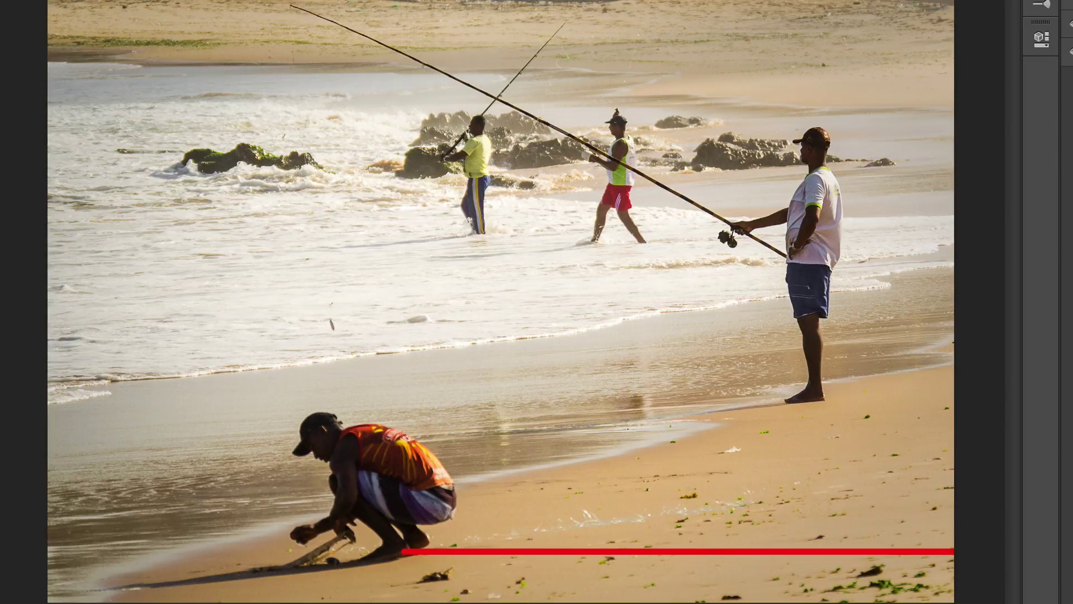
mouse_move(403, 551)
left_mouse_down()
mouse_move(296, 551)
mouse_move(48, 551)
left_mouse_up()
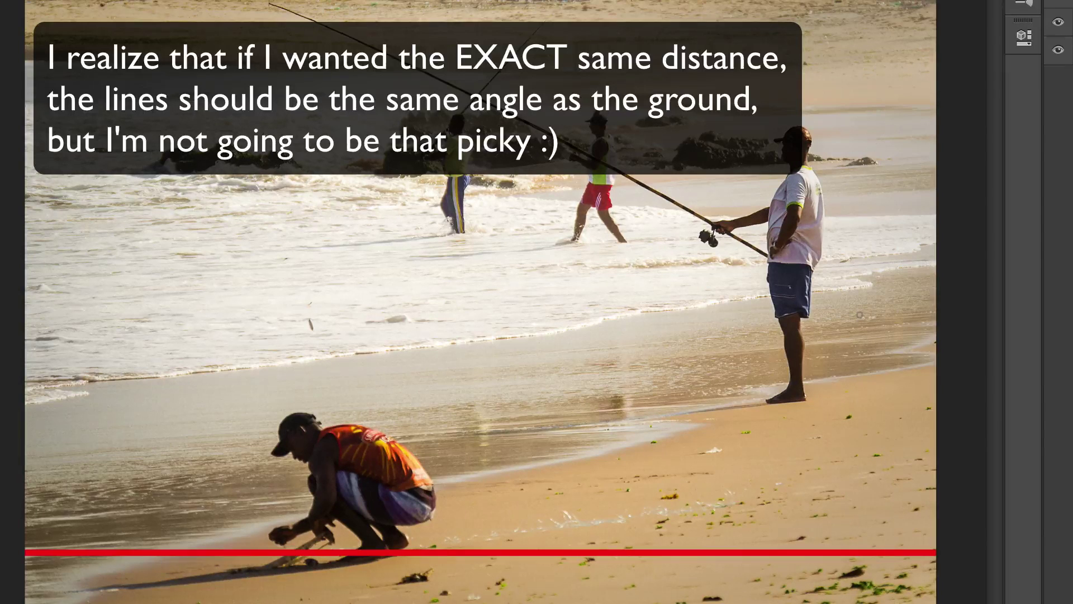
mouse_move(791, 399)
left_mouse_down()
mouse_move(957, 399)
mouse_move(17, 399)
left_mouse_up()
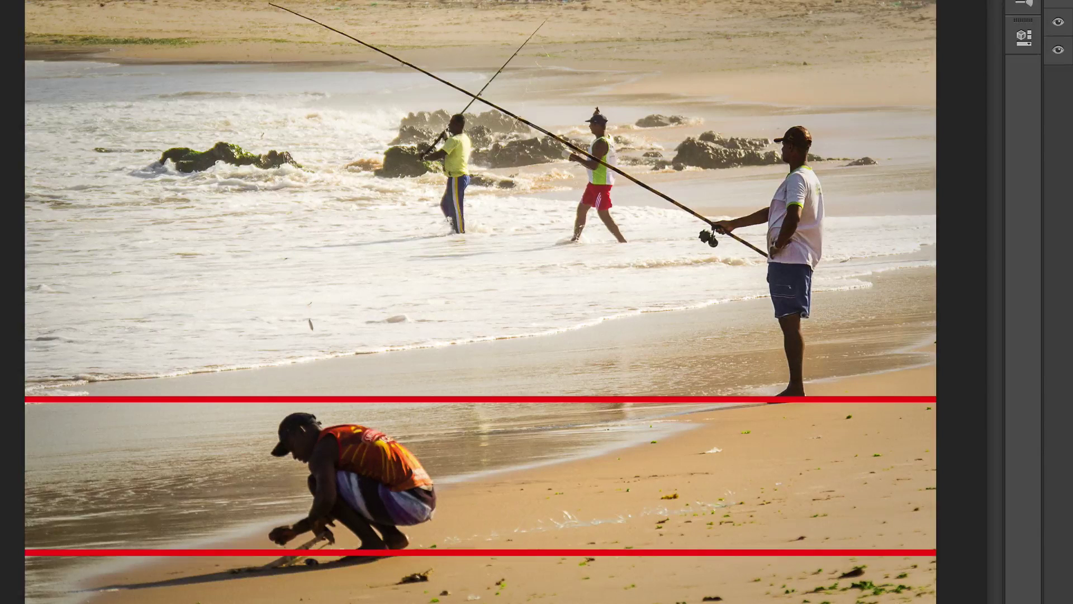
mouse_move(779, 280)
left_mouse_down()
mouse_move(934, 280)
mouse_move(447, 279)
left_mouse_up()
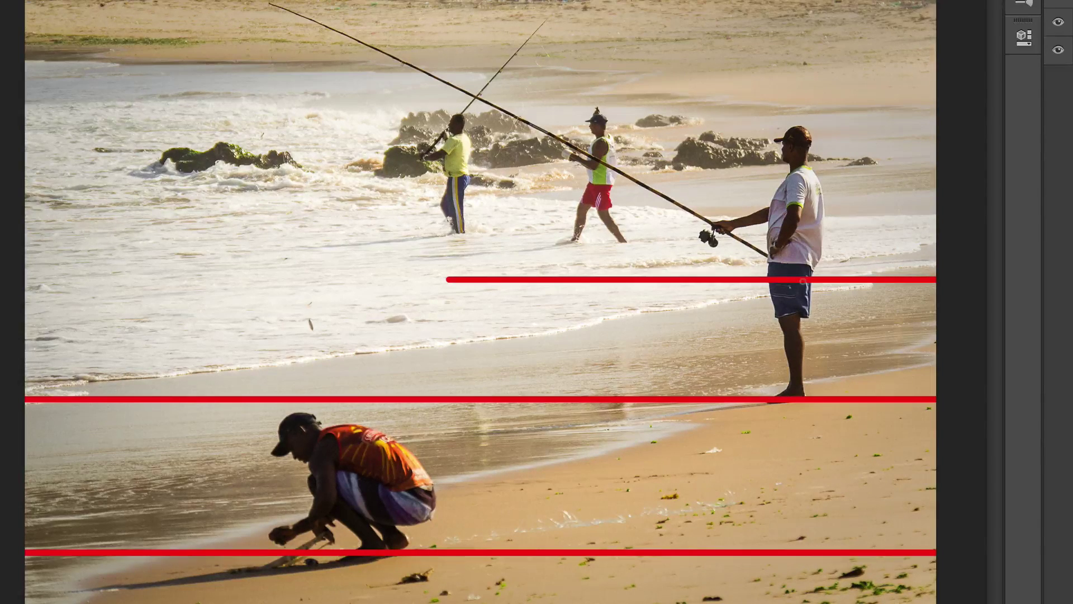
left_click_drag(867, 296, 890, 284)
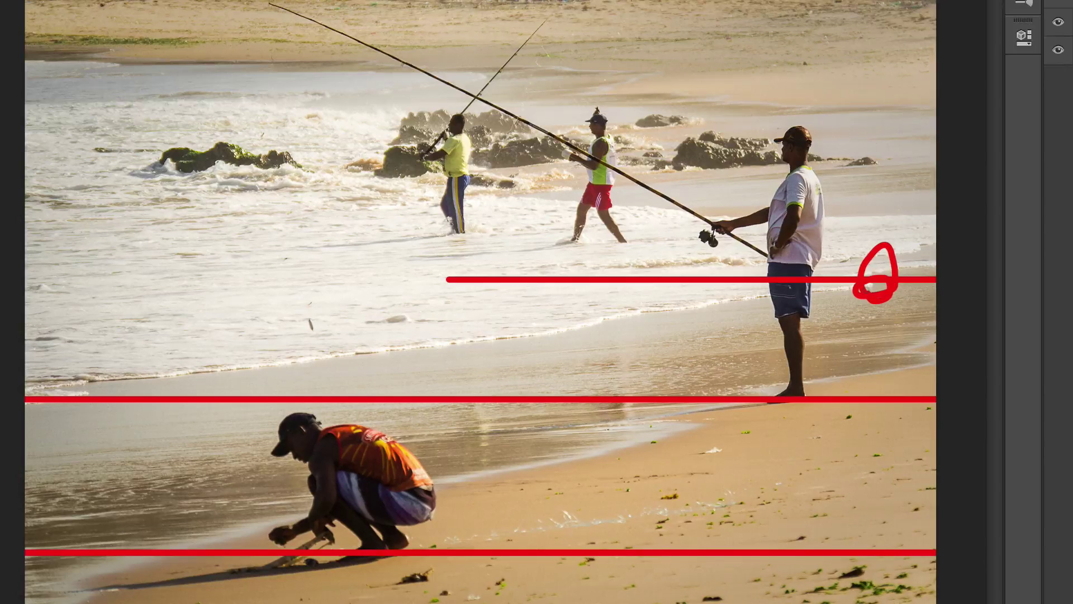
key("ctrl+alt+z")
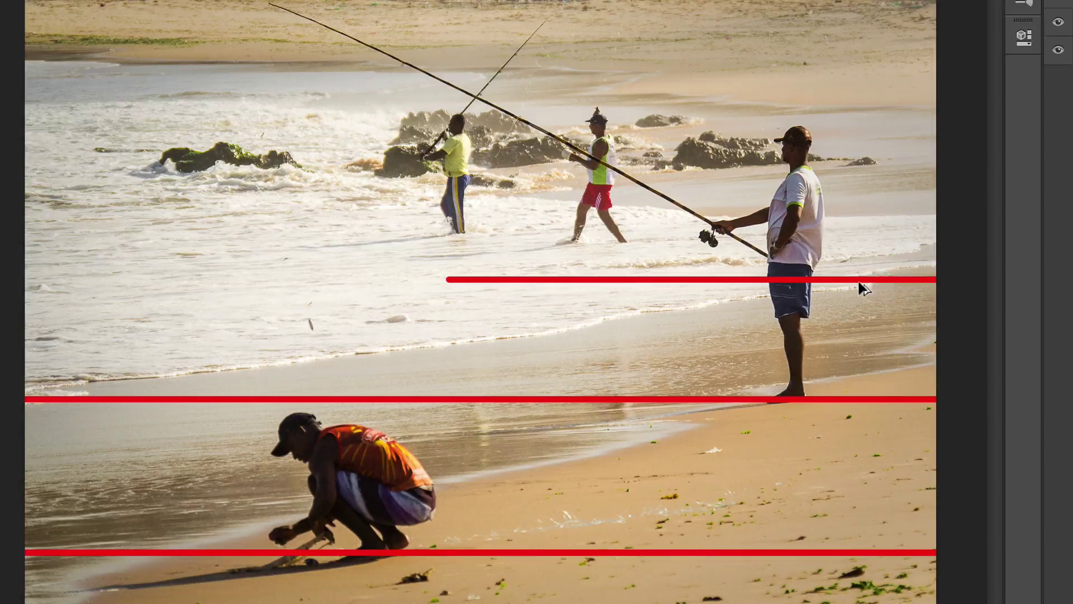
key("ctrl+alt+z")
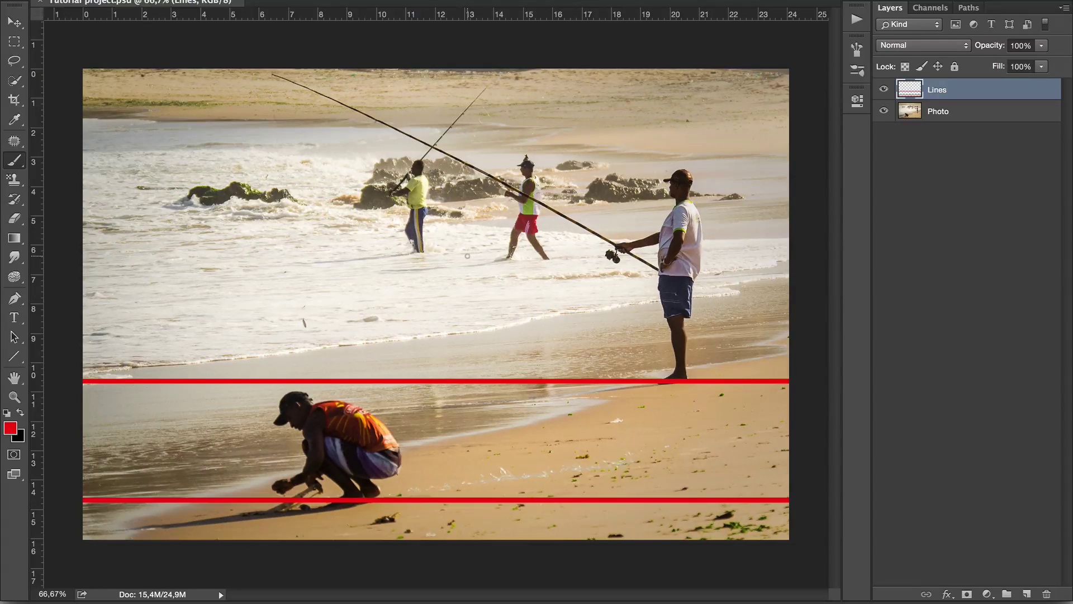
Paint a third full-width horizontal red line at the feet of the two men in the water
left_click_drag(468, 256, 791, 256)
left_click_drag(467, 255, 83, 255)
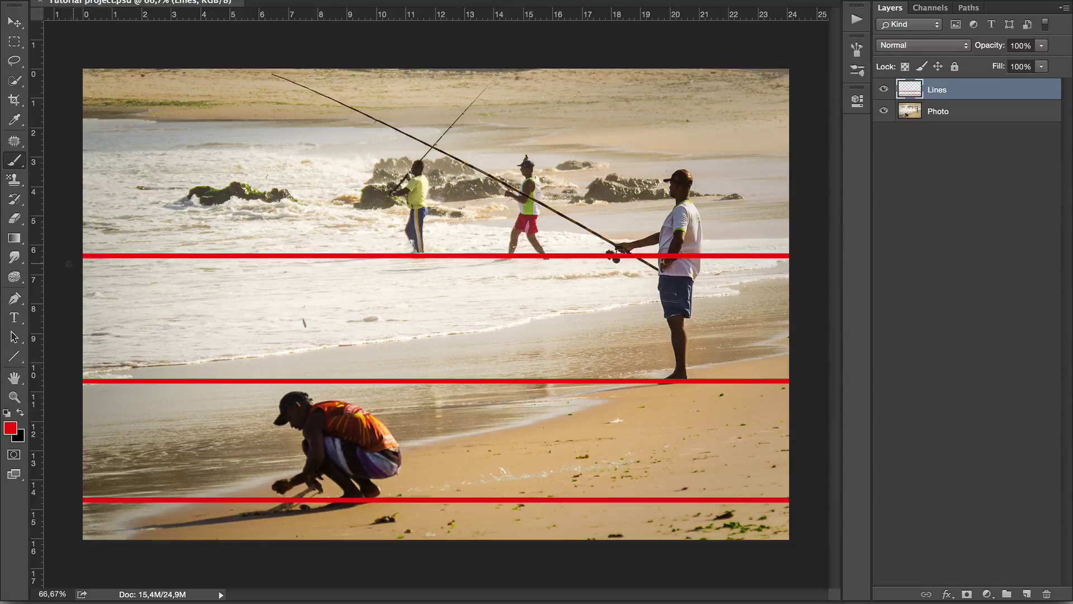
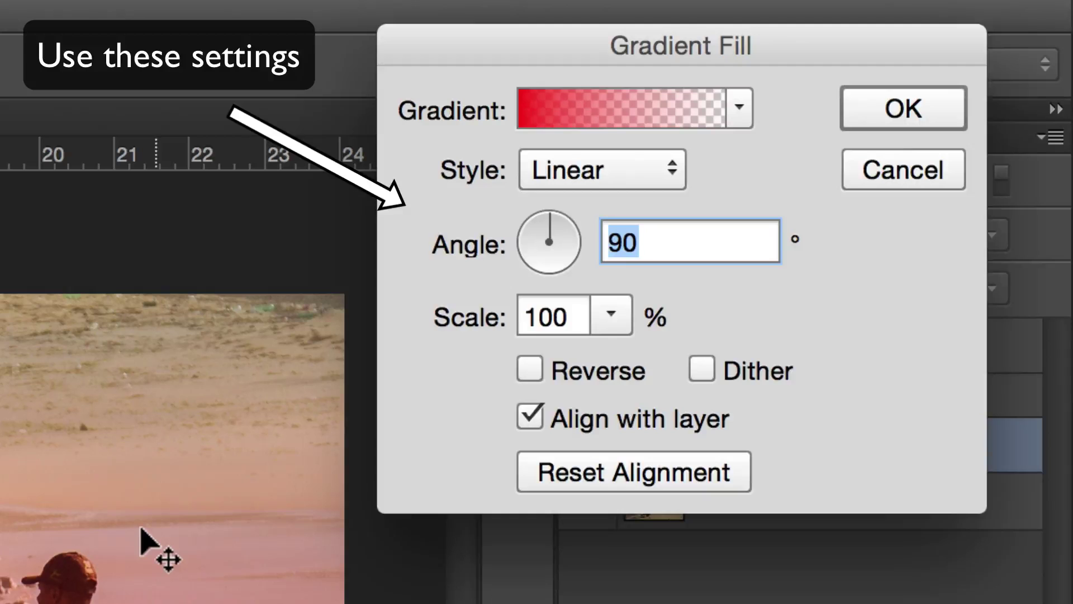
Apply the Black, White preset to the gradient fill and add a white color stop at the 23% location
left_click(572, 113)
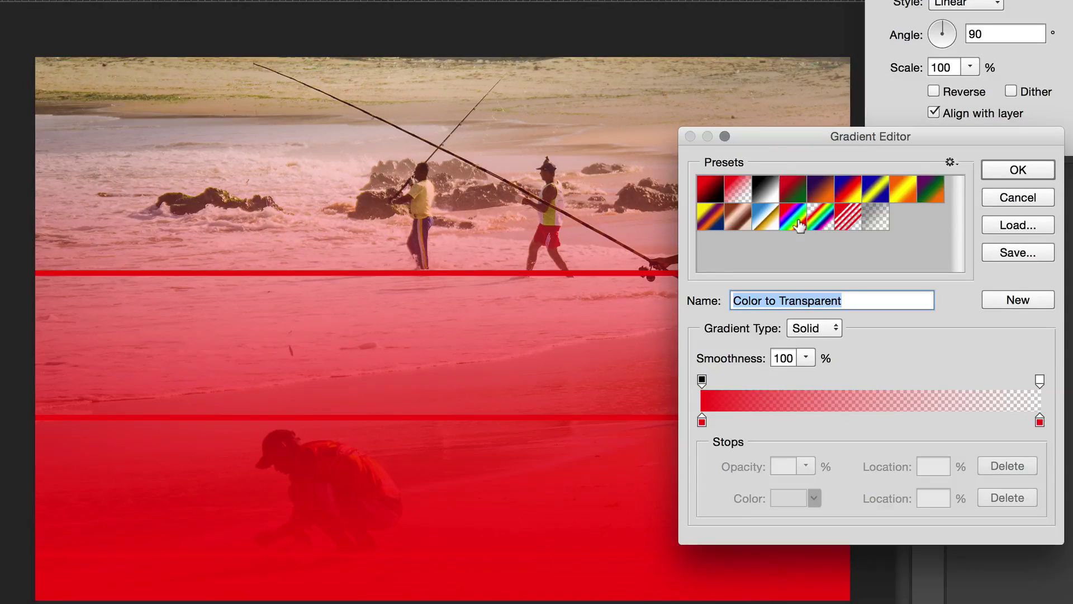
left_click(766, 188)
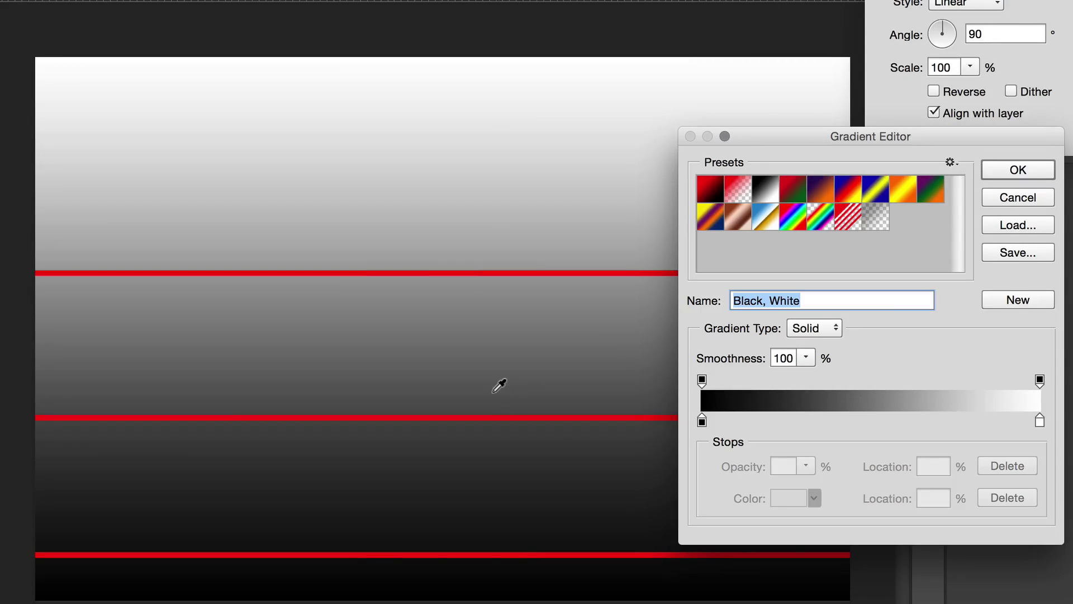
left_click(783, 419)
left_click_drag(783, 424, 777, 424)
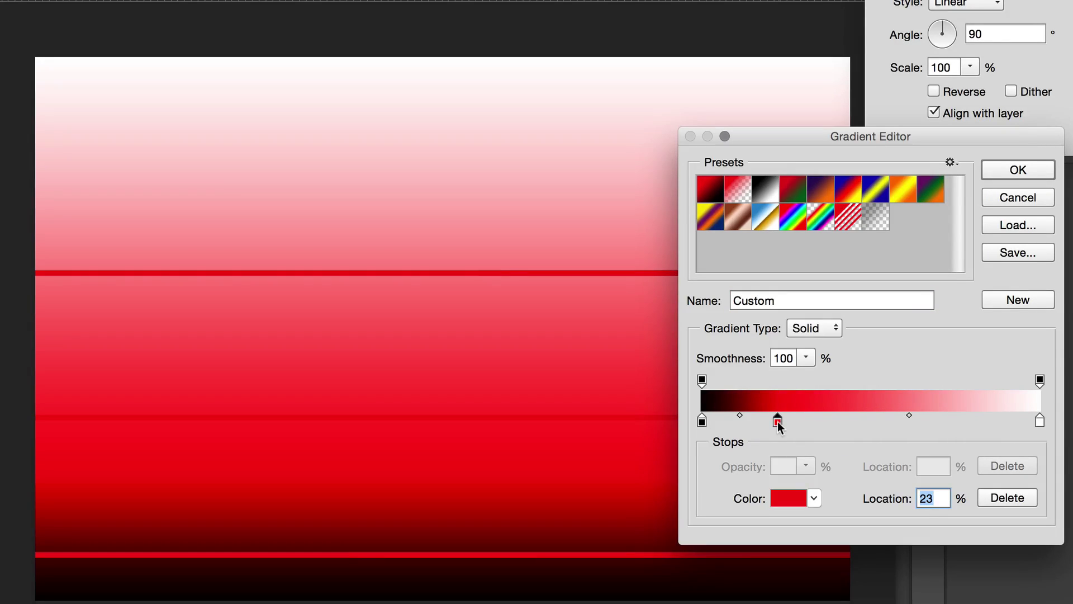
left_click(788, 497)
left_click(610, 187)
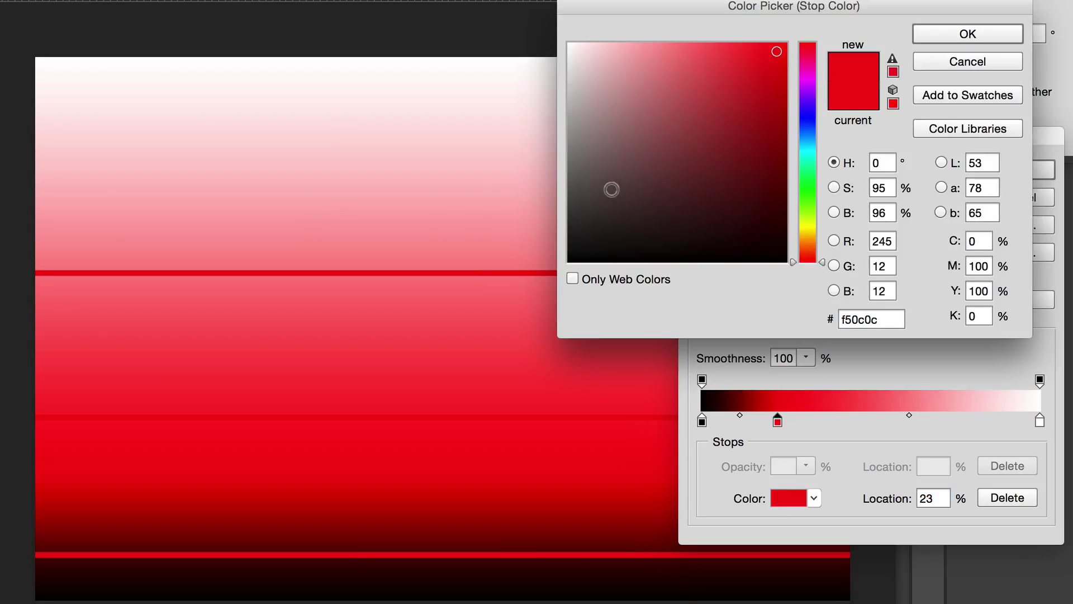
left_click_drag(611, 186, 489, 17)
left_click(954, 34)
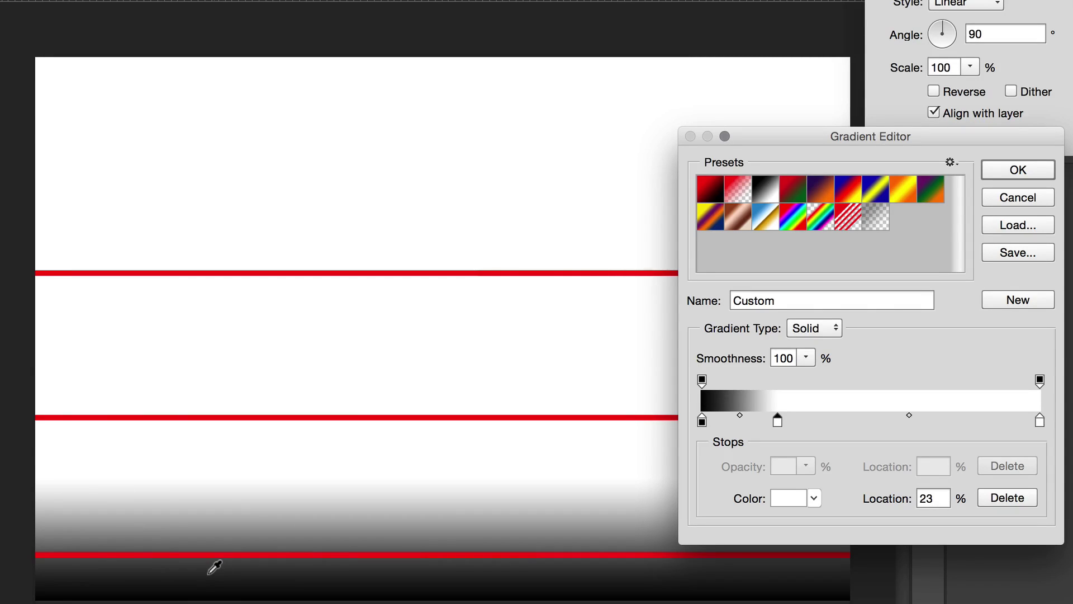
Set the gradient's starting color stop at the 0% location to light gray b9b9b9
left_click(702, 420)
left_click(786, 493)
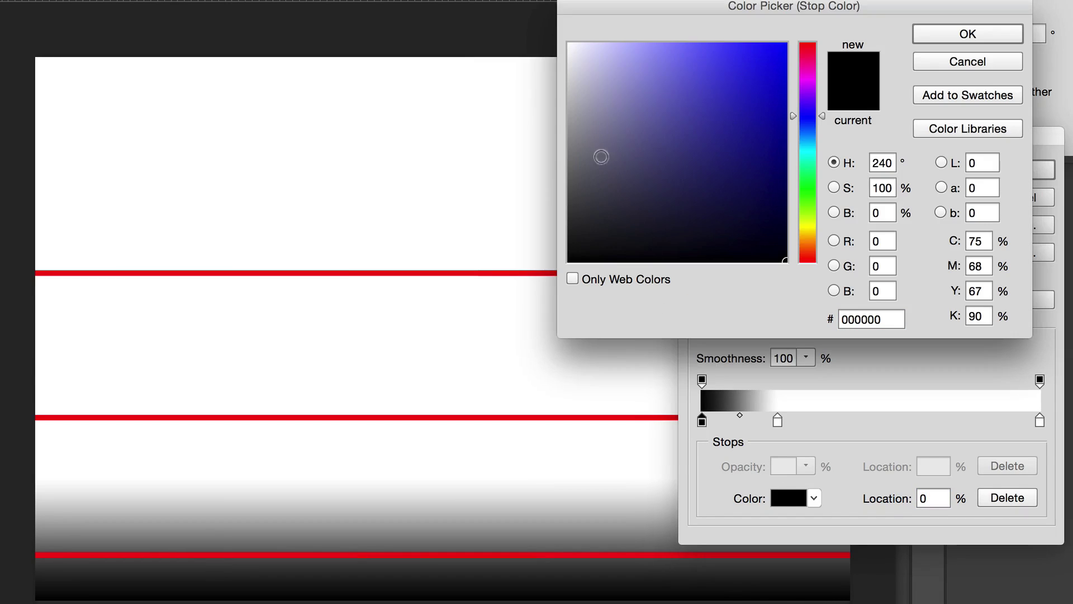
mouse_move(588, 132)
left_mouse_down()
mouse_move(556, 129)
mouse_move(522, 91)
mouse_move(516, 110)
left_mouse_up()
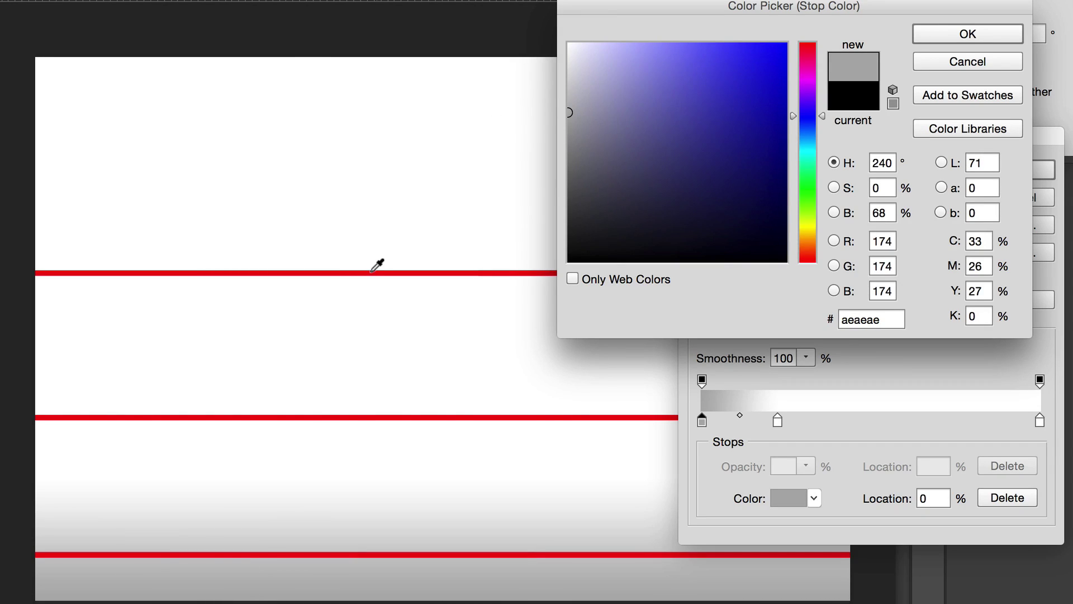
left_click_drag(569, 107, 546, 96)
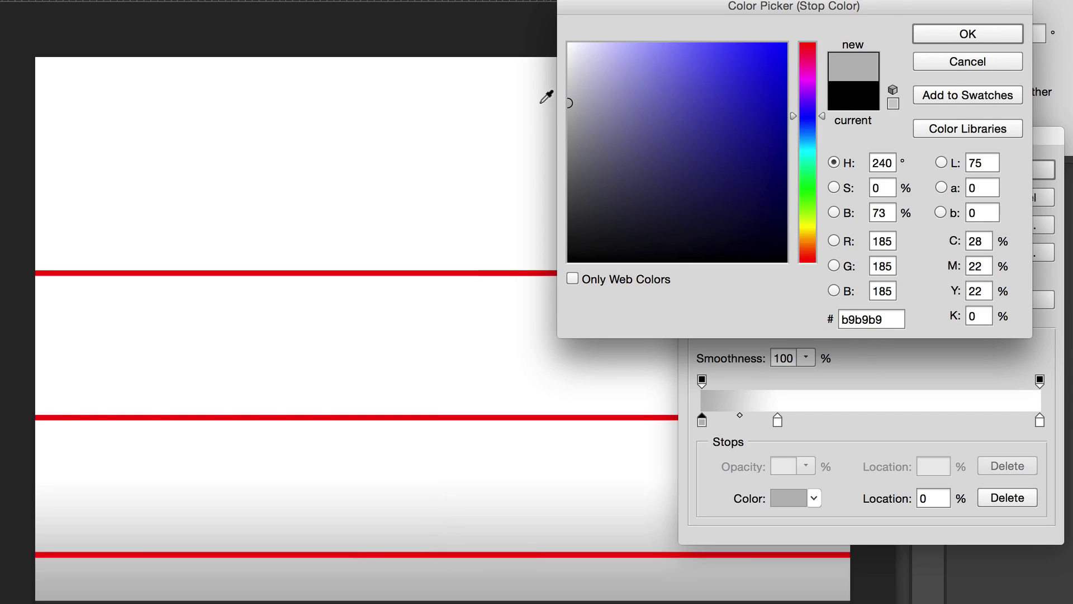
left_click(951, 34)
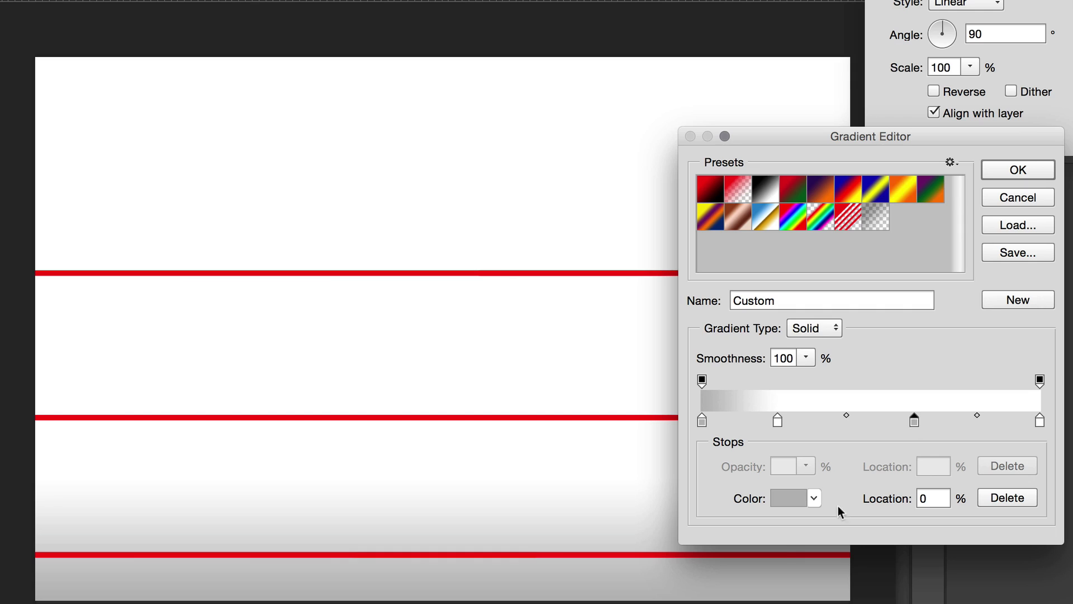
Set the gradient stop between the two white stops to dark gray 5a5a5a
left_click(787, 497)
left_click_drag(579, 123, 537, 185)
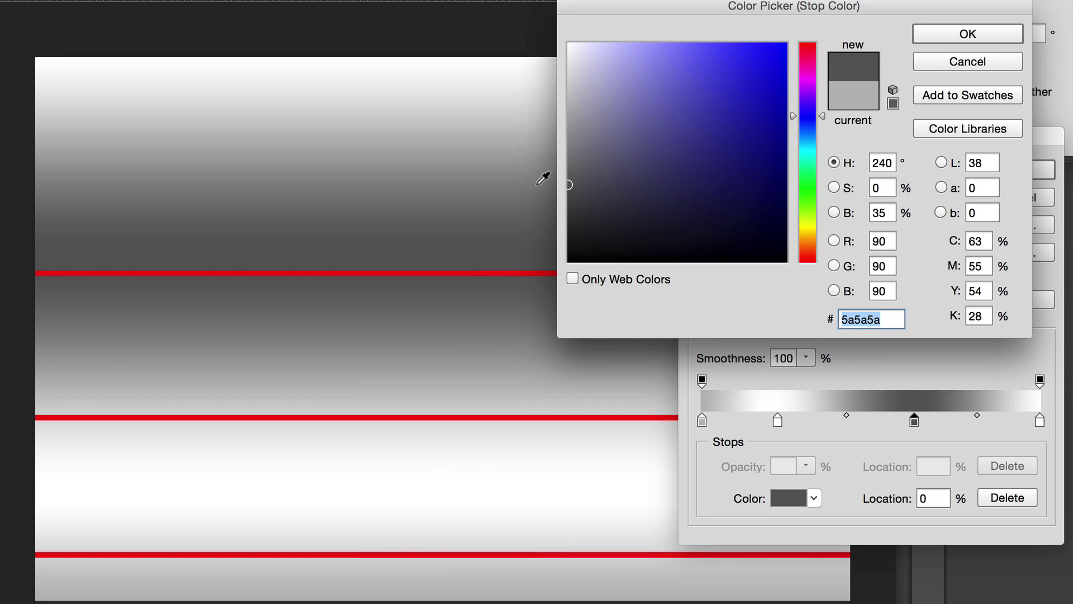
left_click(960, 38)
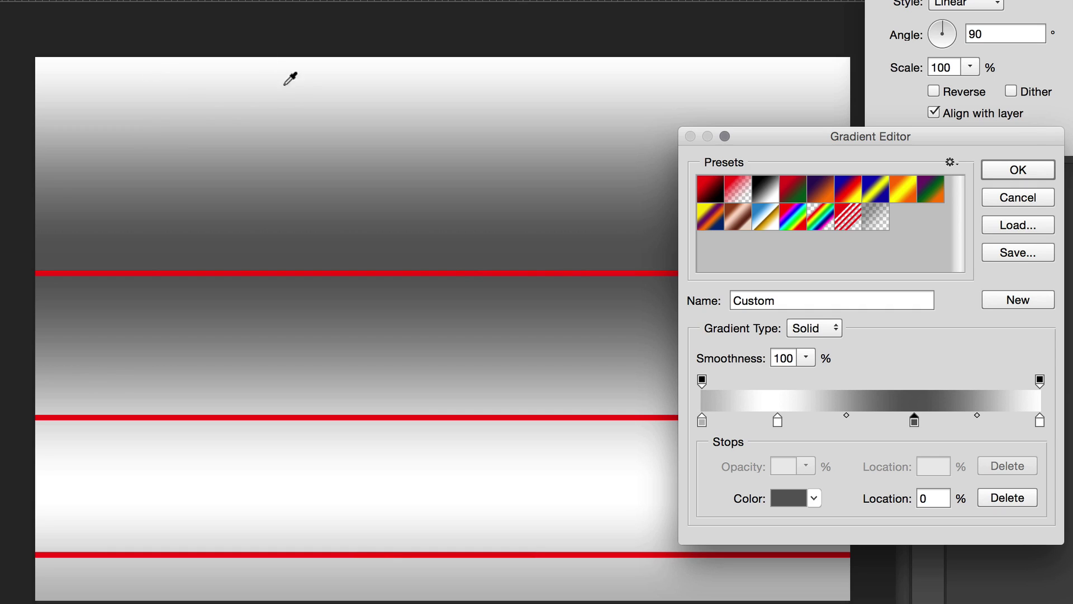
Set the gradient's color stop at the 100% location to black and accept the gradient fill
left_click(1039, 420)
left_click(771, 499)
mouse_move(678, 195)
left_mouse_down()
mouse_move(616, 237)
mouse_move(546, 258)
left_mouse_up()
left_click(929, 37)
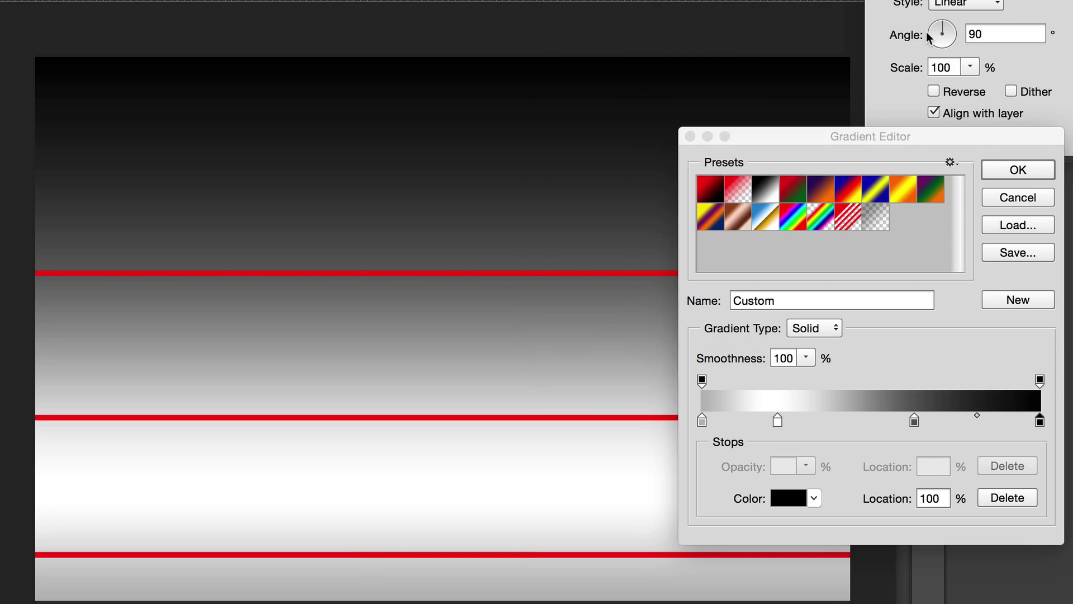
left_click(1021, 169)
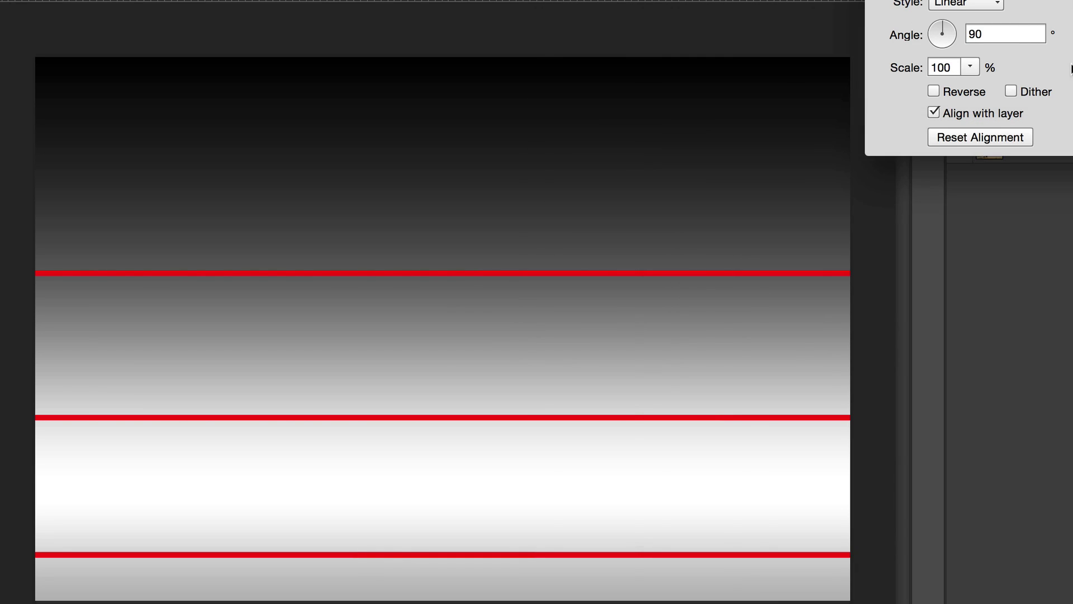
key("Return")
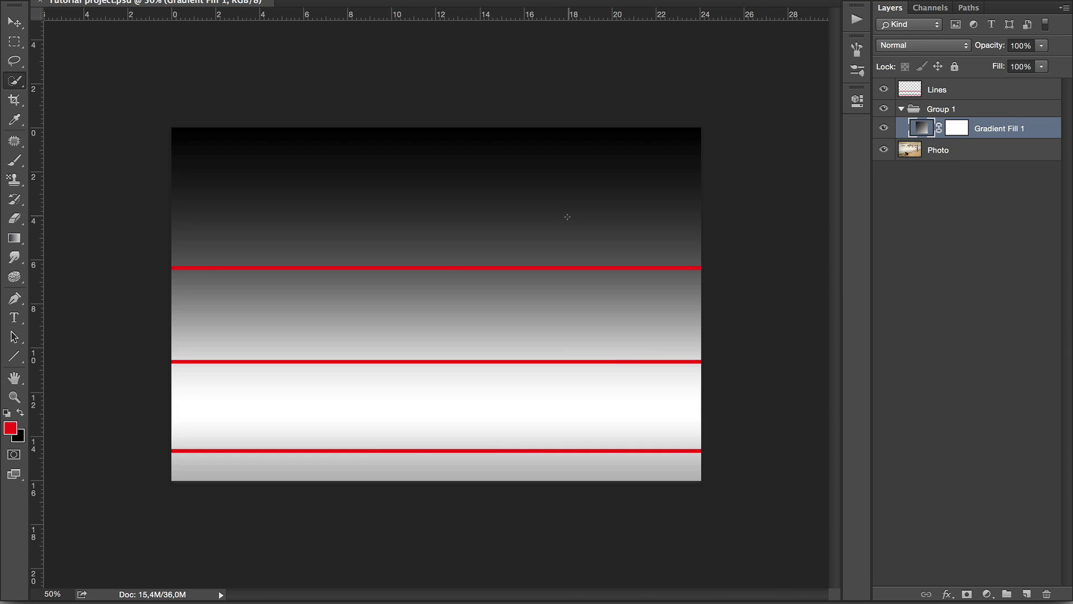
Hide the Lines layer and Group 1, and make the Photo layer active
key("ctrl+plus")
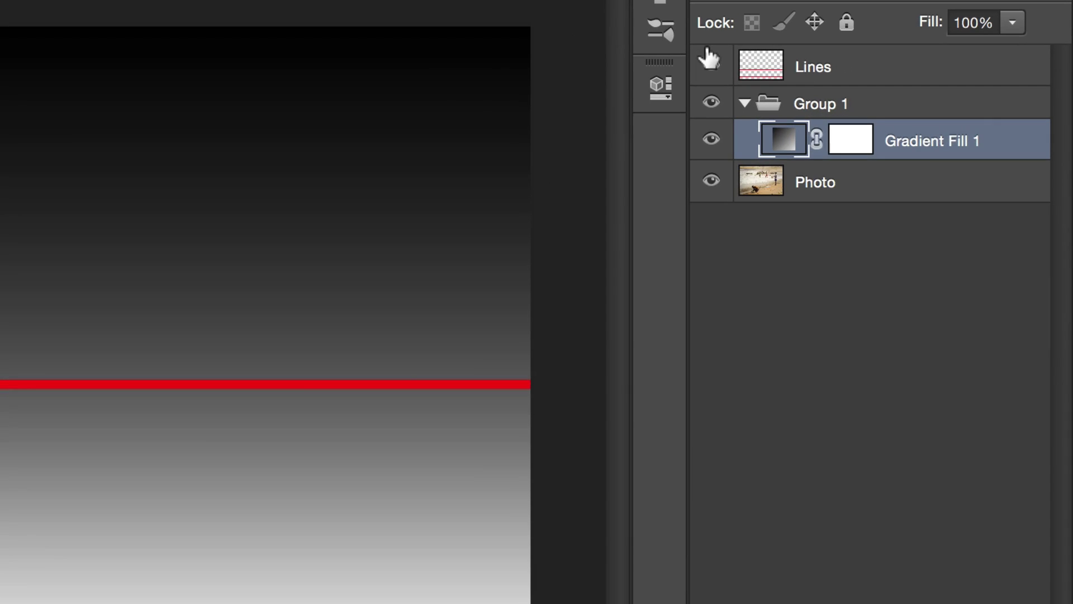
left_click(883, 89)
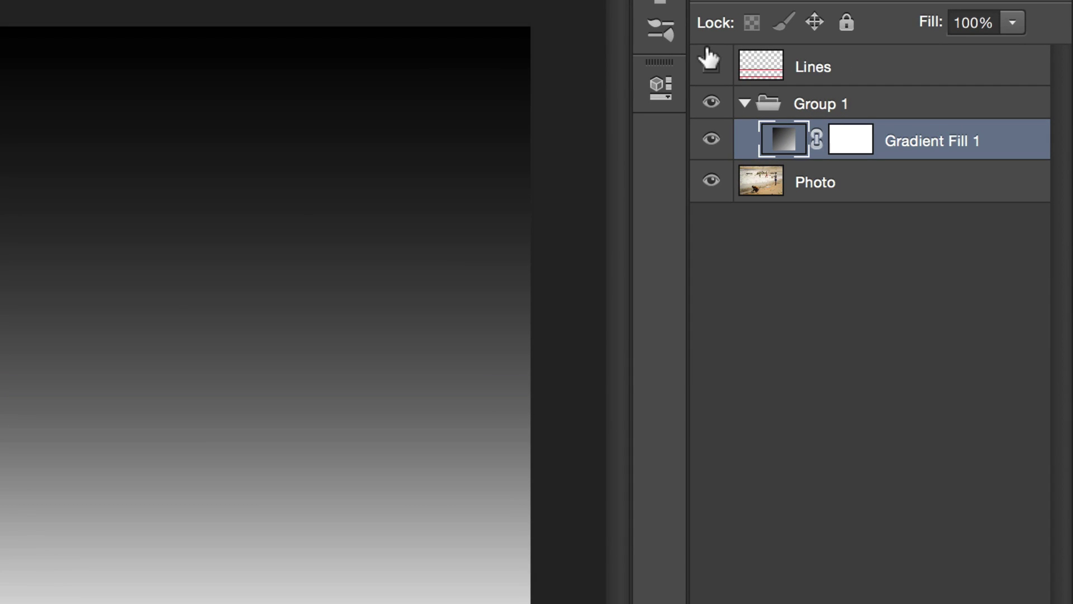
left_click(709, 105)
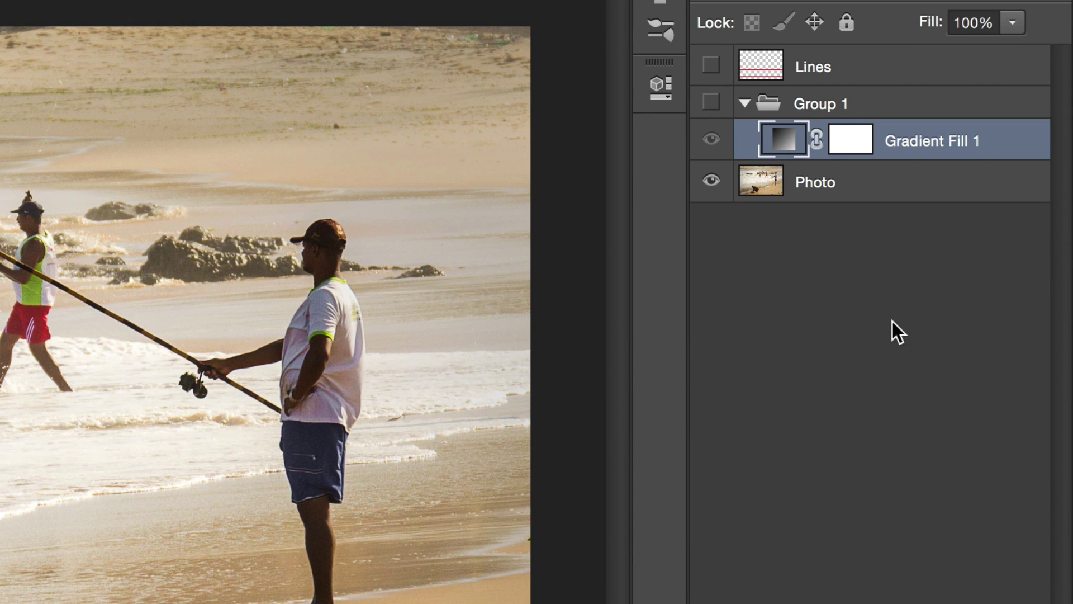
left_click(956, 183)
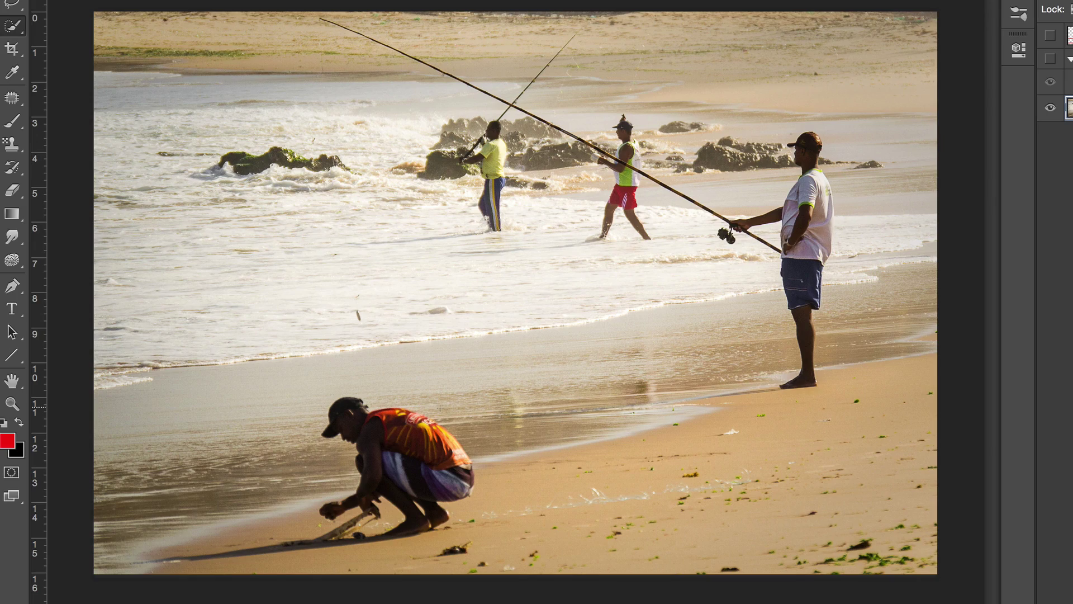
Select the crouching man in the foreground of the photo with the Quick Selection tool
scroll(433, 396, "up", 5)
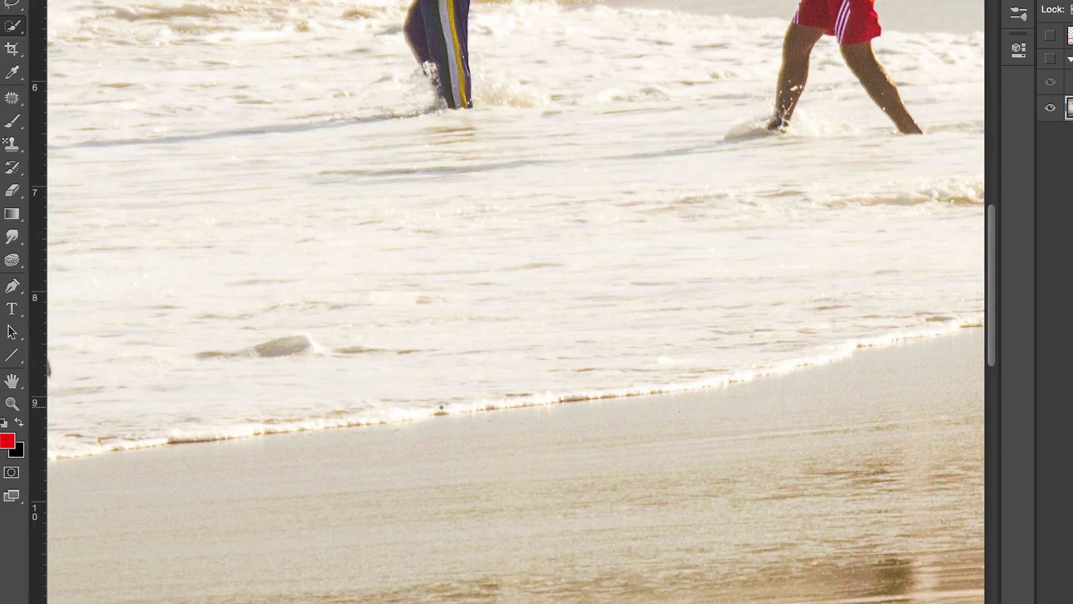
scroll(441, 407, "down", 10)
scroll(441, 408, "left", 5)
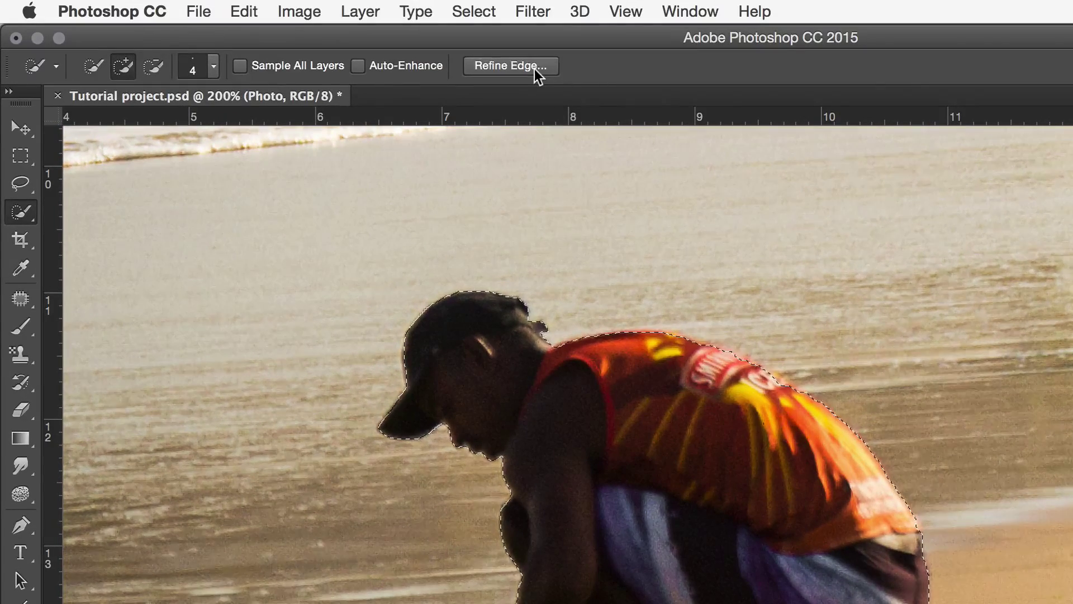
Refine the edge of the crouching man's selection with Smooth set to 15, output as a selection
left_click(528, 62)
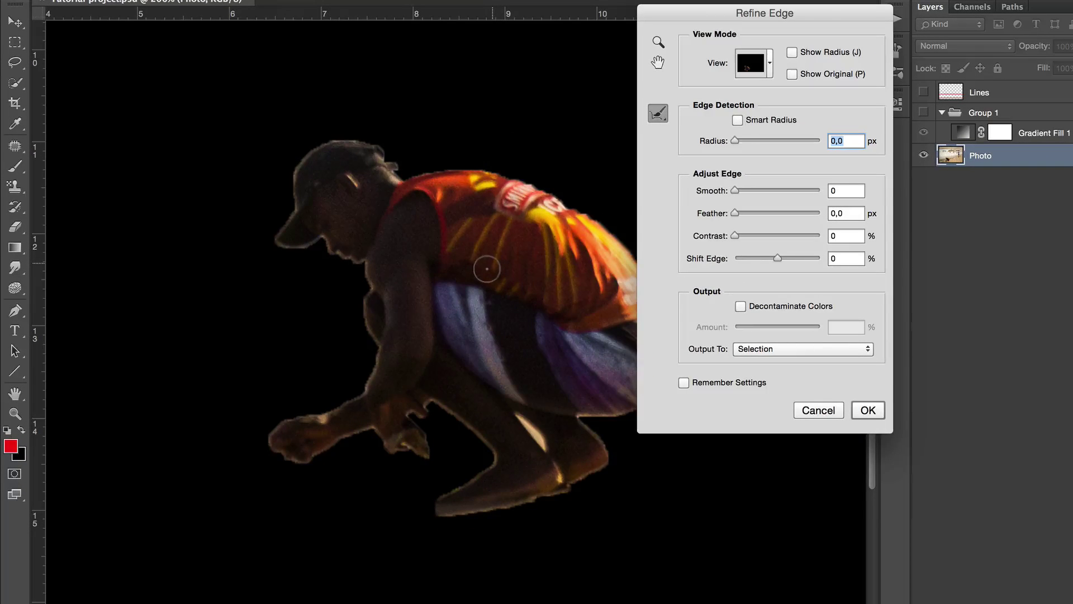
scroll(514, 458, "right", 3)
left_click(747, 190)
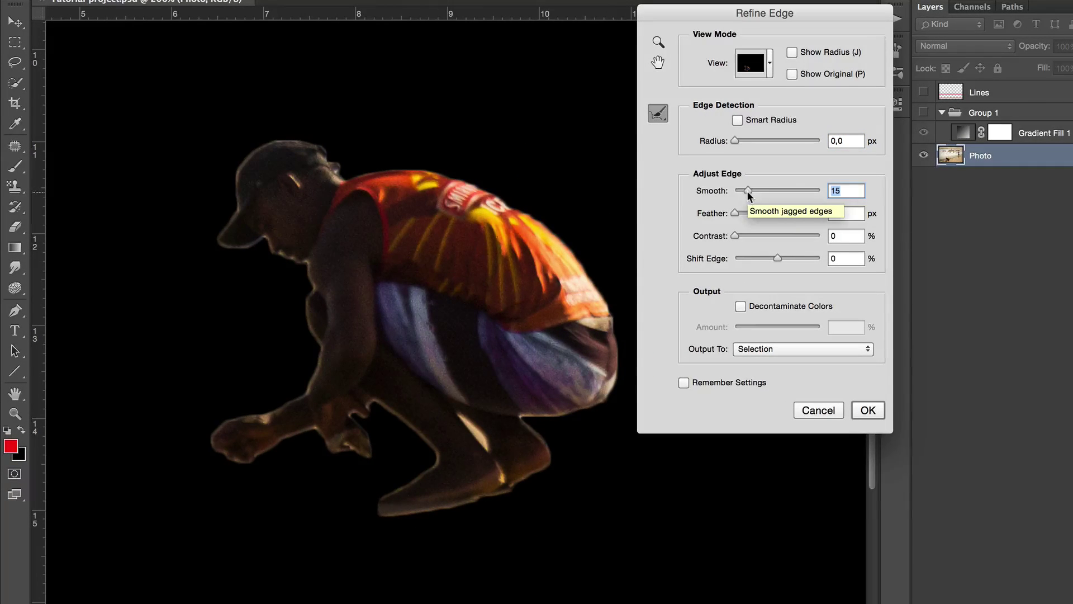
left_click(867, 410)
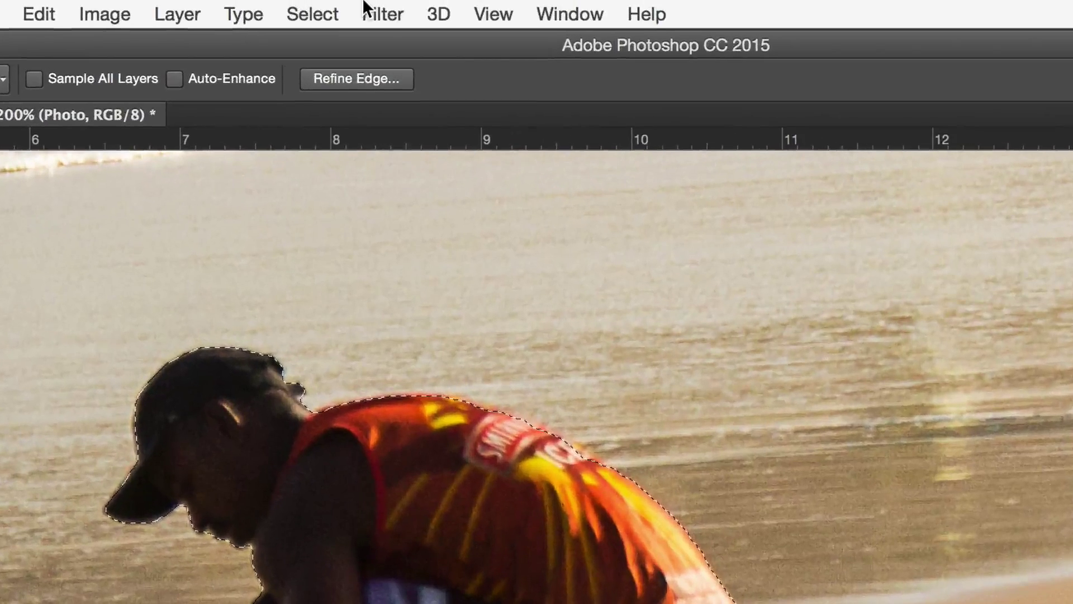
Feather the crouching man's selection with a radius of 10 pixels
left_click(312, 13)
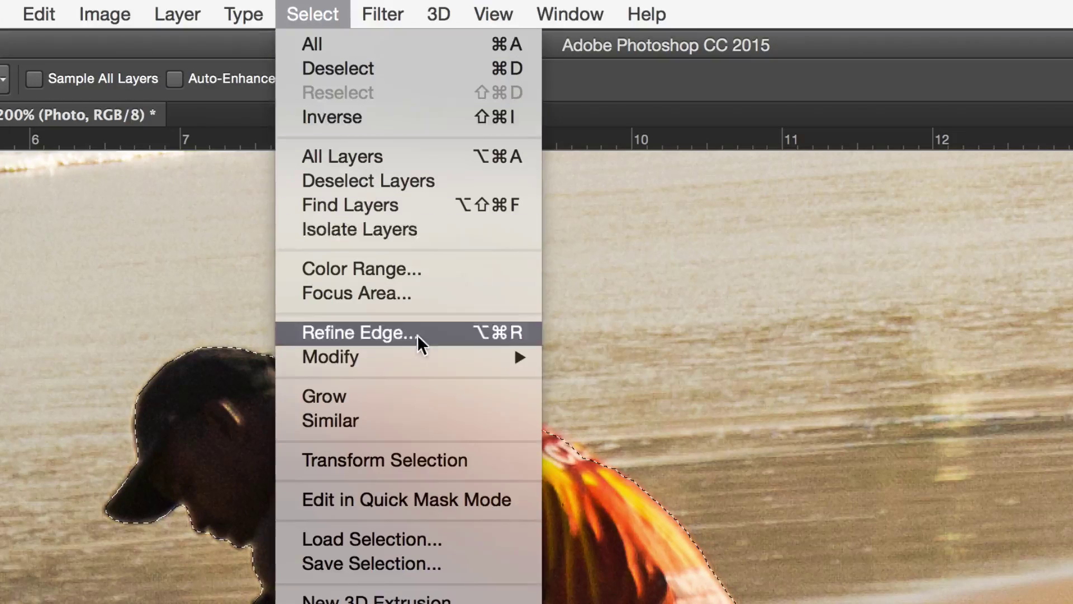
mouse_move(423, 360)
left_click(620, 449)
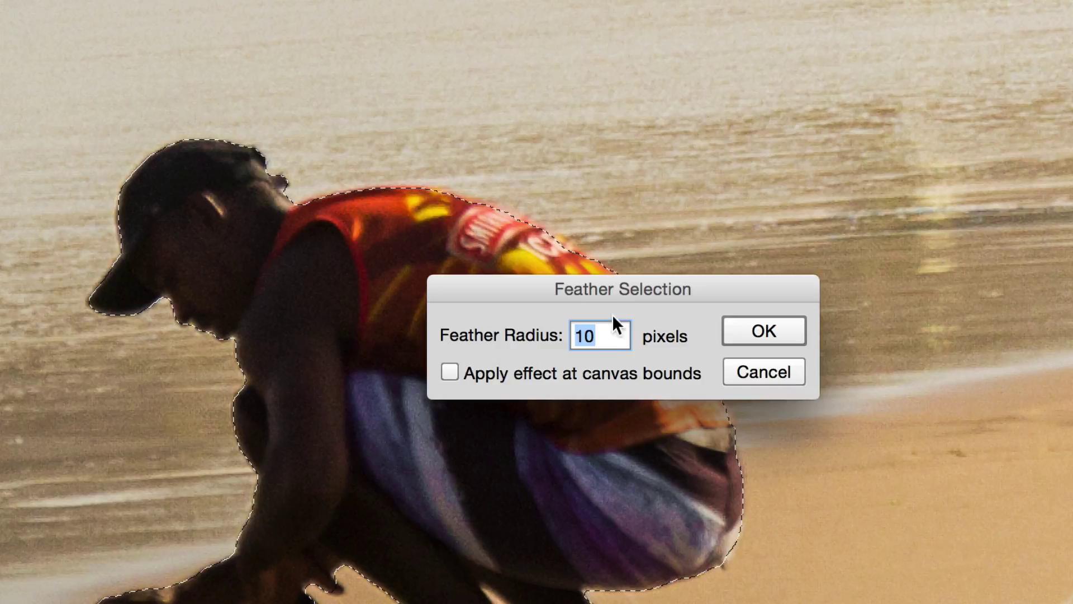
left_click(758, 331)
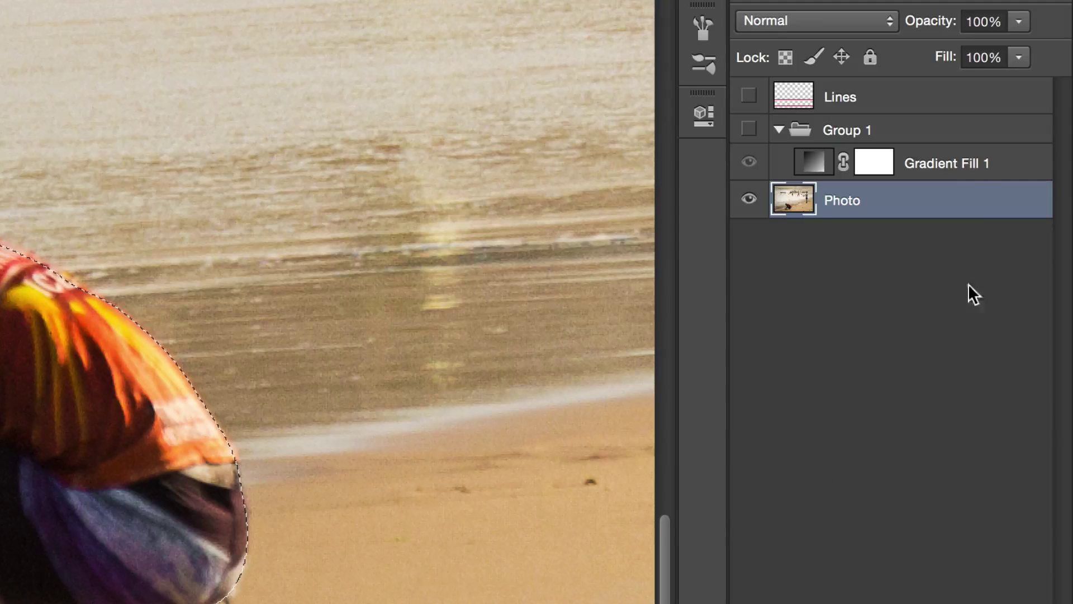
Show Group 1 again and add a new empty layer inside it above the gradient fill
left_click(900, 129)
left_click(748, 129)
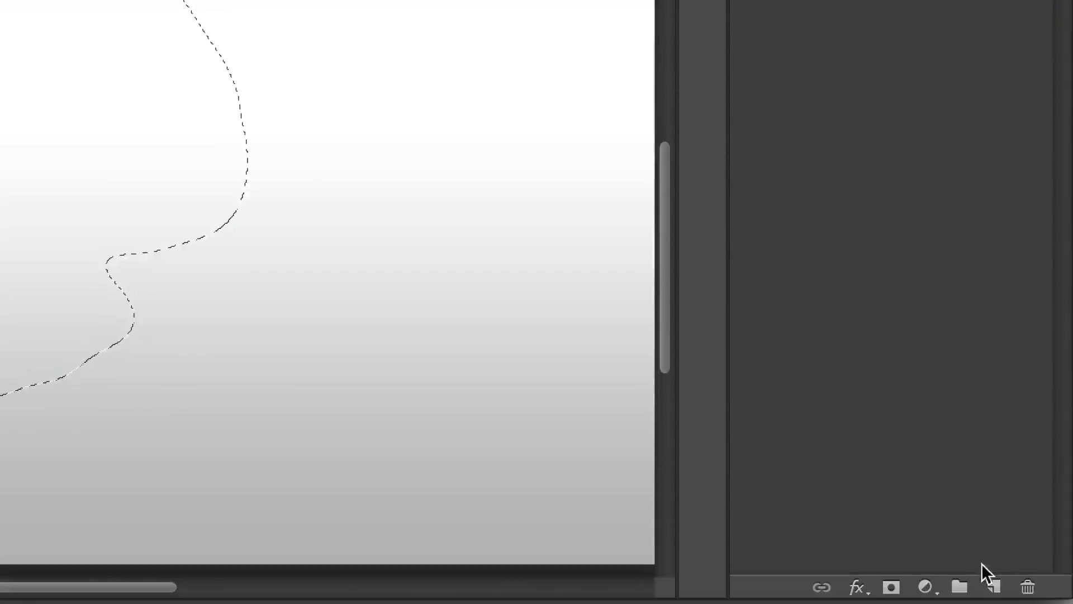
left_click(984, 573)
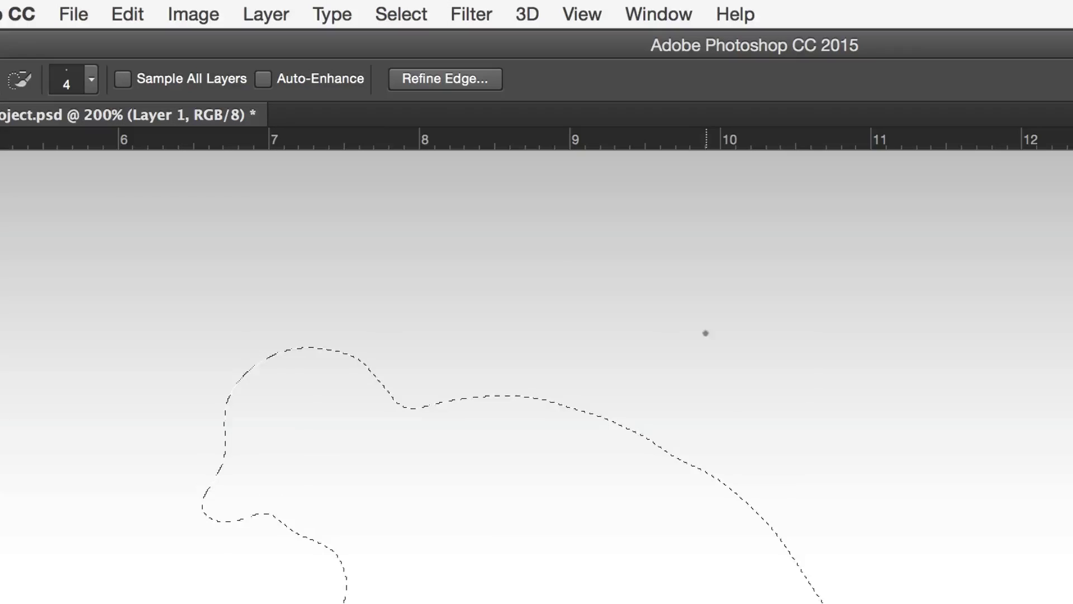
Fill the selection on the new layer with light gray cdcdcd, sampled from the gradient at the man's feet, and deselect it
left_click(139, 10)
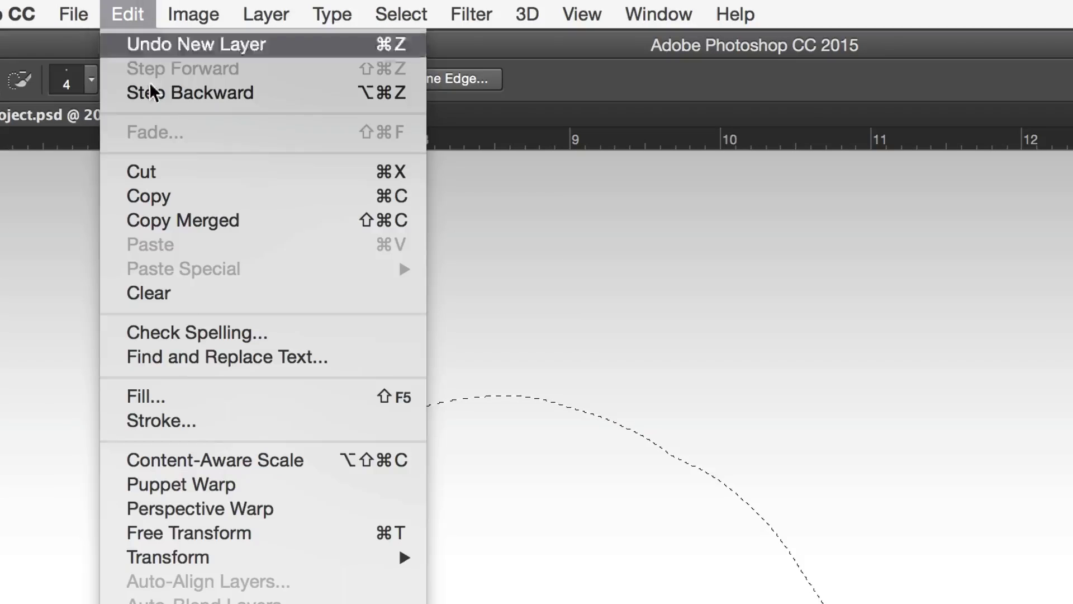
left_click(231, 402)
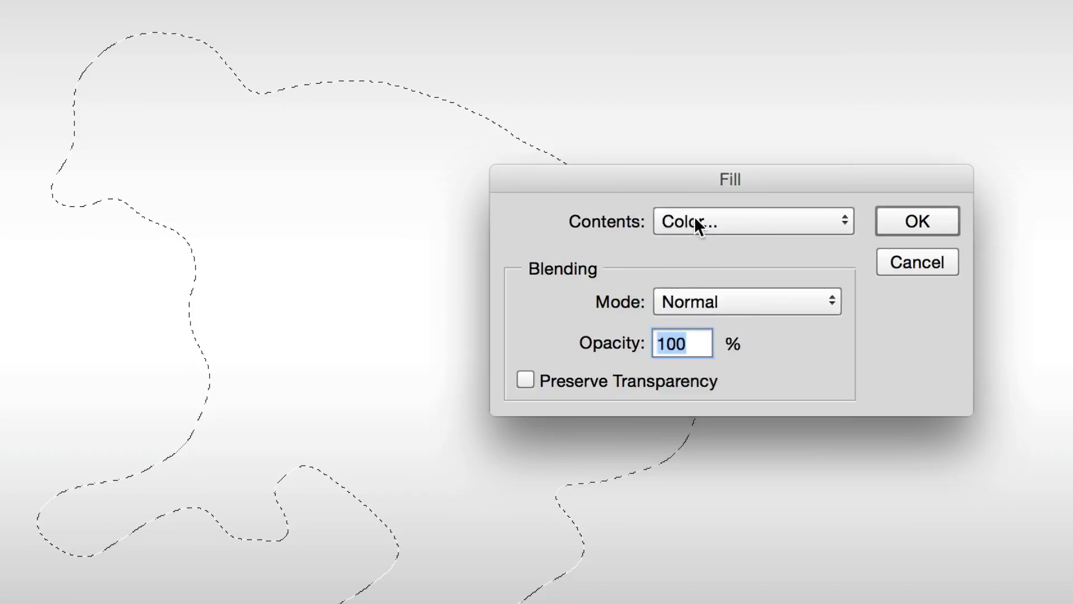
left_click(695, 215)
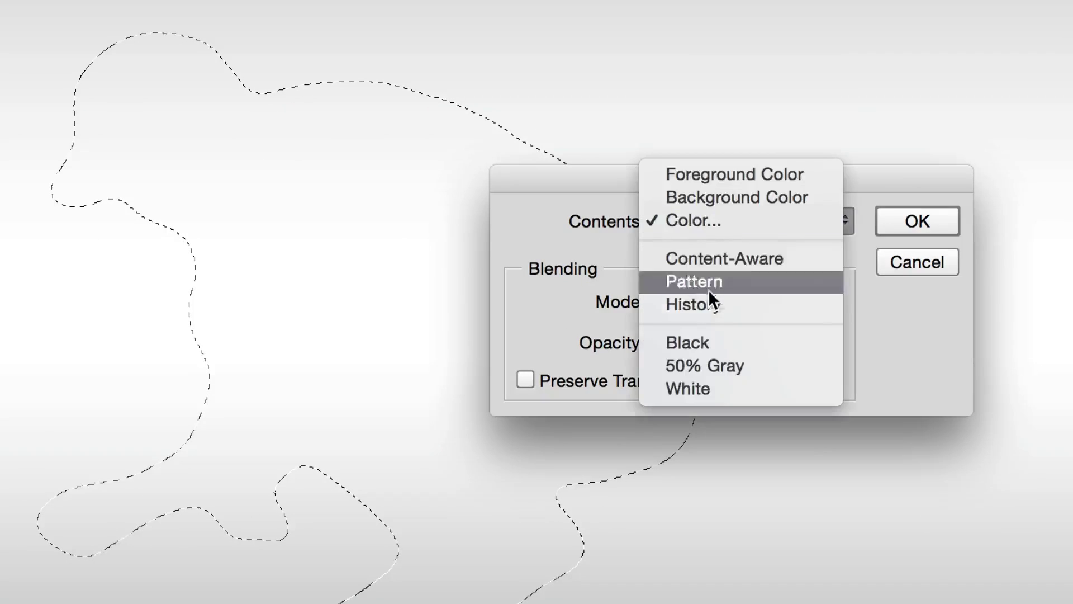
left_click(719, 223)
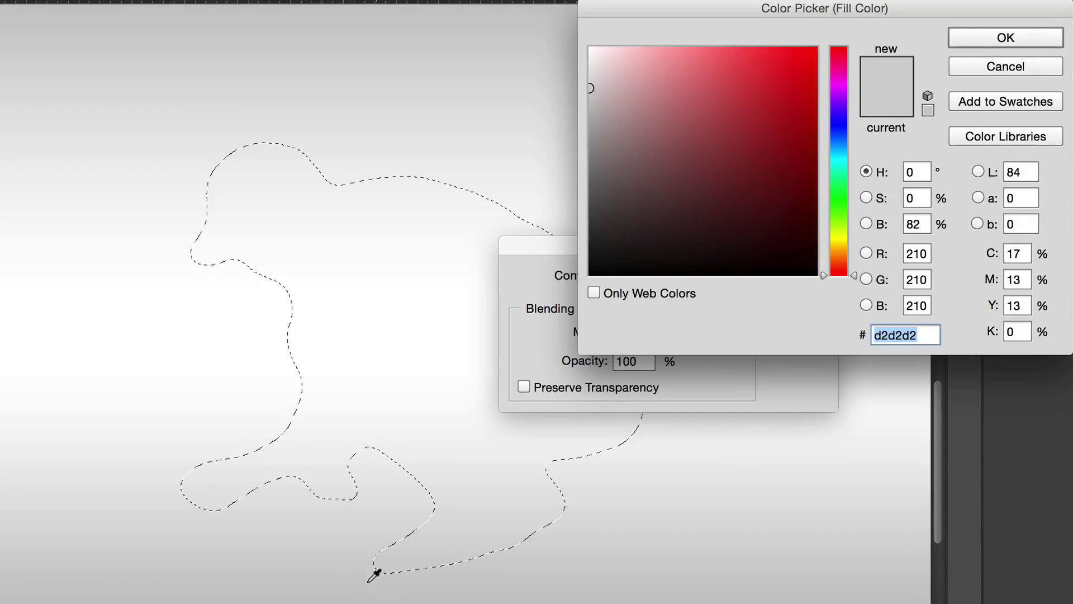
left_click_drag(363, 581, 389, 579)
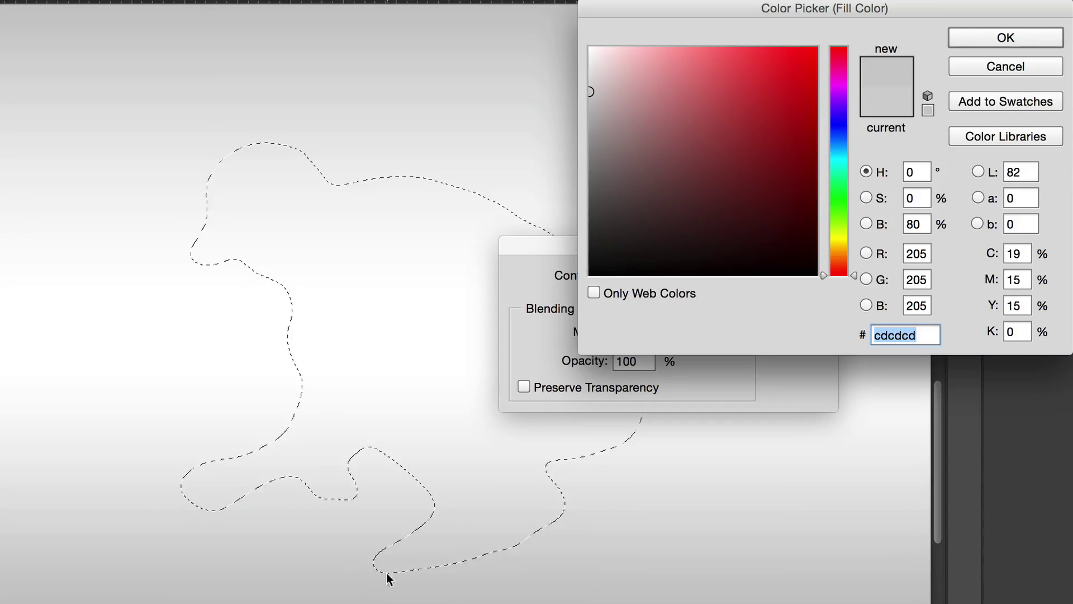
left_click(1003, 38)
left_click(807, 279)
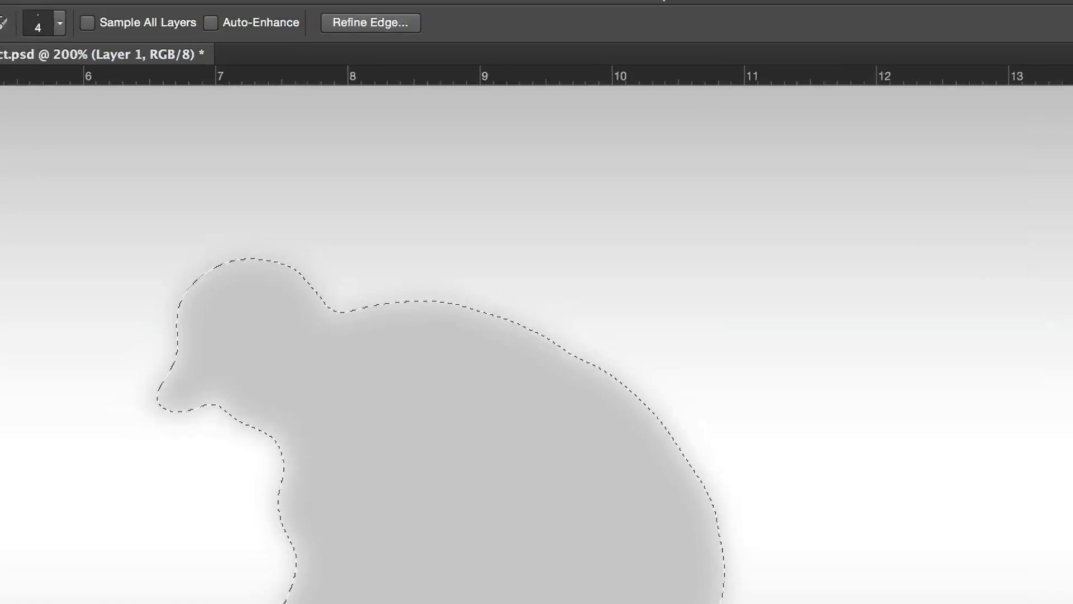
left_click(339, 9)
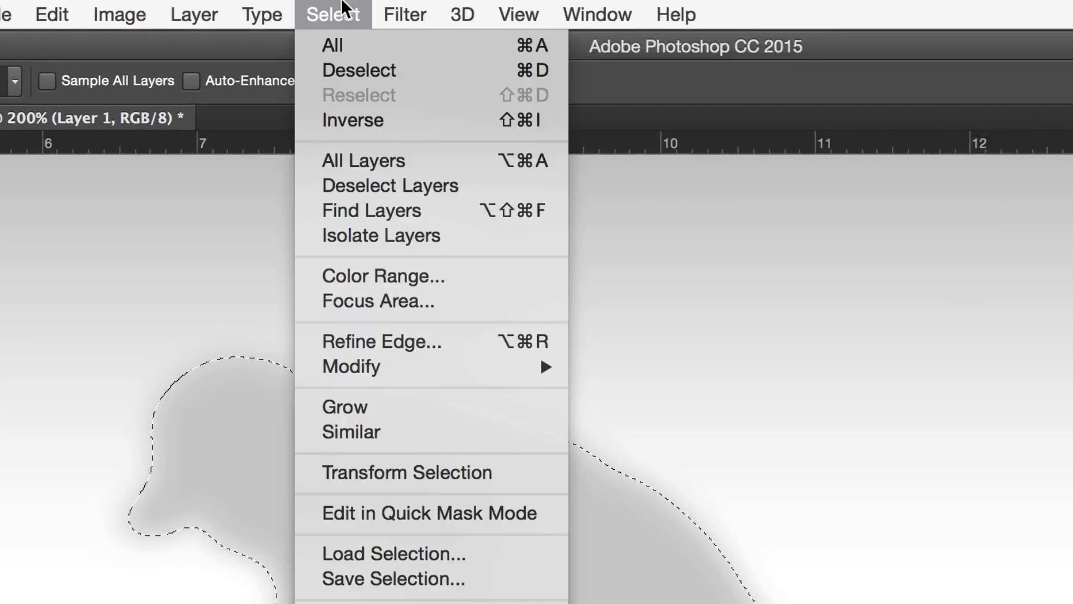
left_click(393, 75)
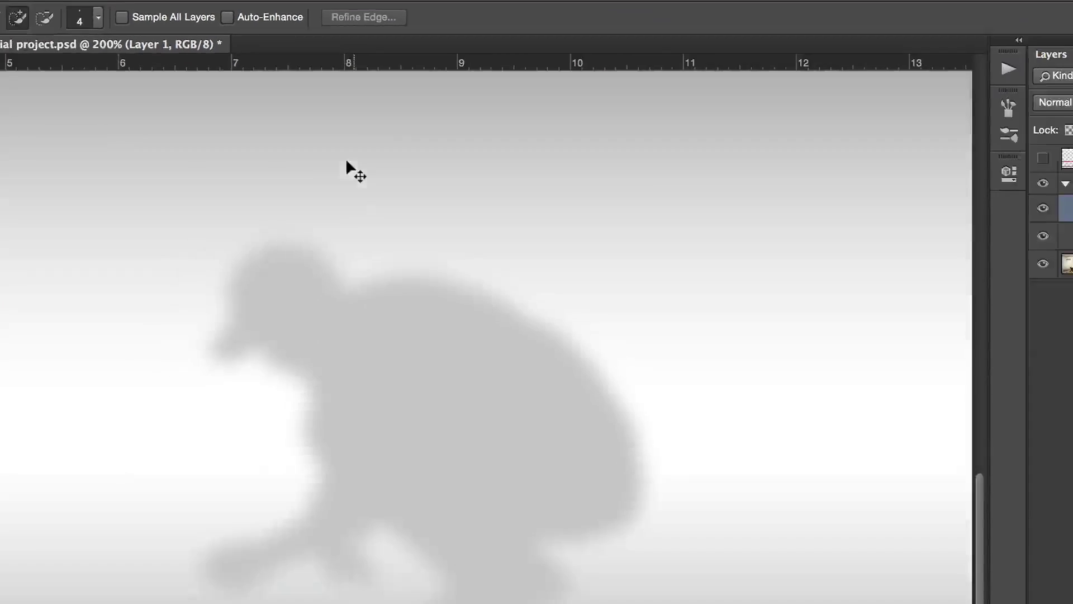
key("super+0")
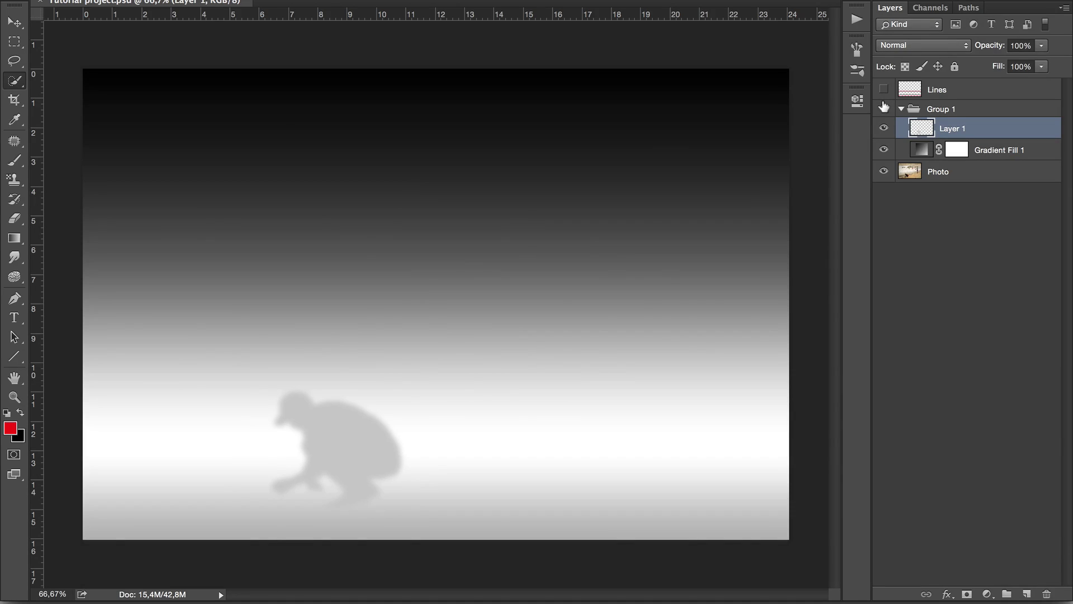
Hide Group 1 and quick-select the standing fisherman's legs, shorts, shirt and head on the Photo layer
left_click(883, 107)
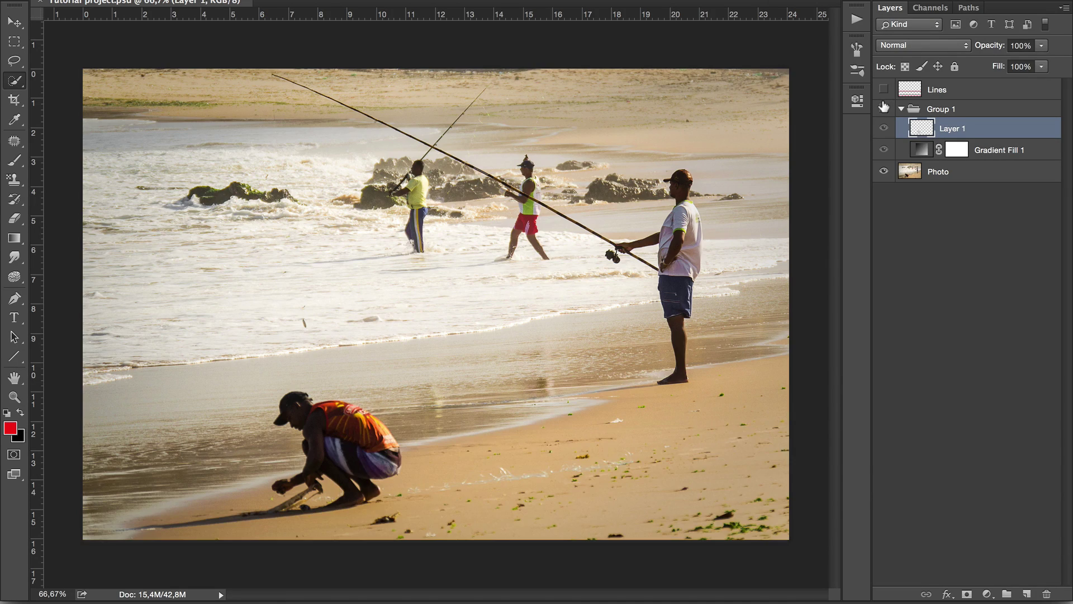
left_click(972, 173)
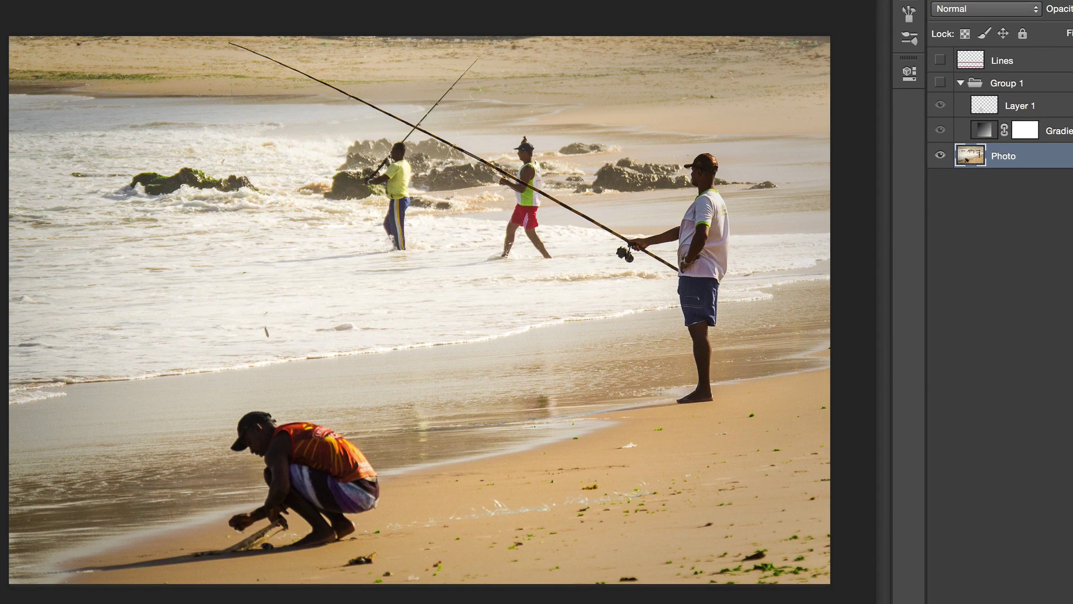
scroll(657, 387, "up", 6)
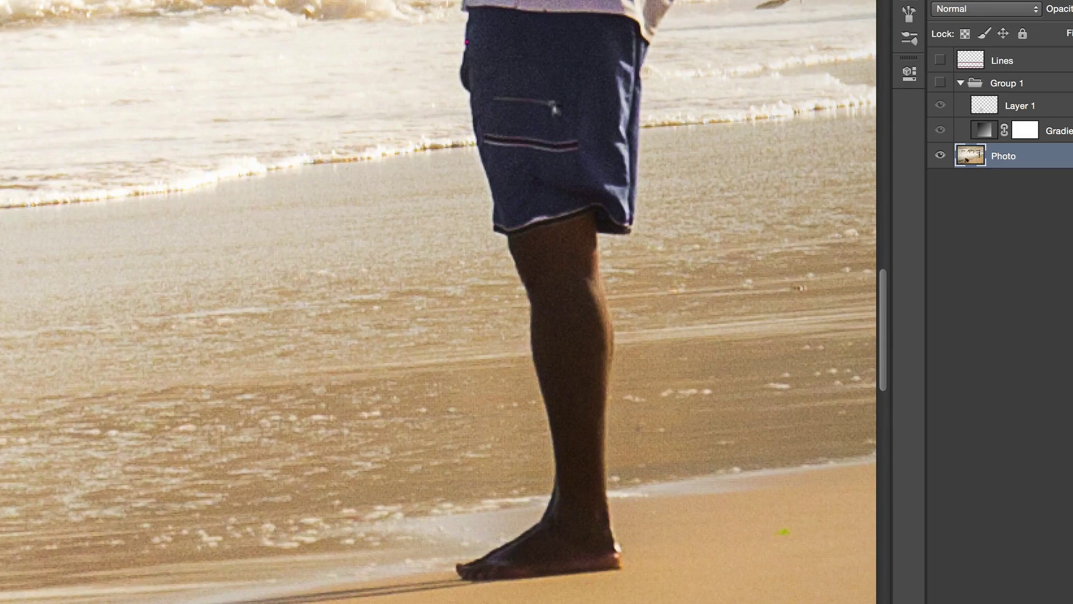
left_click_drag(500, 569, 564, 542)
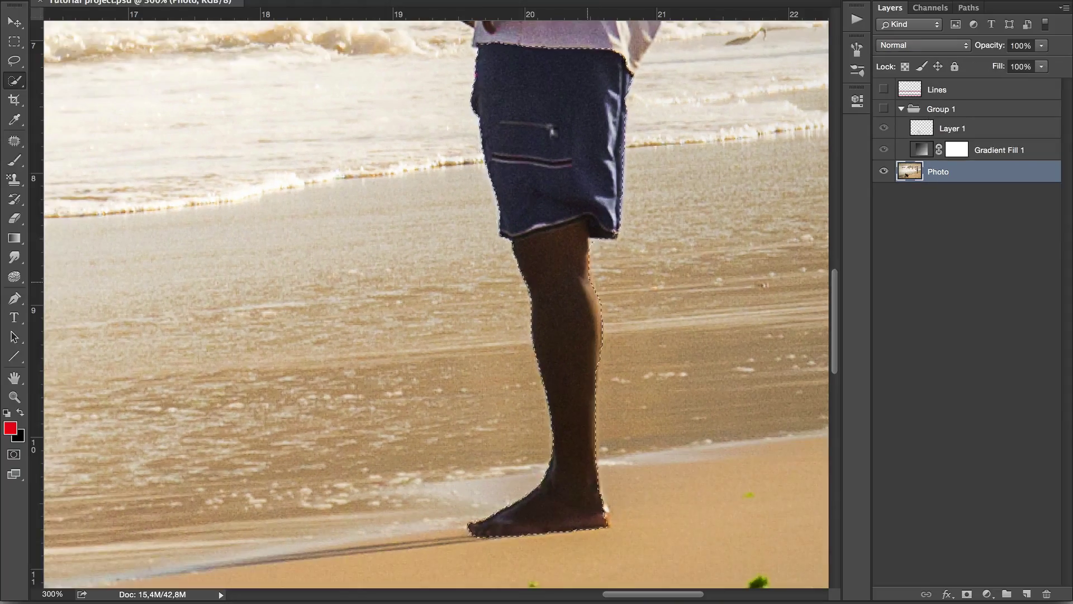
scroll(422, 306, "up", 8)
scroll(559, 279, "up", 1)
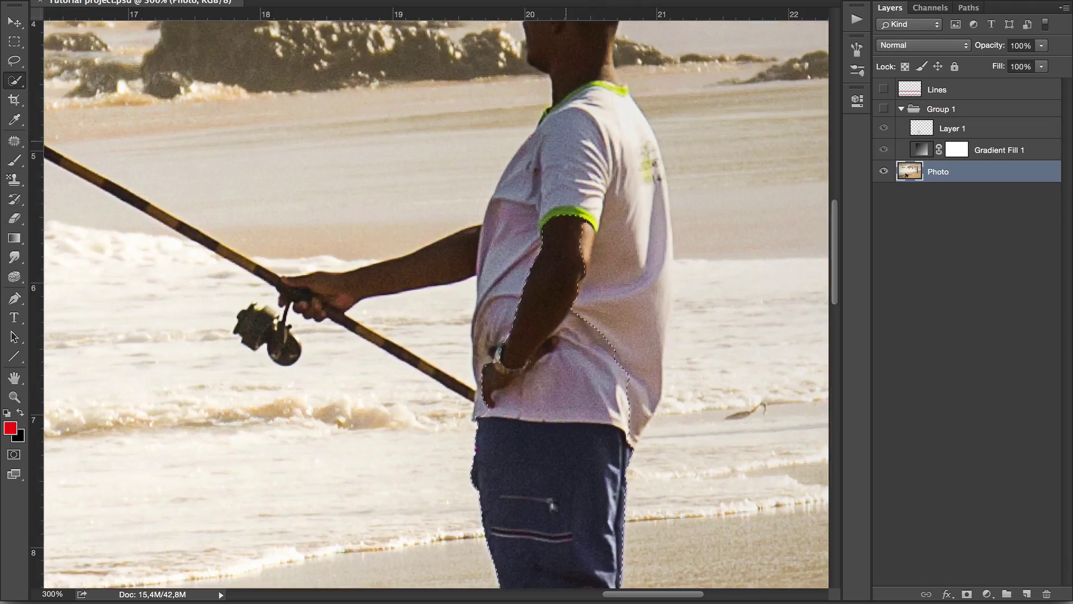
mouse_move(536, 346)
left_mouse_down()
mouse_move(503, 185)
mouse_move(564, 106)
left_mouse_up()
scroll(559, 279, "up", 5)
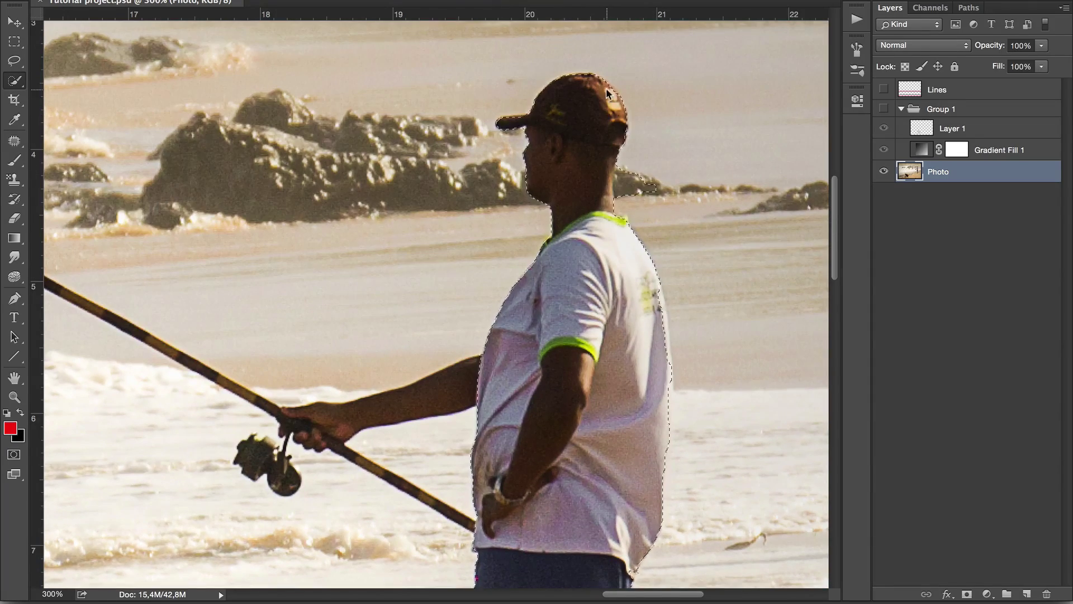
scroll(724, 239, "up", 3)
scroll(436, 304, "down", 3)
scroll(436, 305, "up", 4)
scroll(515, 214, "down", 3)
scroll(515, 213, "up", 1)
Add the standing fisherman's forearm, hand and fishing reel to the selection, cleaning up the edges with the Polygonal Lasso tool
left_click_drag(14, 60, 54, 71)
left_click(364, 325)
scroll(431, 383, "down", 5)
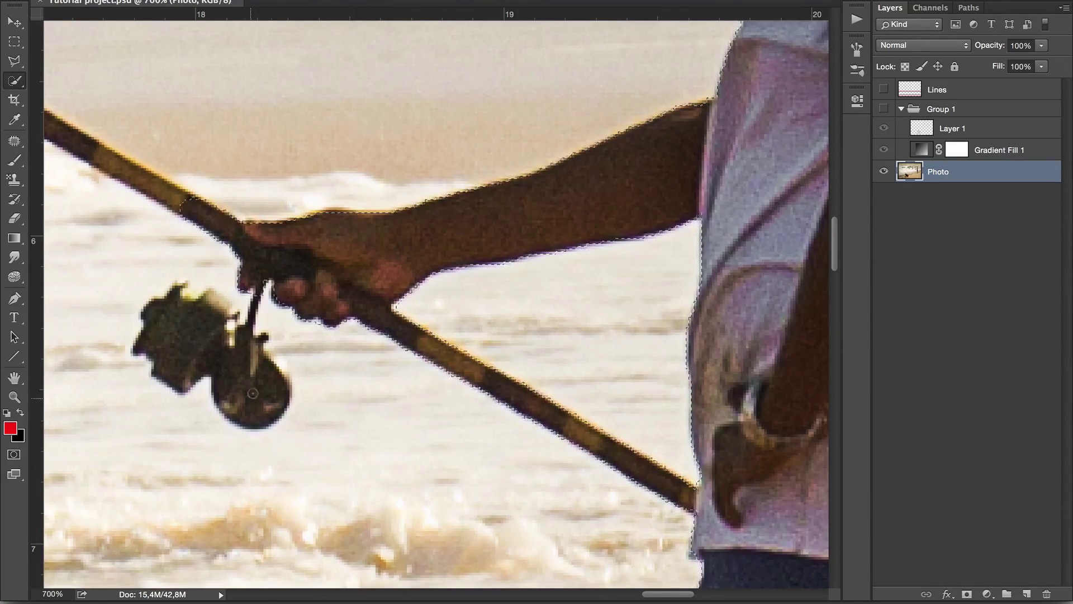
scroll(436, 304, "left", 5)
scroll(436, 305, "up", 3)
left_click(480, 326)
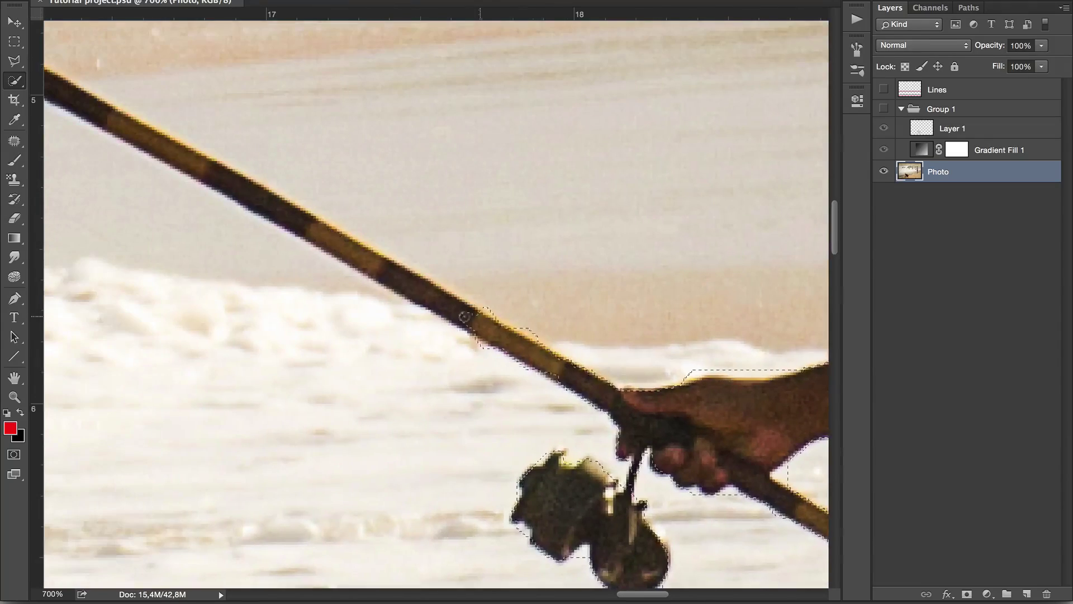
Extend the selection along the fishing rod from the hand past the man in the green and white vest
scroll(391, 279, "left", 10)
scroll(391, 279, "up", 6)
left_click(361, 262)
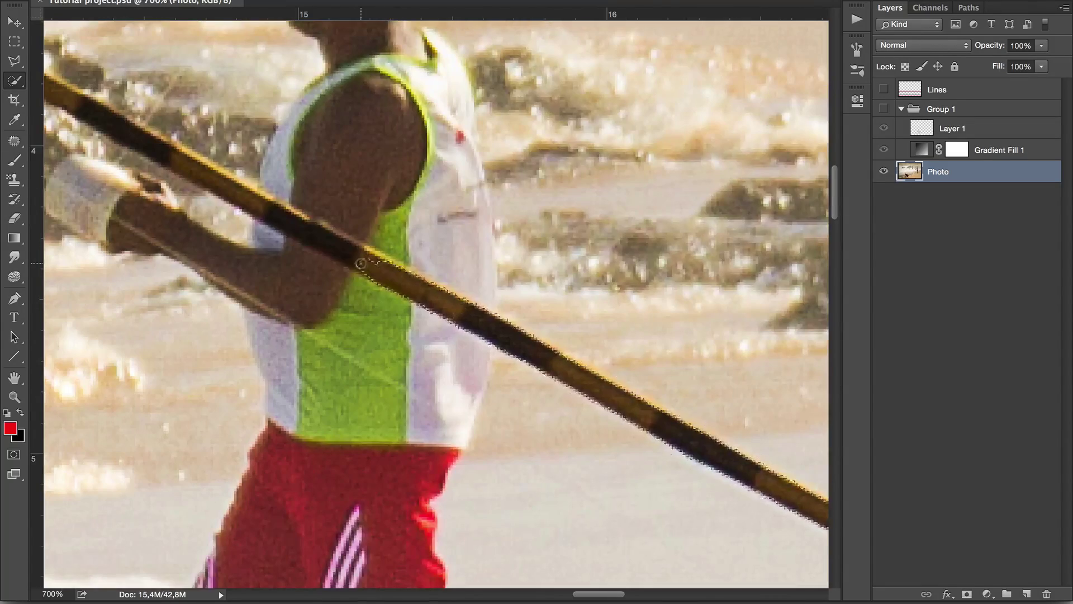
left_click(298, 225)
scroll(299, 224, "left", 4)
scroll(298, 225, "up", 3)
scroll(390, 303, "left", 3)
scroll(390, 304, "up", 1)
key("l")
key("w")
scroll(397, 305, "left", 20)
scroll(396, 305, "up", 20)
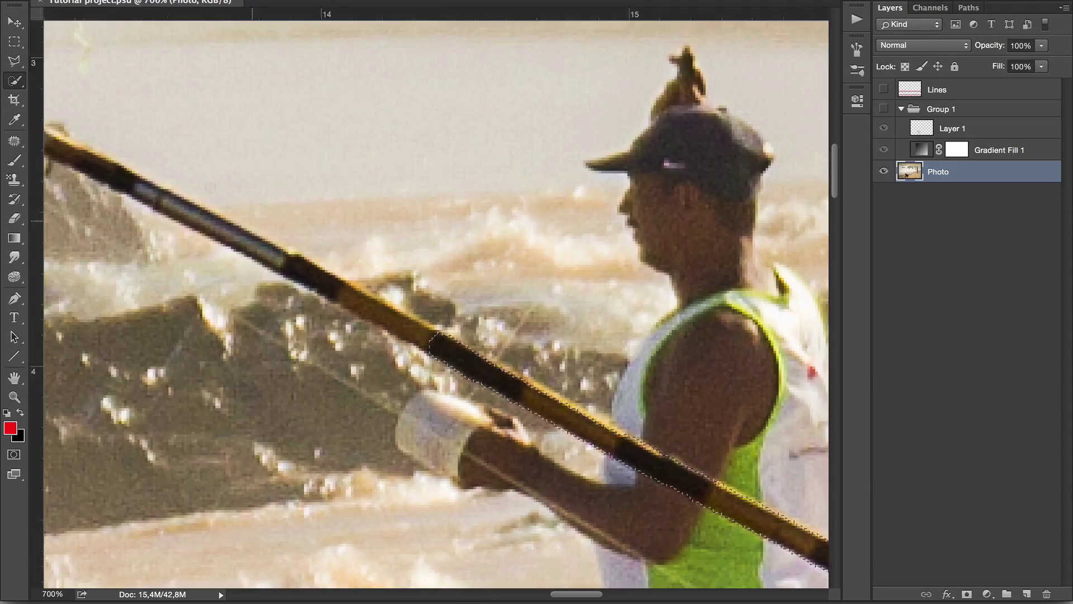
Continue the quick selection along the thinner part of the rod, past where it crosses the other fisherman's rod
scroll(420, 348, "left", 12)
scroll(419, 348, "up", 5)
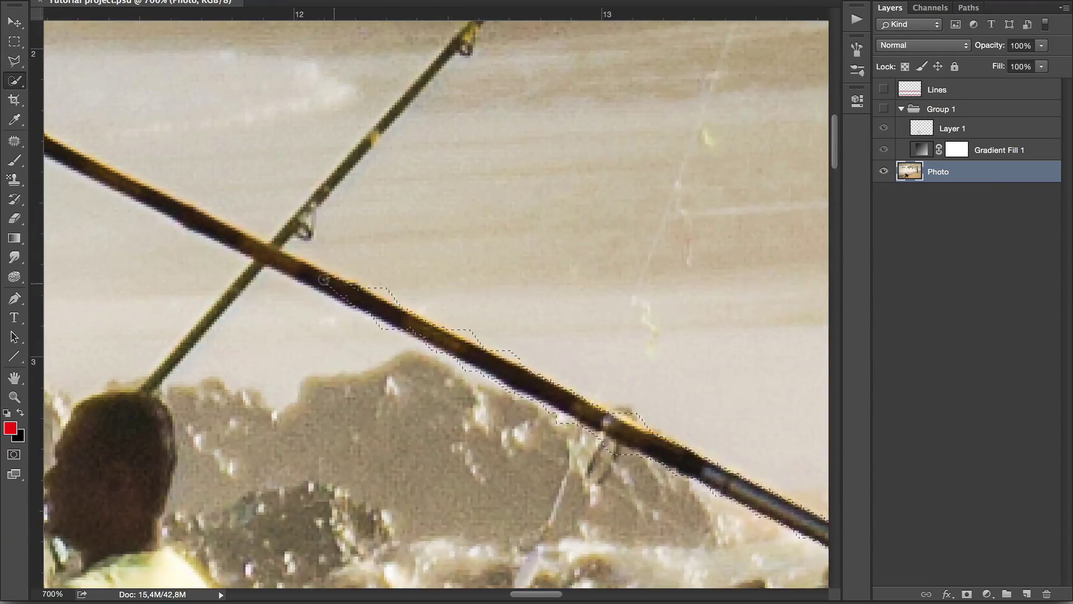
scroll(342, 289, "left", 20)
scroll(342, 289, "up", 10)
right_click(75, 16)
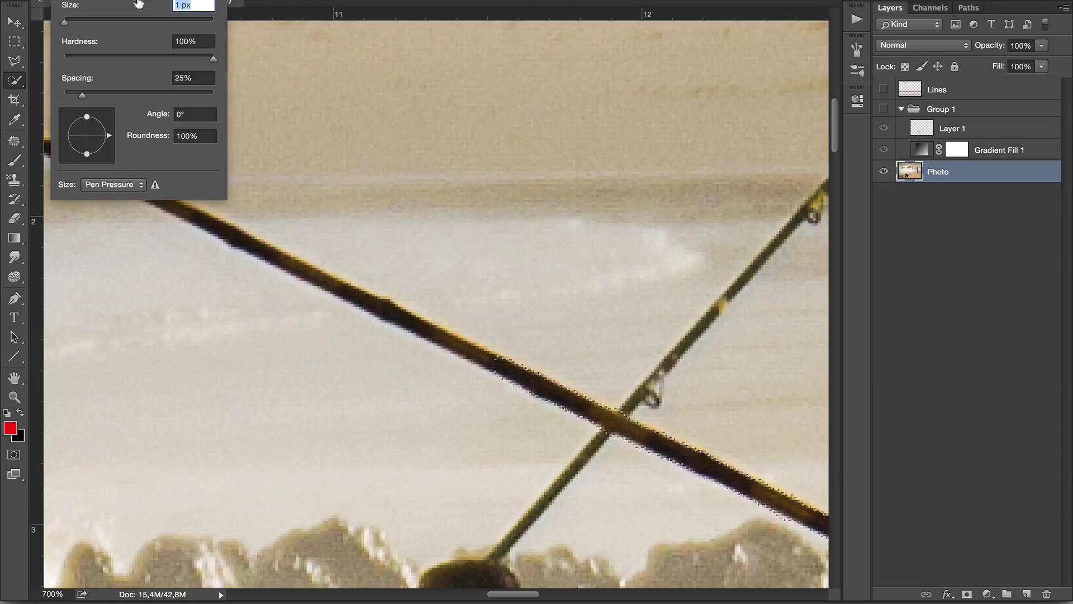
key("Return")
Add the remaining thin part of the fishing rod up to its tip to the selection with the Polygonal Lasso tool
key("ctrl+minus")
scroll(436, 305, "up", 5)
scroll(435, 304, "right", 8)
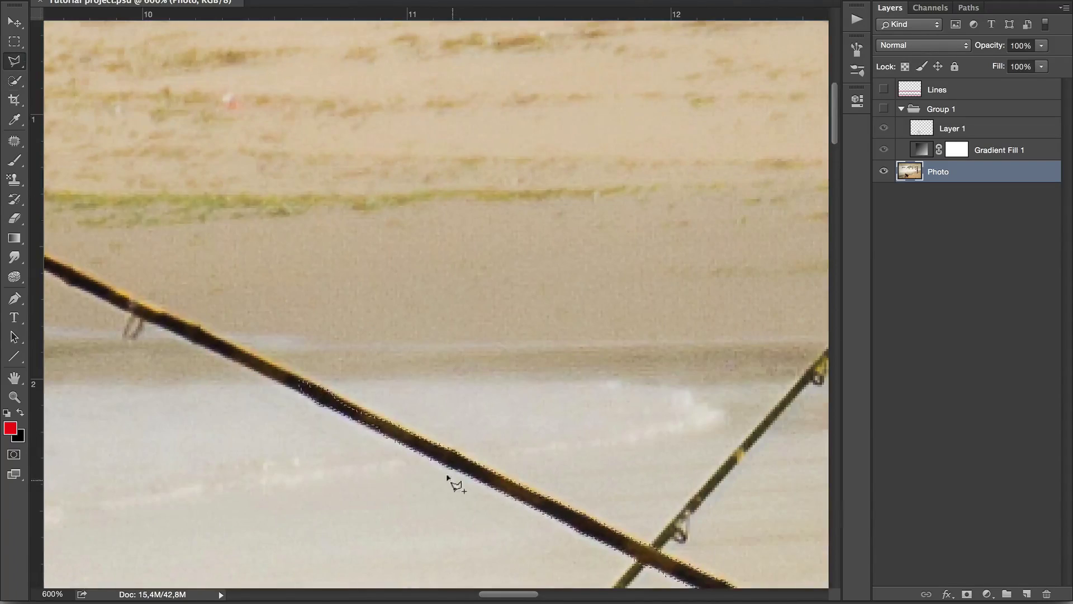
scroll(84, 258, "left", 20)
scroll(143, 151, "up", 12)
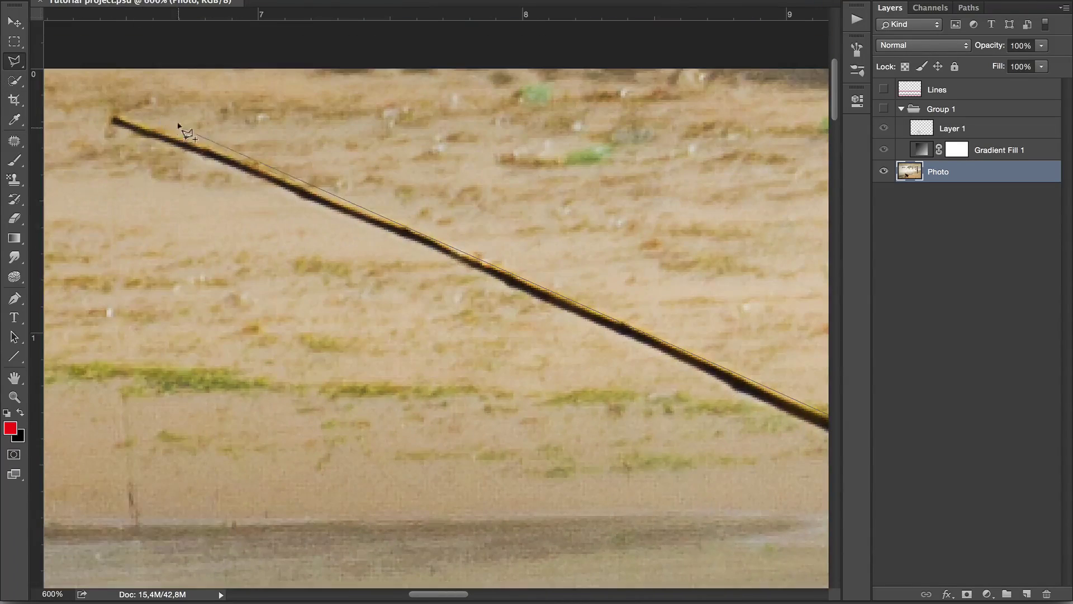
key("ctrl+plus")
key("ctrl+plus")
key("ctrl+minus")
key("ctrl+minus")
key("ctrl+minus")
key("ctrl+minus")
key("ctrl+minus")
key("ctrl+minus")
key("ctrl+minus")
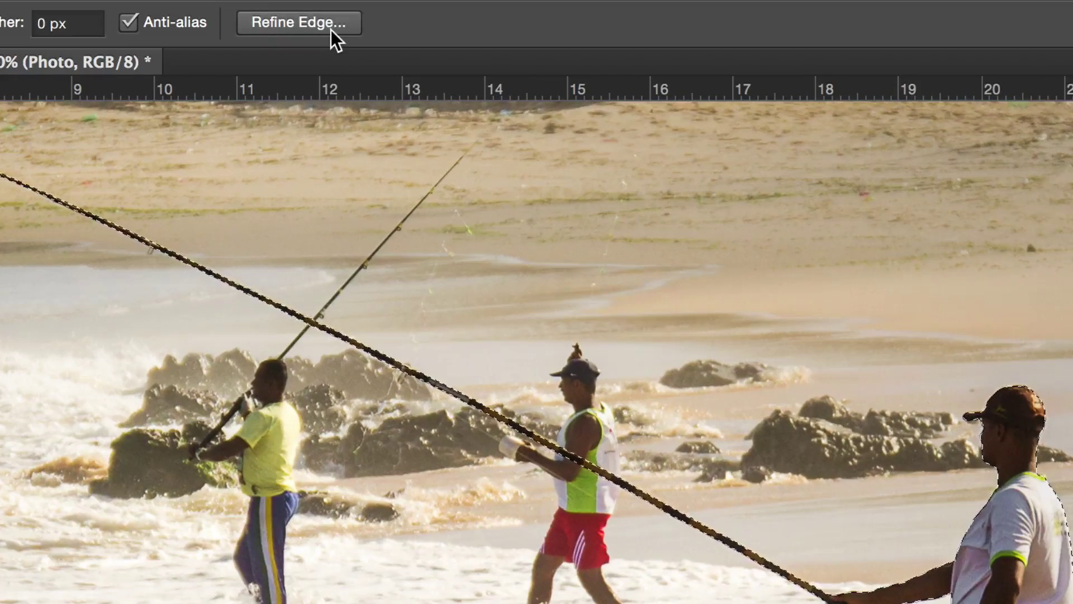
Refine the selection edge with Smooth 19 and Shift Edge -11%, output as a selection
left_click(337, 0)
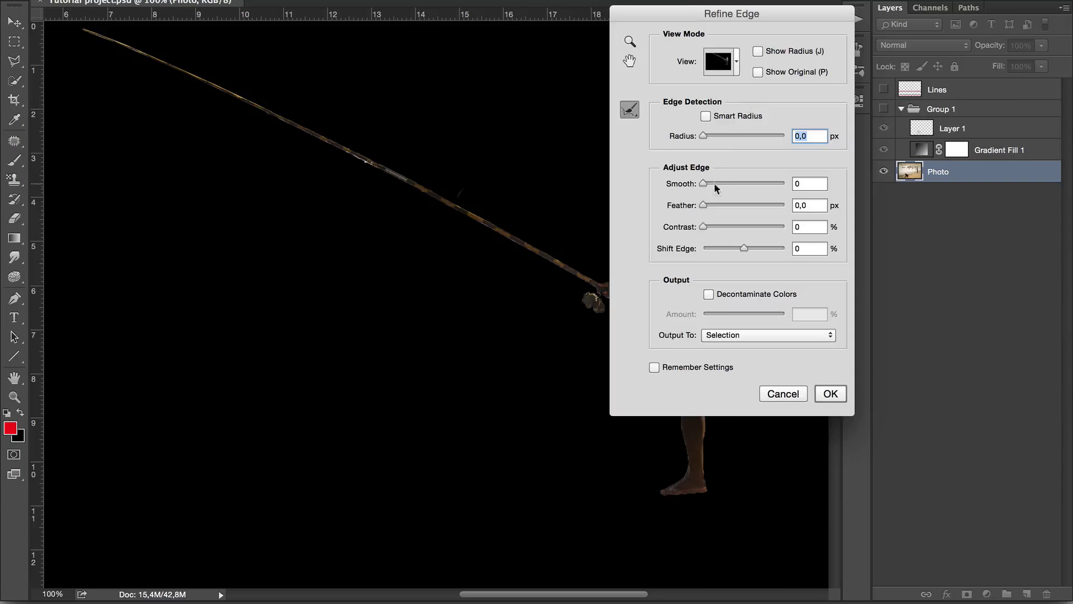
left_click(707, 180)
left_click_drag(706, 180, 708, 180)
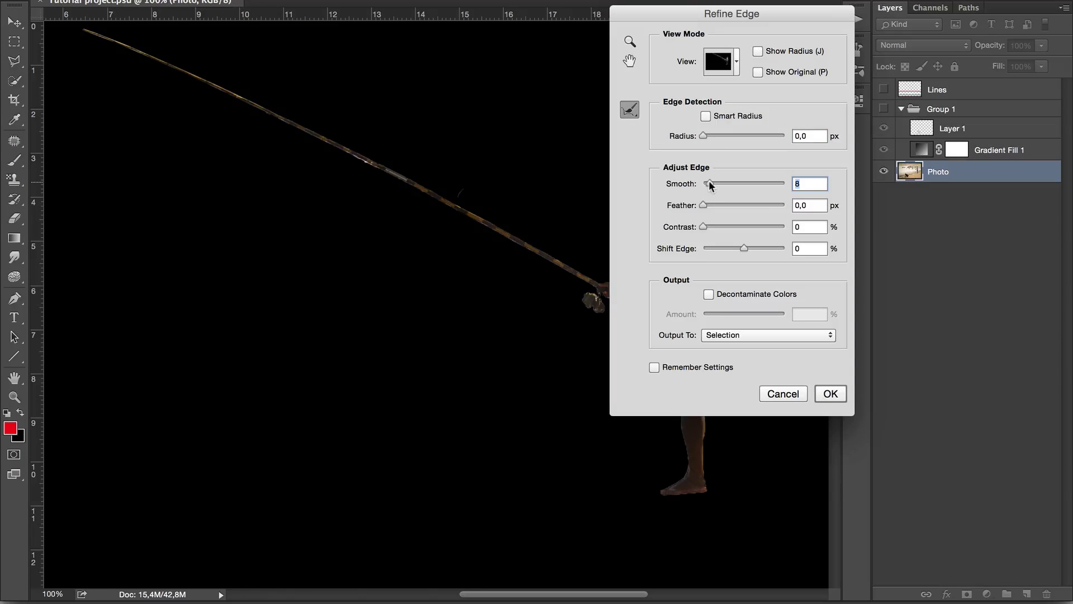
left_click_drag(743, 17, 239, 153)
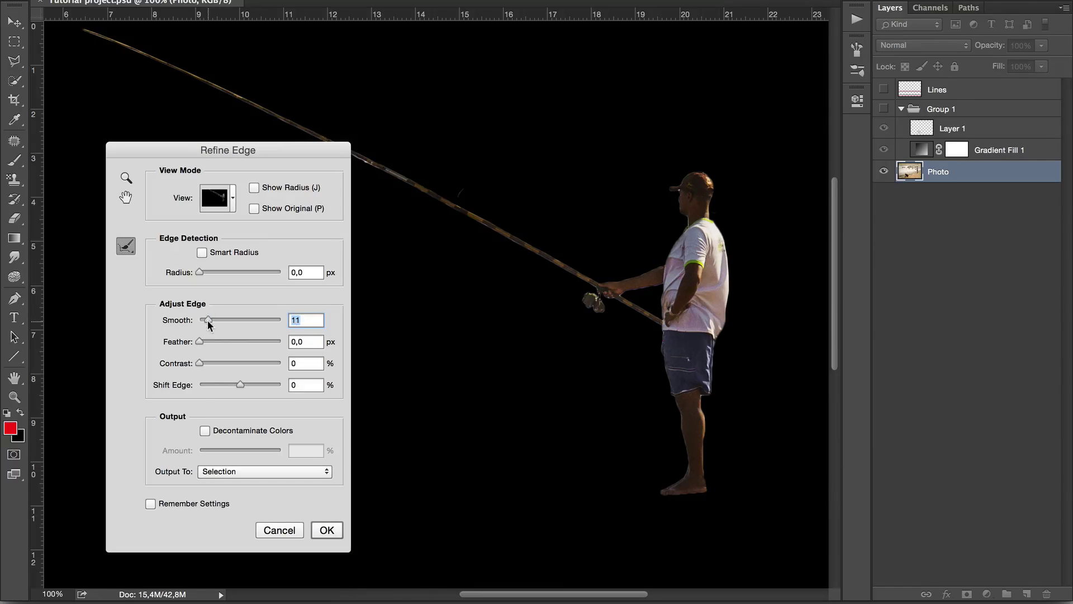
left_click(235, 383)
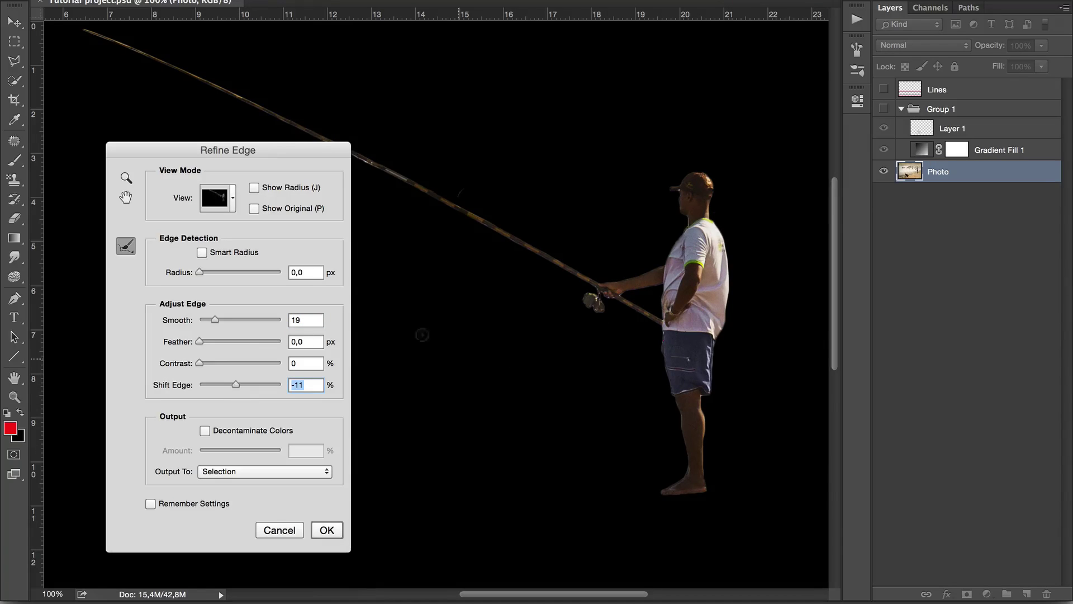
left_click(338, 530)
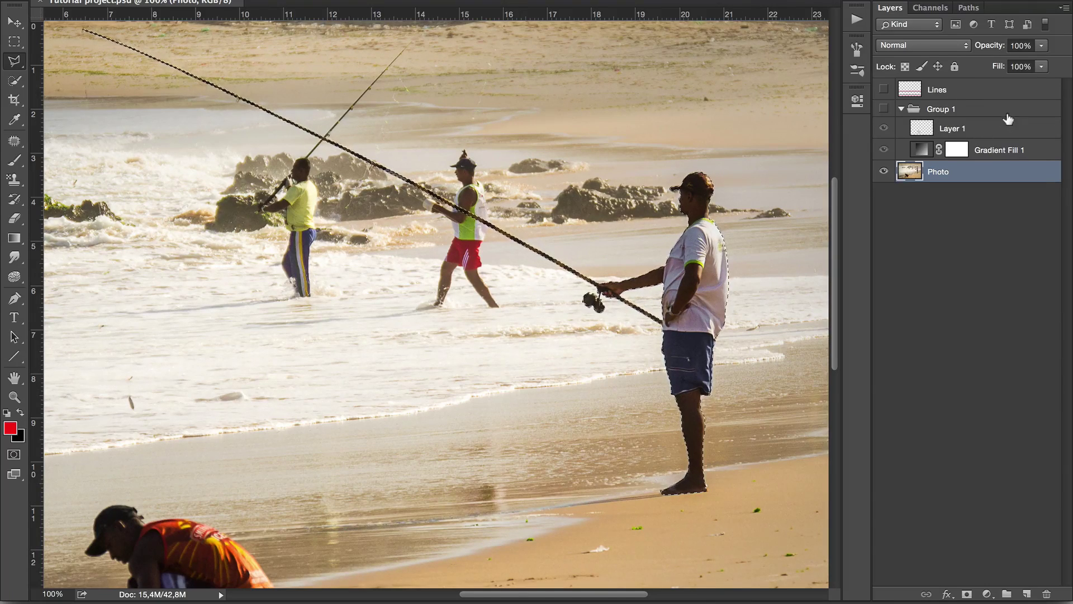
Add a new empty layer above Layer 1 inside Group 1 and make the group visible again
left_click(993, 133)
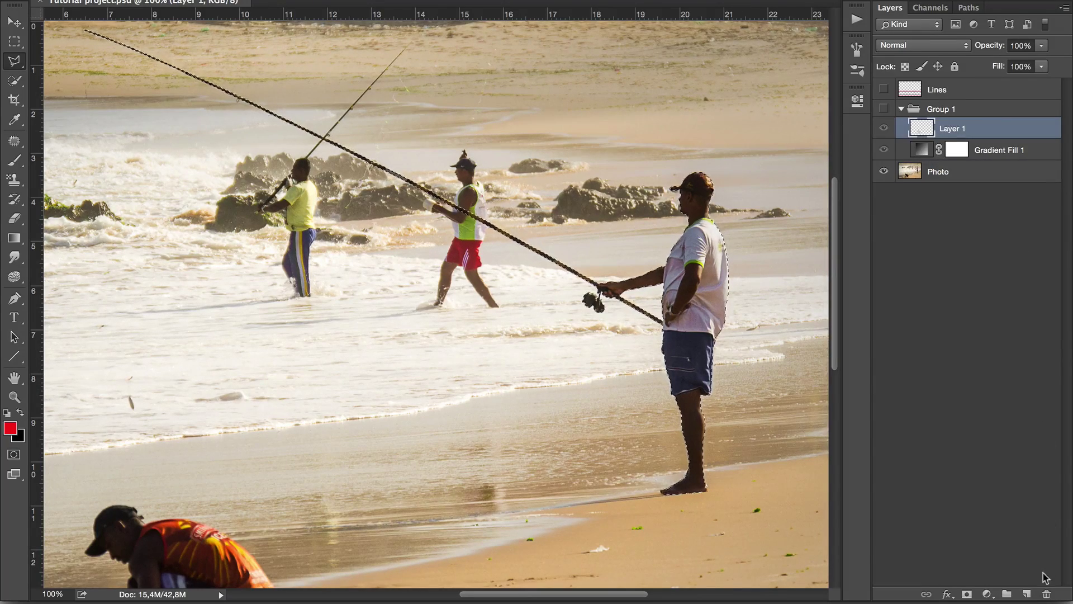
left_click(1027, 593)
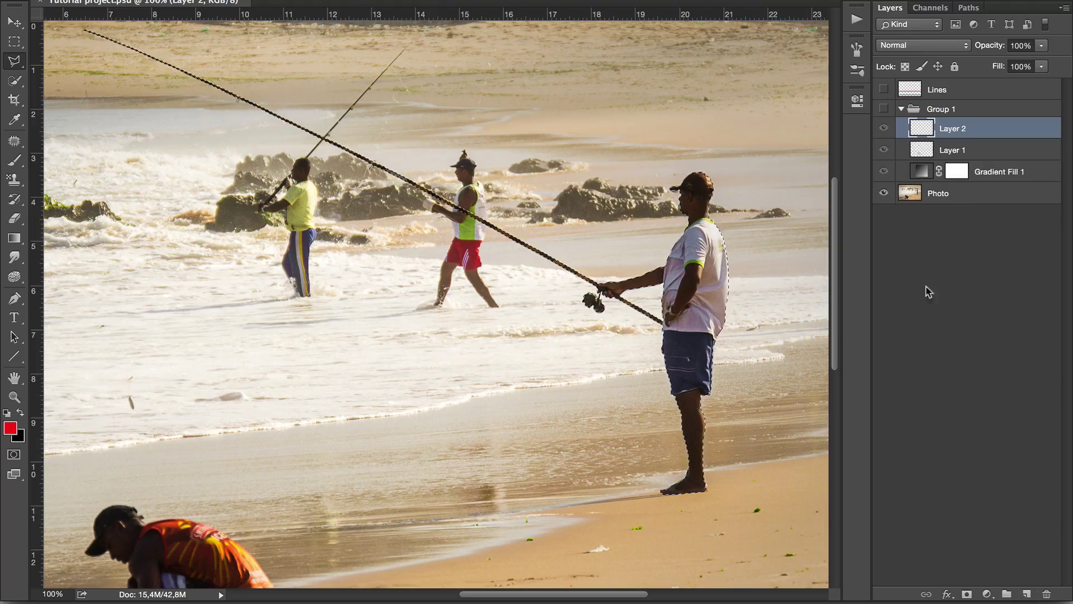
left_click(882, 108)
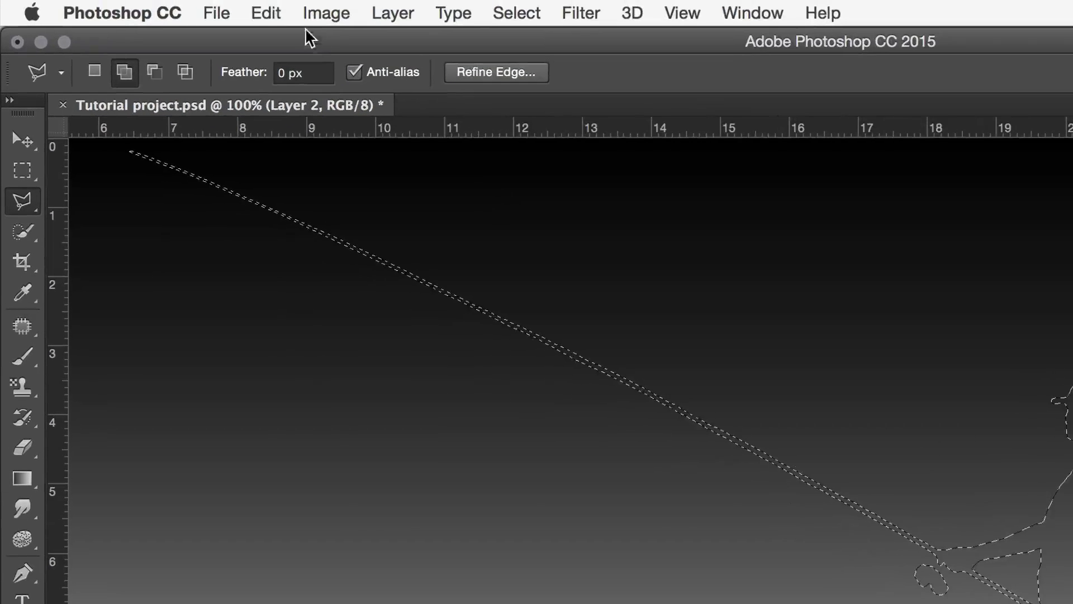
Fill the fisherman and rod selection on the new layer with white at 100% opacity and deselect it
left_click(268, 11)
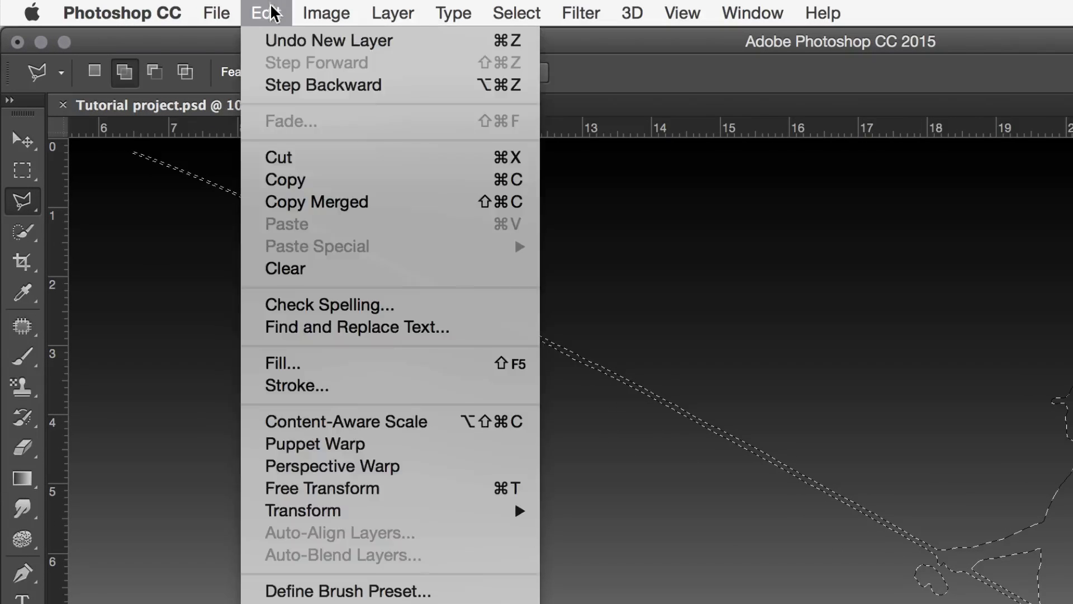
left_click(363, 369)
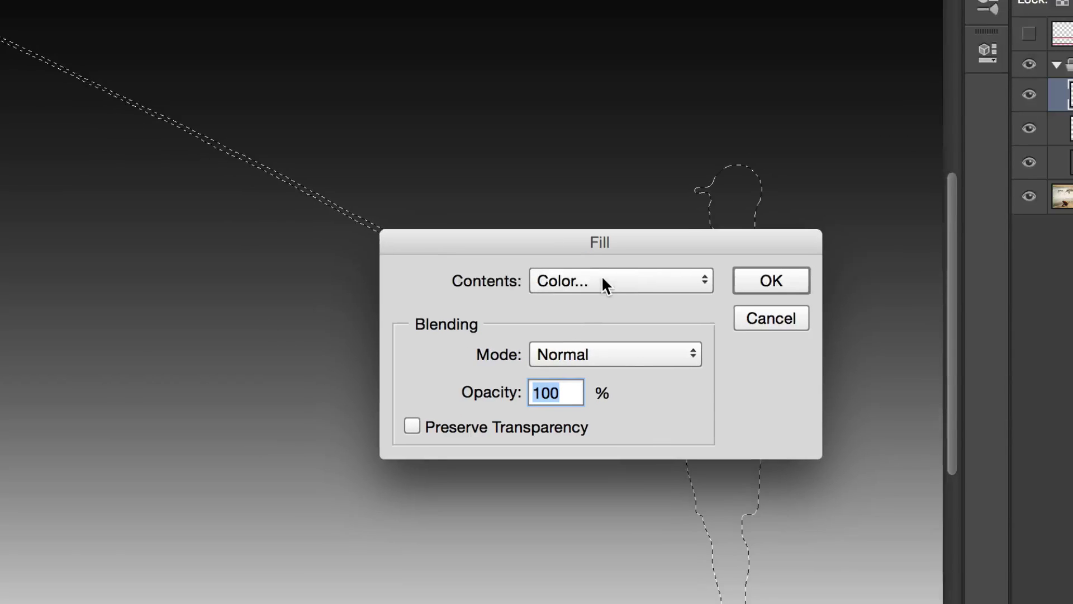
left_click(602, 278)
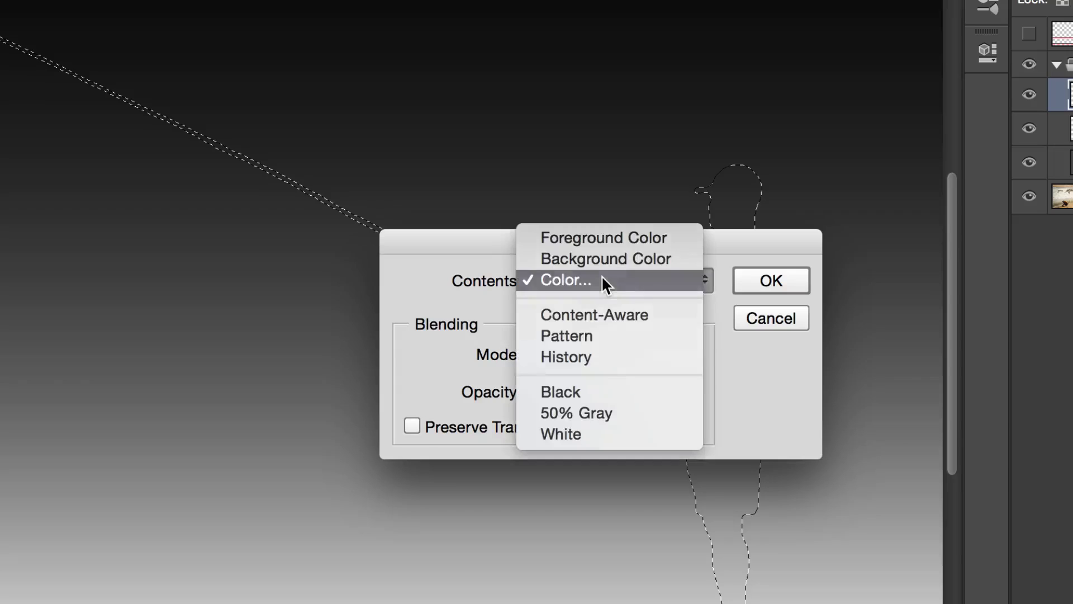
left_click(602, 438)
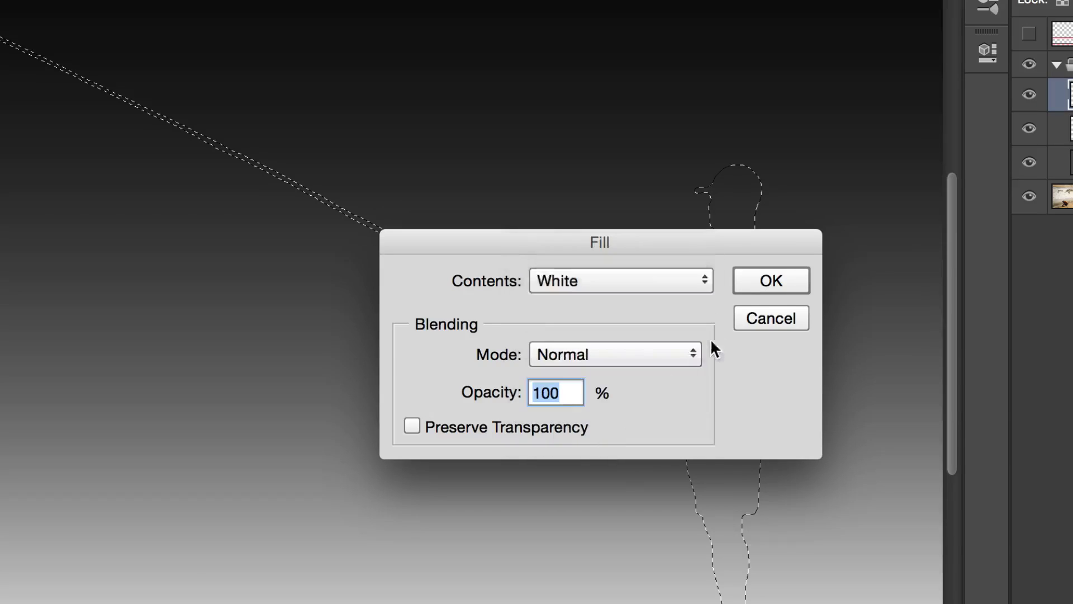
left_click(747, 280)
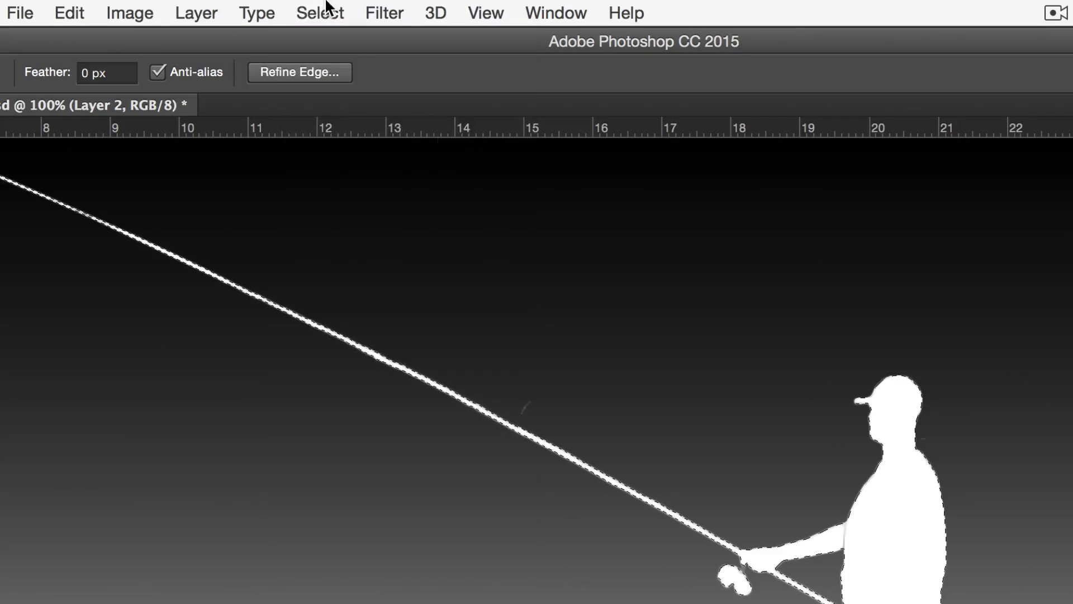
left_click(329, 7)
left_click(349, 62)
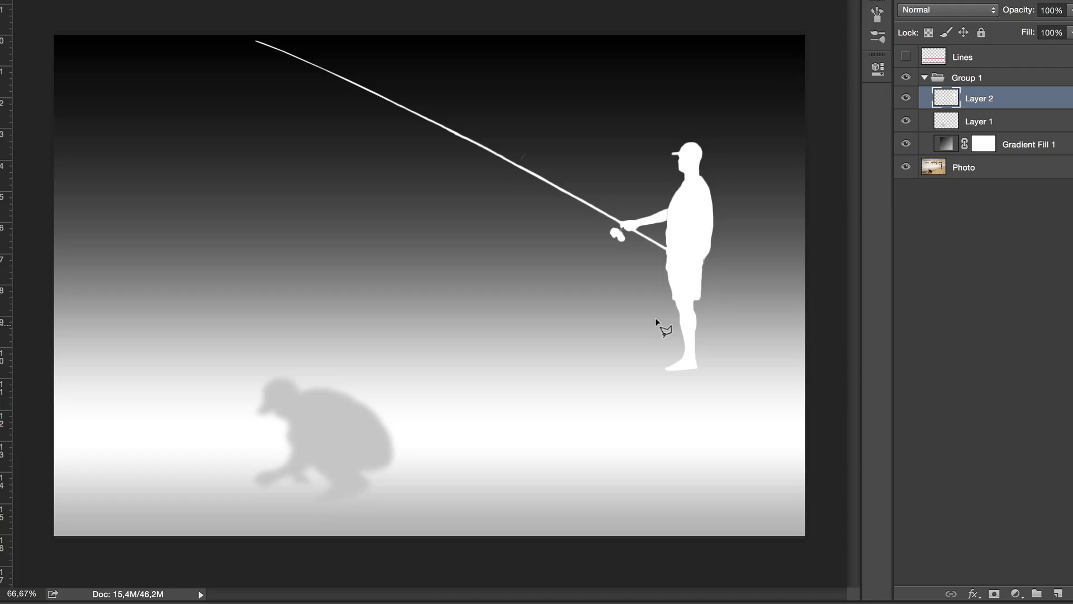
Move the white color stop of Gradient Fill 1 to location 30%, keeping its color at ffffff
key("ctrl+plus")
key("ctrl+plus")
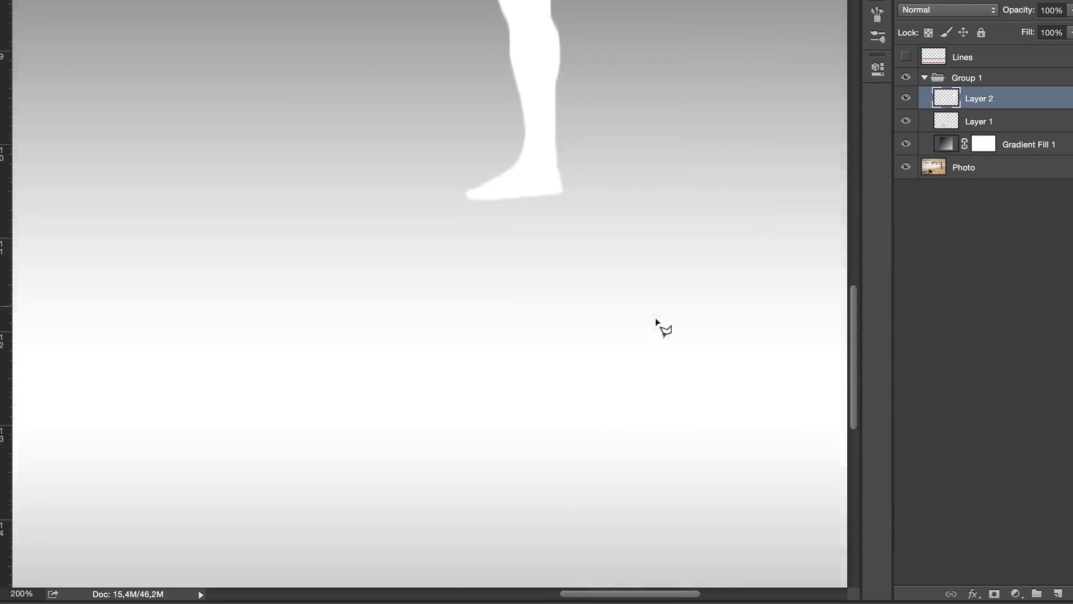
scroll(657, 323, "right", 5)
scroll(657, 323, "down", 2)
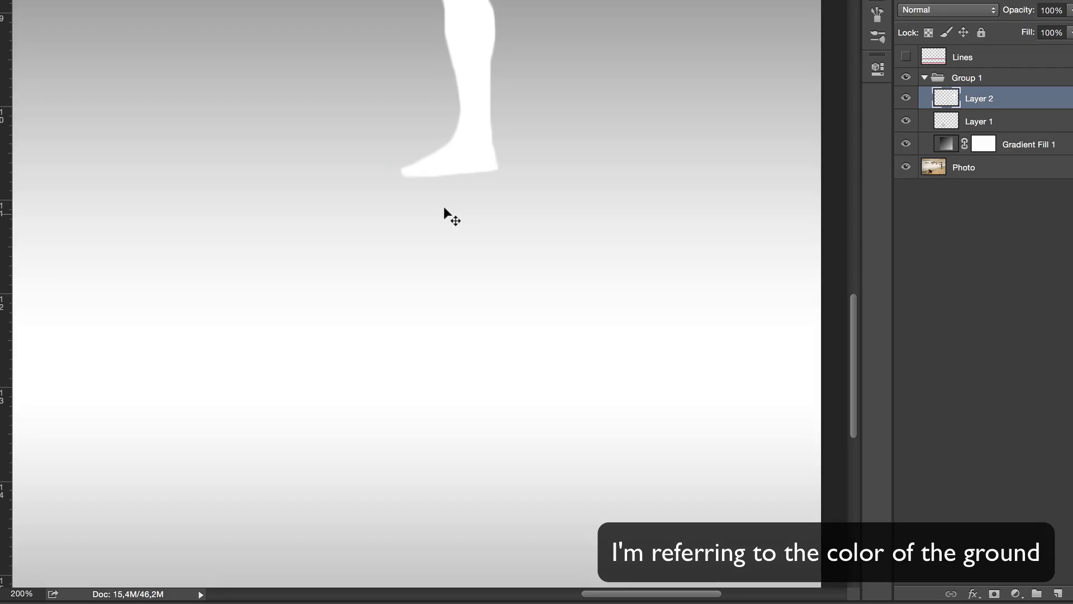
key("ctrl+minus")
key("ctrl+minus")
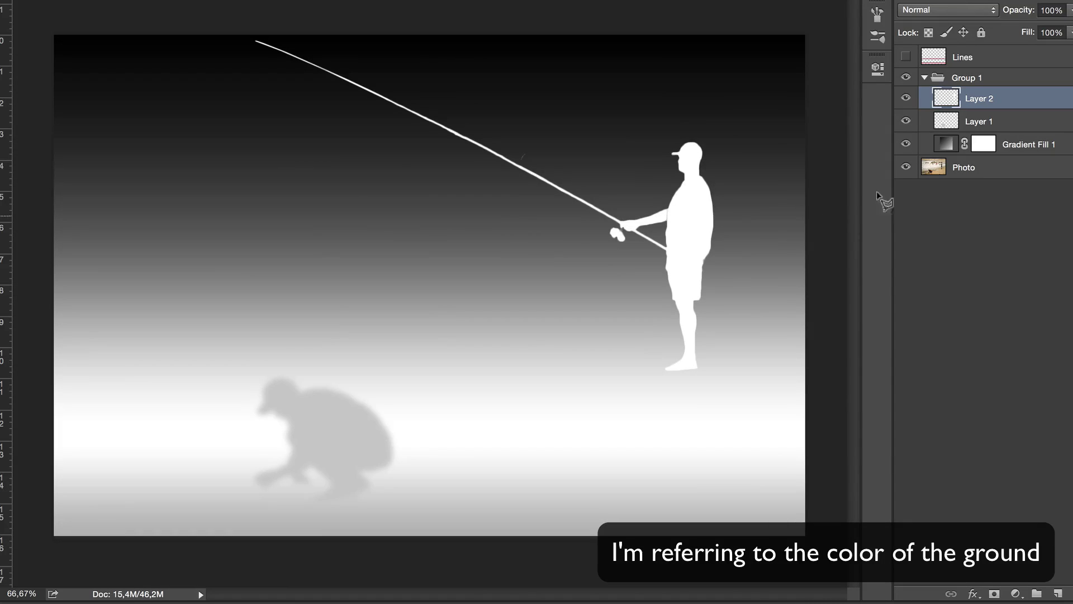
double_click(947, 142)
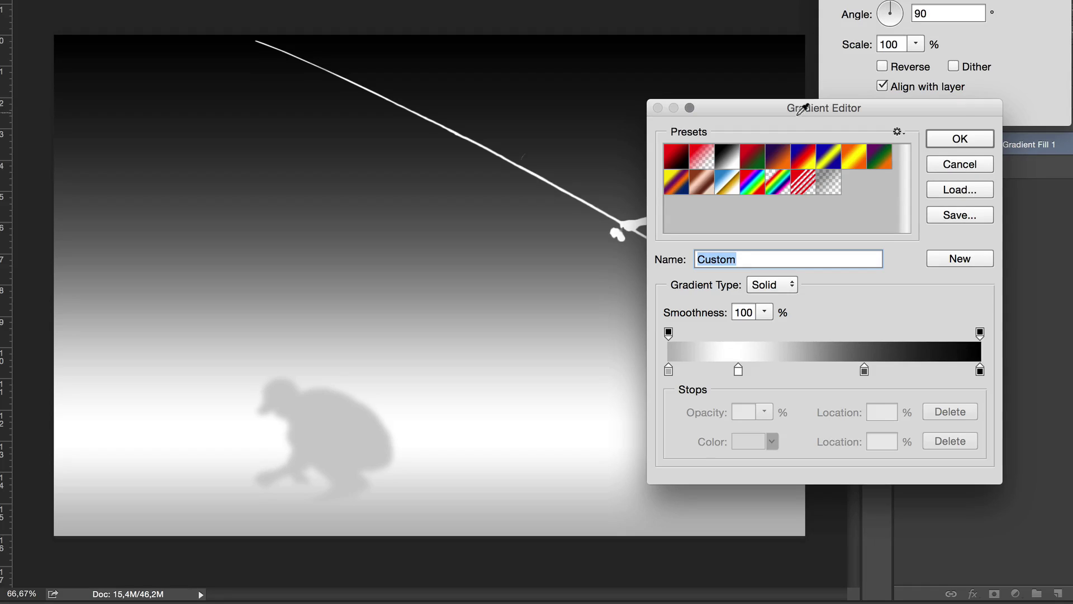
left_click_drag(789, 105, 928, 0)
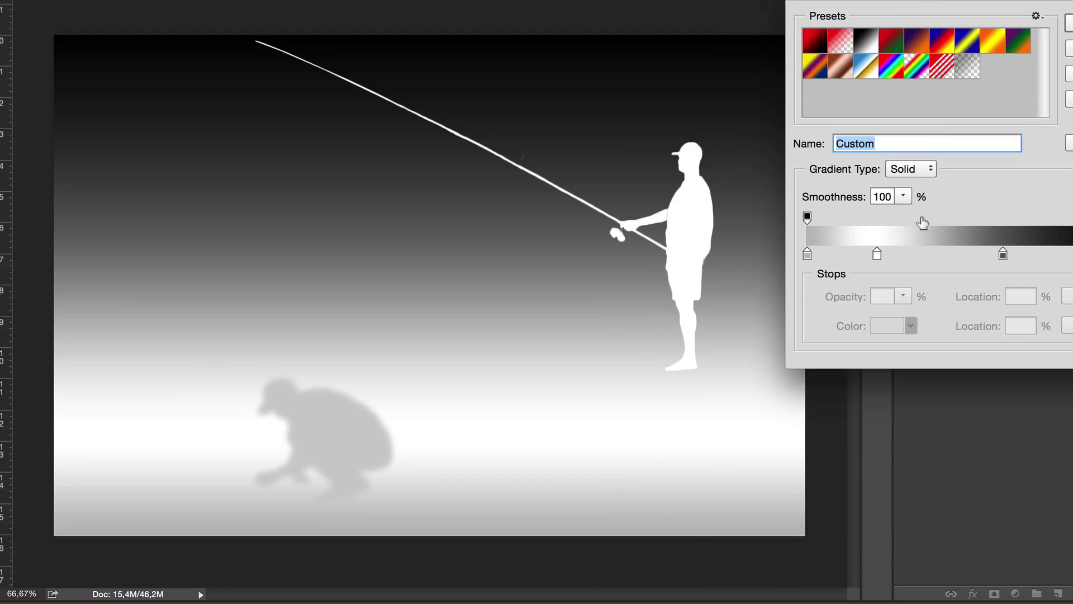
left_click(876, 255)
left_click_drag(880, 253, 900, 253)
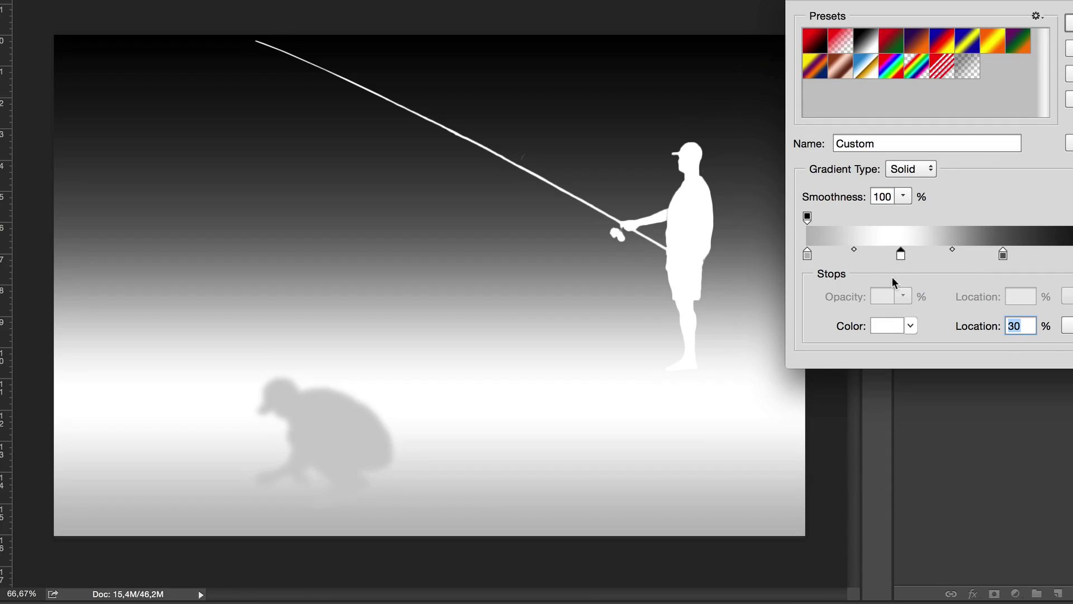
left_click(886, 326)
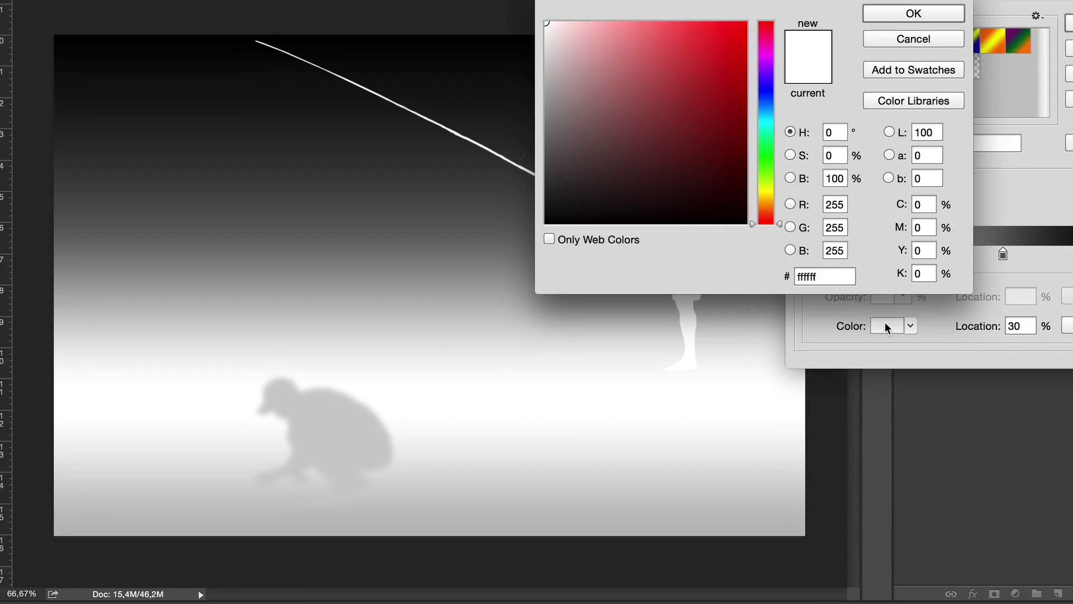
left_click(897, 15)
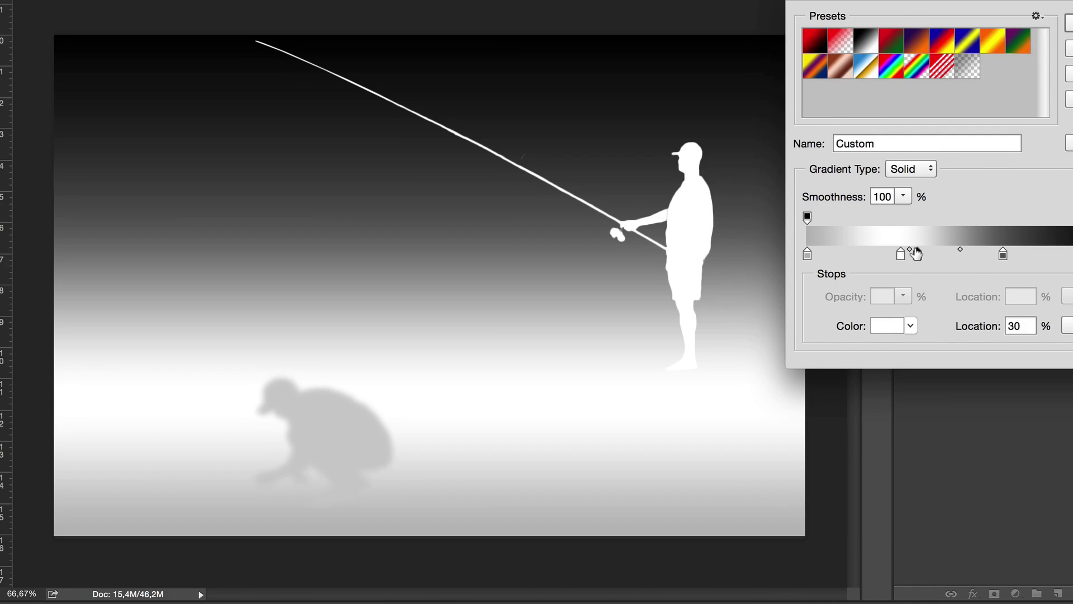
Add a second white color stop at location 36% to the gradient, apply it and check the ground around the fisherman's feet
left_click(917, 254)
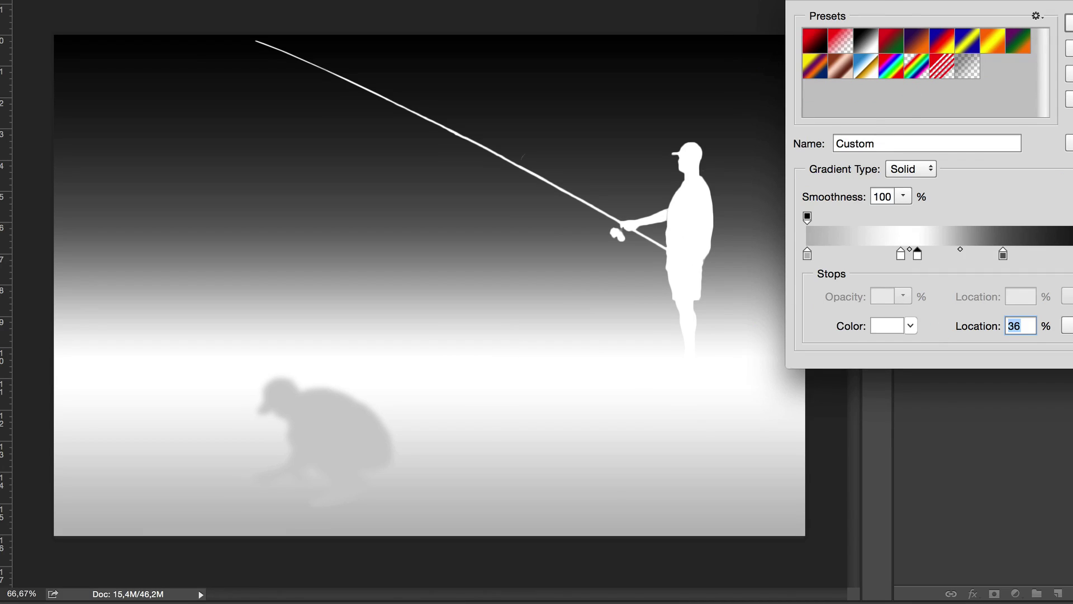
key("Return")
key("Return")
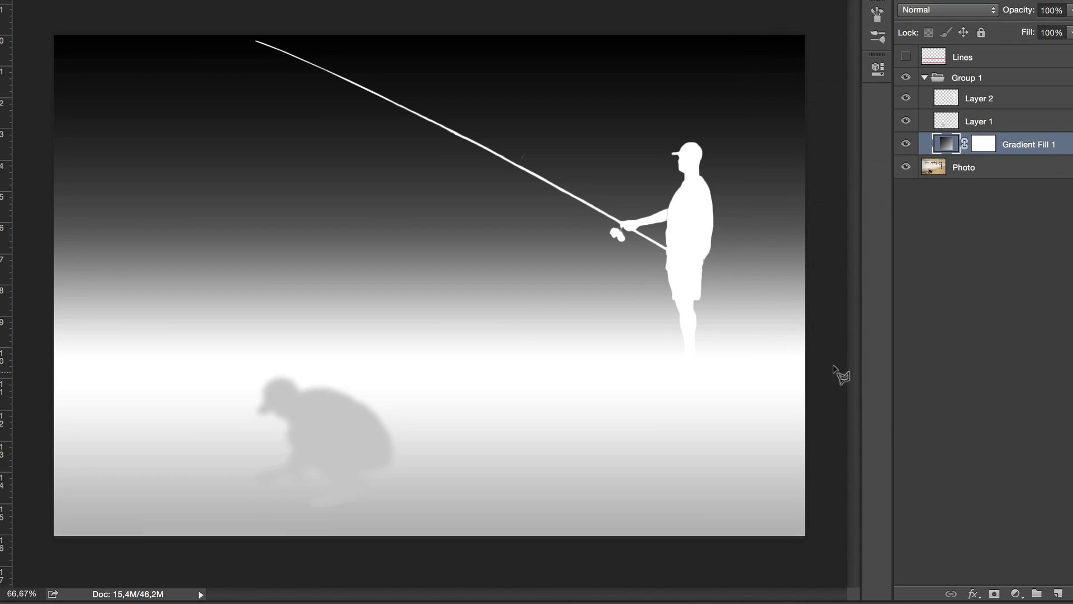
scroll(705, 337, "up", 4)
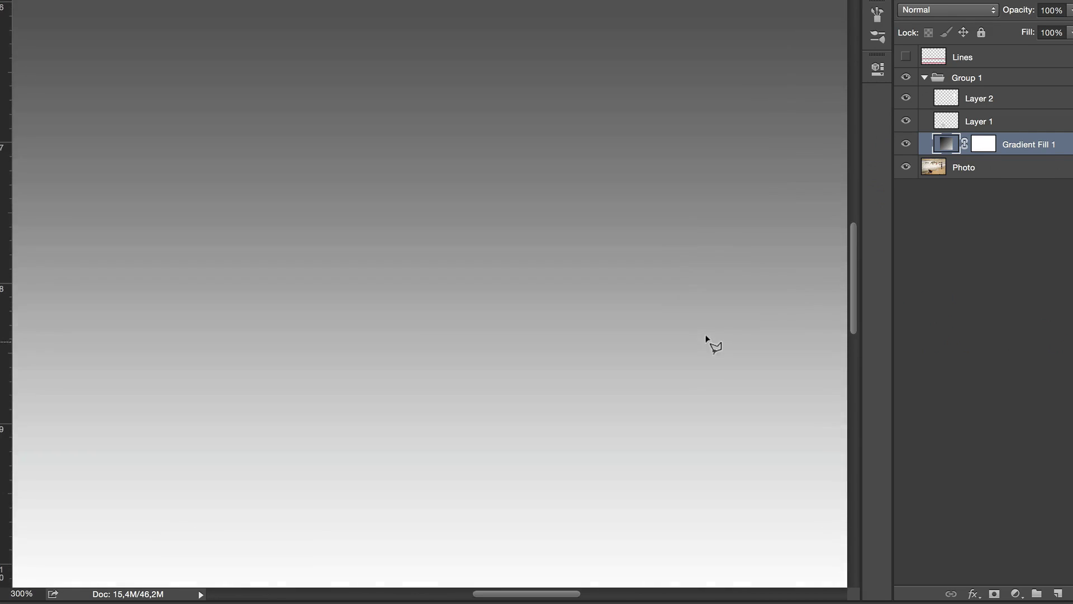
scroll(705, 337, "right", 5)
scroll(705, 337, "down", 2)
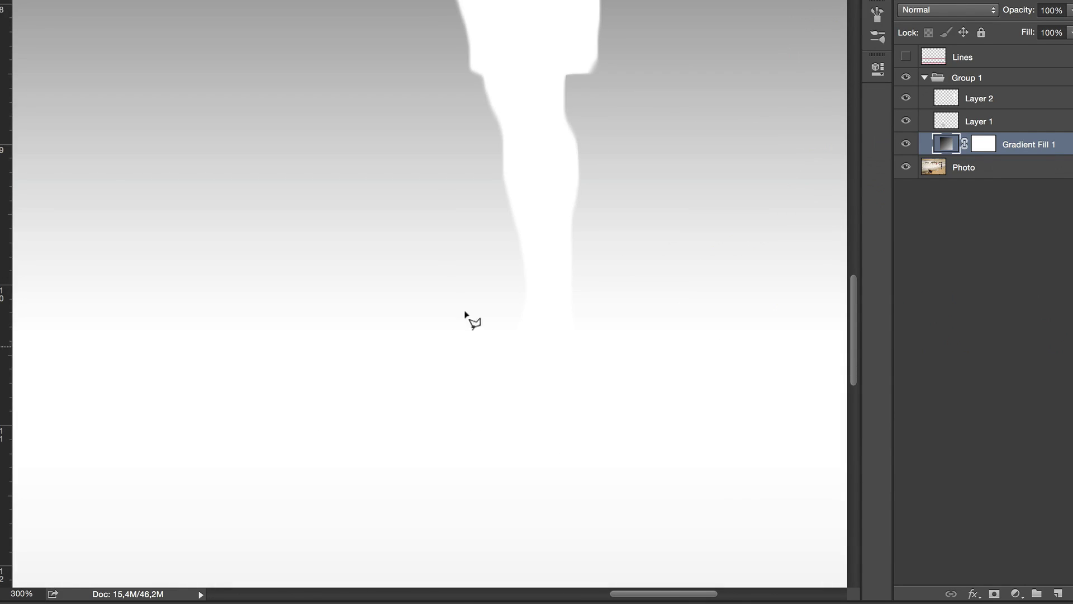
Paint white with the Brush tool on Layer 2 over the gap between the fisherman's arm and body
scroll(535, 285, "up", 5)
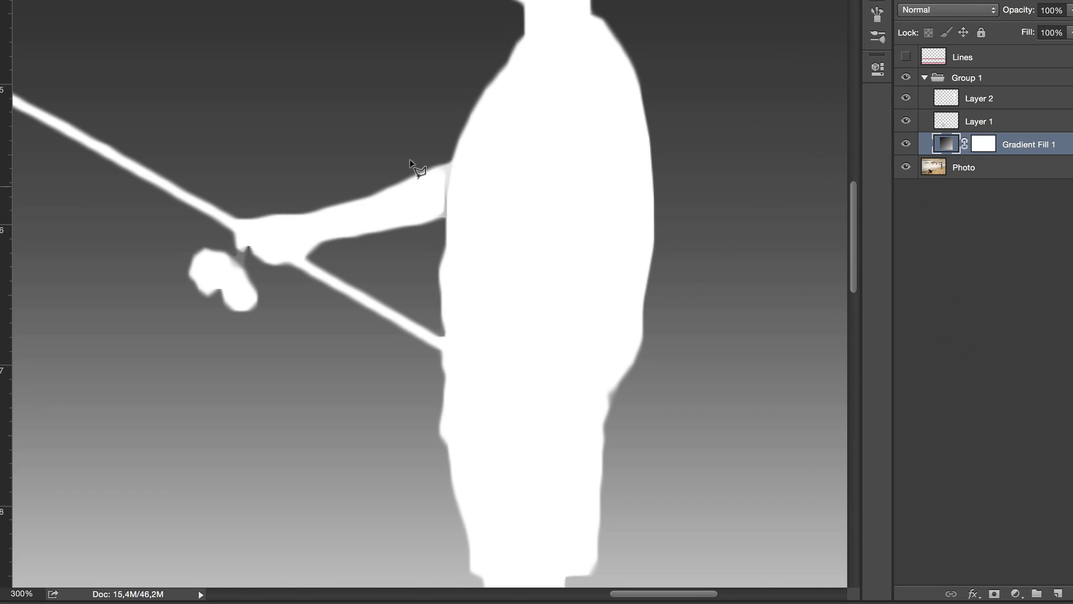
left_click(1011, 94)
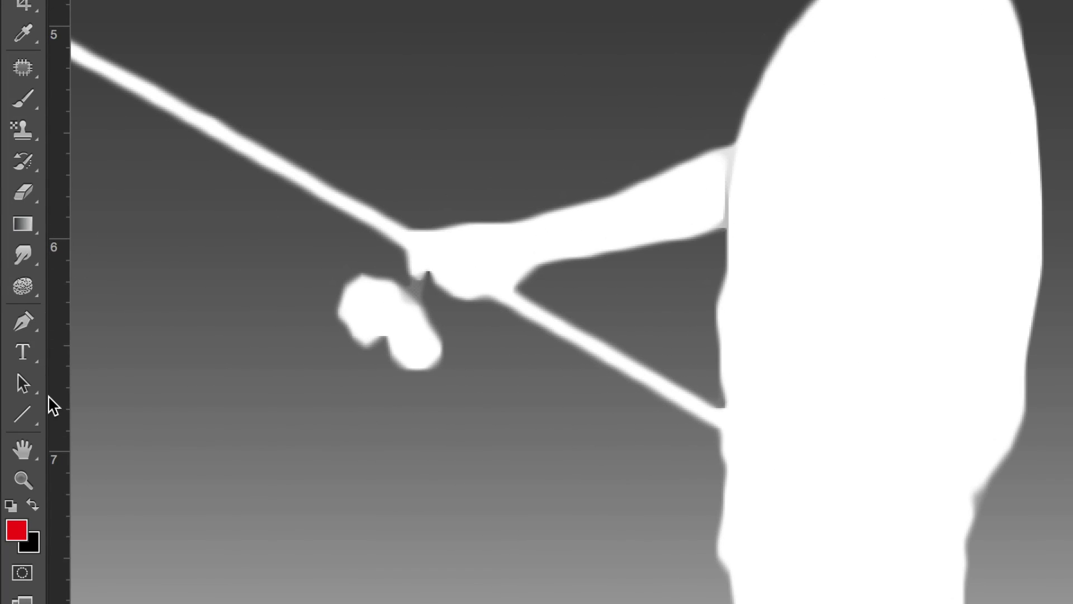
left_click(11, 505)
left_click(33, 504)
left_click(24, 100)
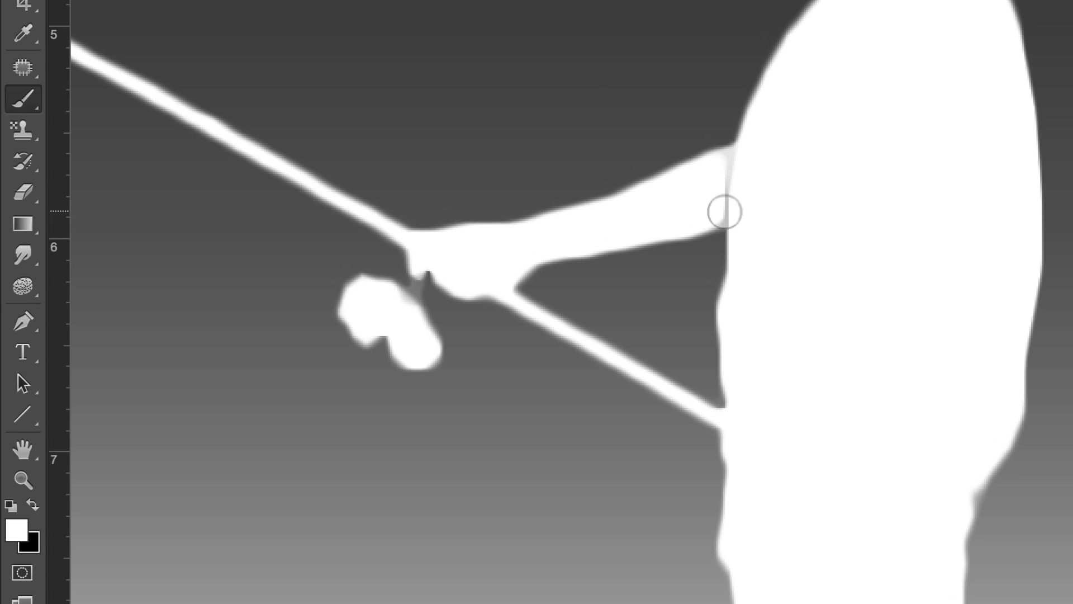
mouse_move(722, 211)
left_mouse_down()
mouse_move(726, 168)
mouse_move(737, 168)
left_mouse_up()
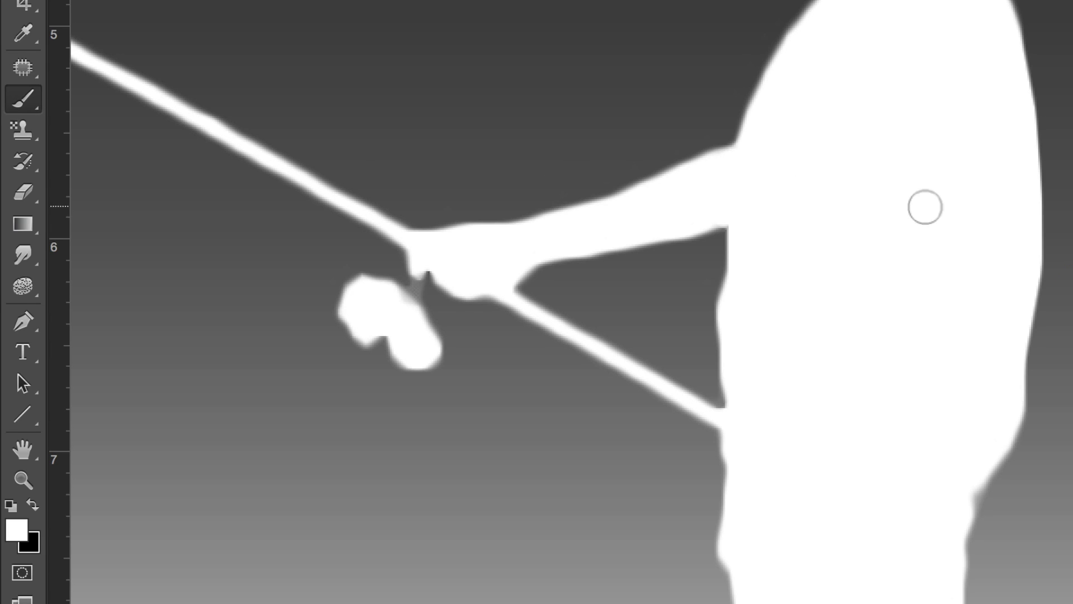
Hide Group 1 and examine the two wading fishermen, the standing fisherman and the crouching man in the original photo
key("ctrl+minus")
key("ctrl+minus")
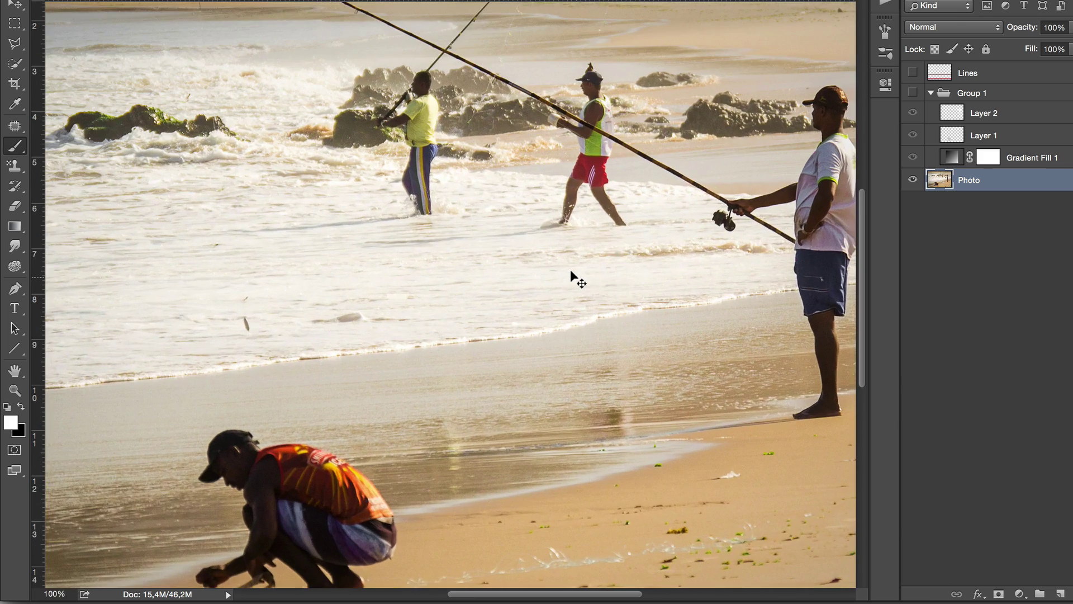
key("ctrl+plus")
scroll(574, 279, "up", 8)
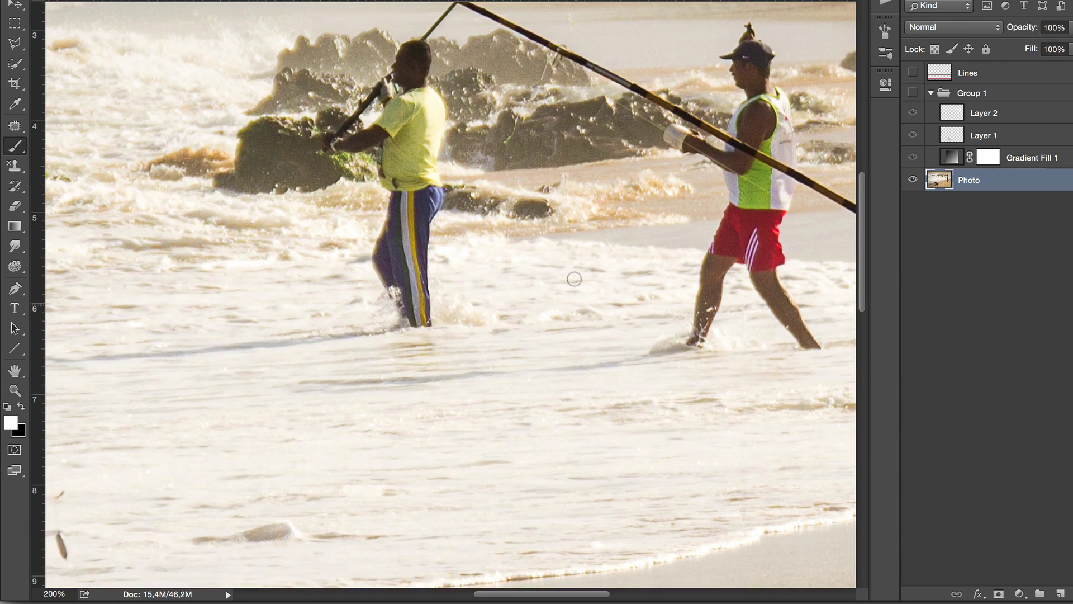
key("ctrl+minus")
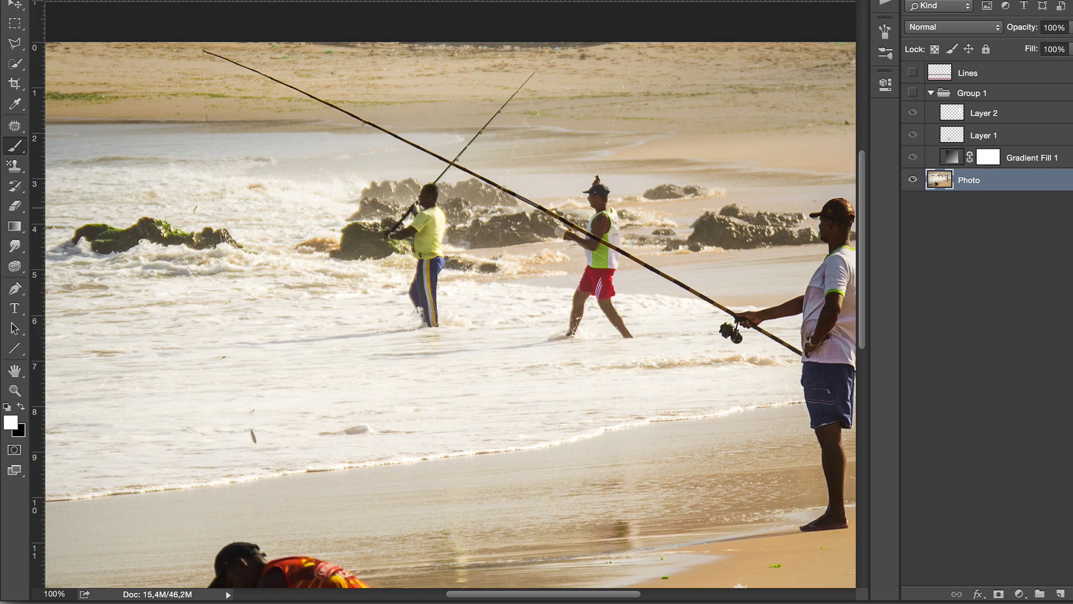
key("ctrl+plus")
key("ctrl+plus")
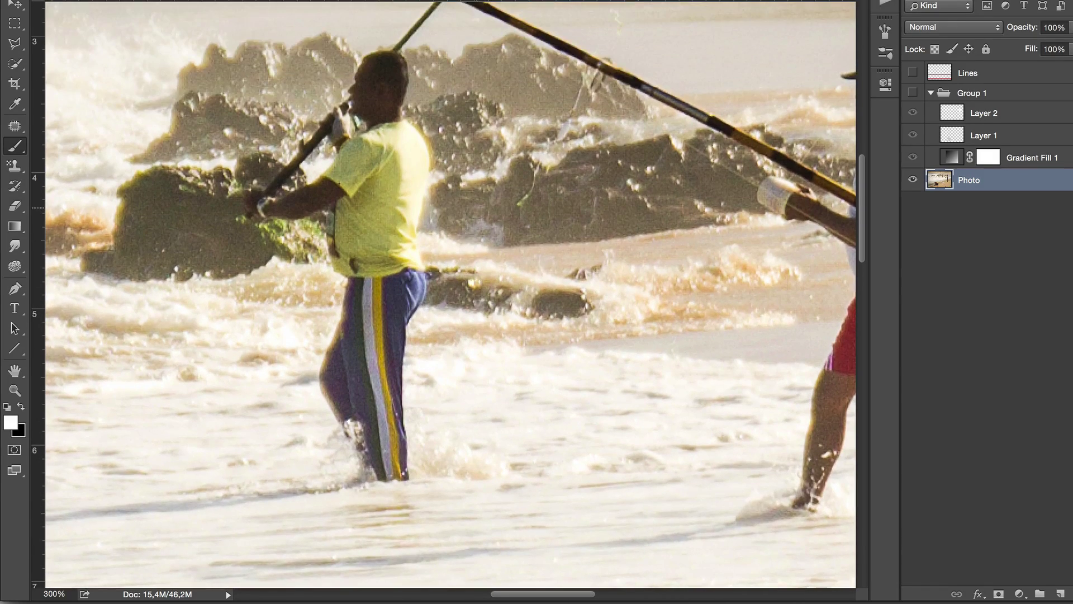
scroll(426, 280, "down", 4)
scroll(426, 280, "right", 5)
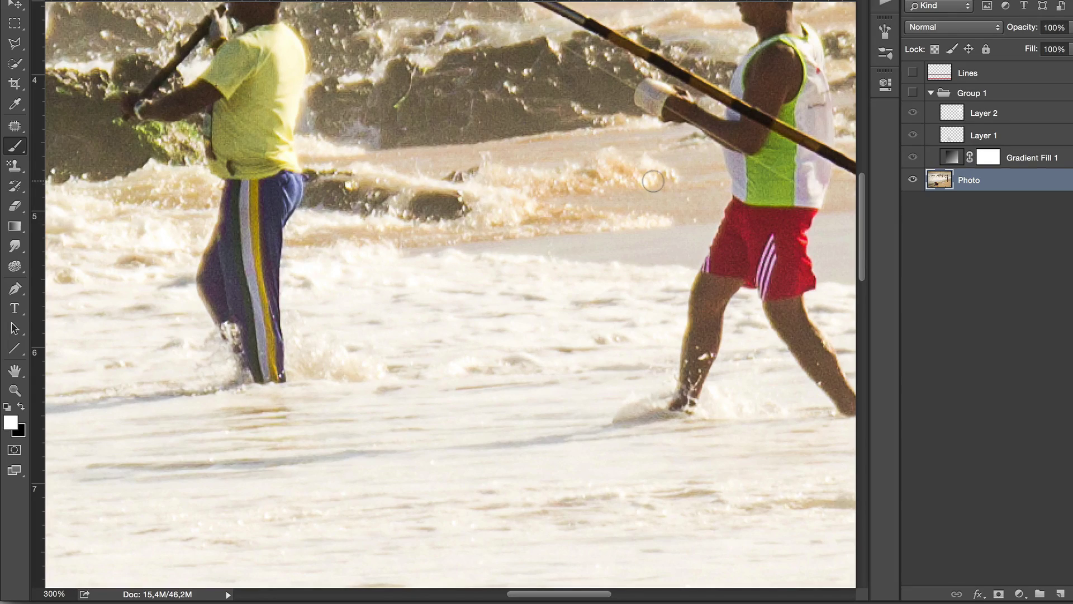
scroll(653, 181, "down", 6)
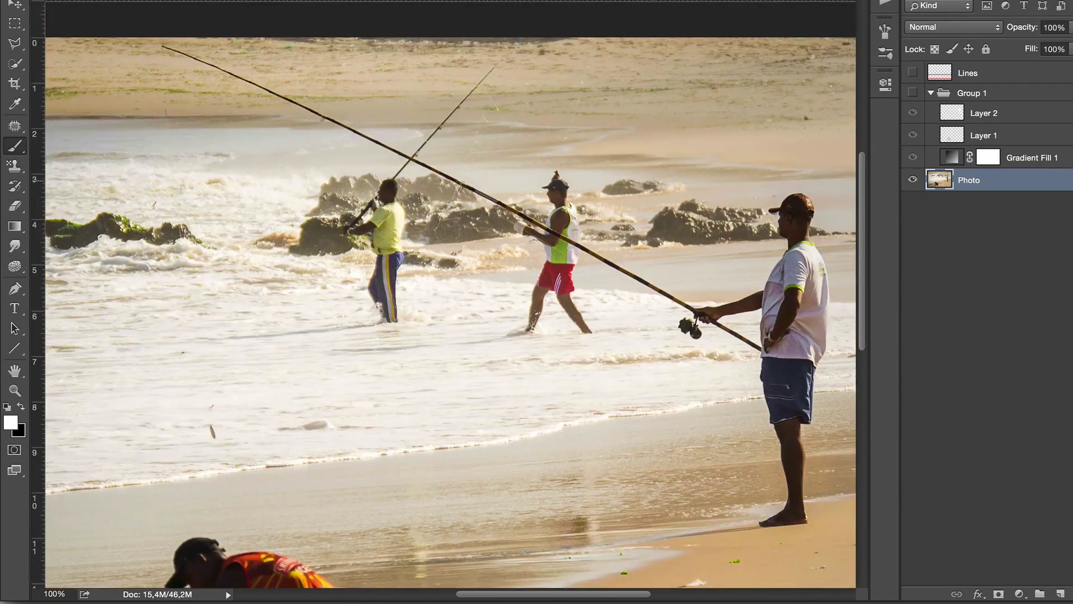
scroll(652, 181, "up", 2)
scroll(652, 181, "up", 3)
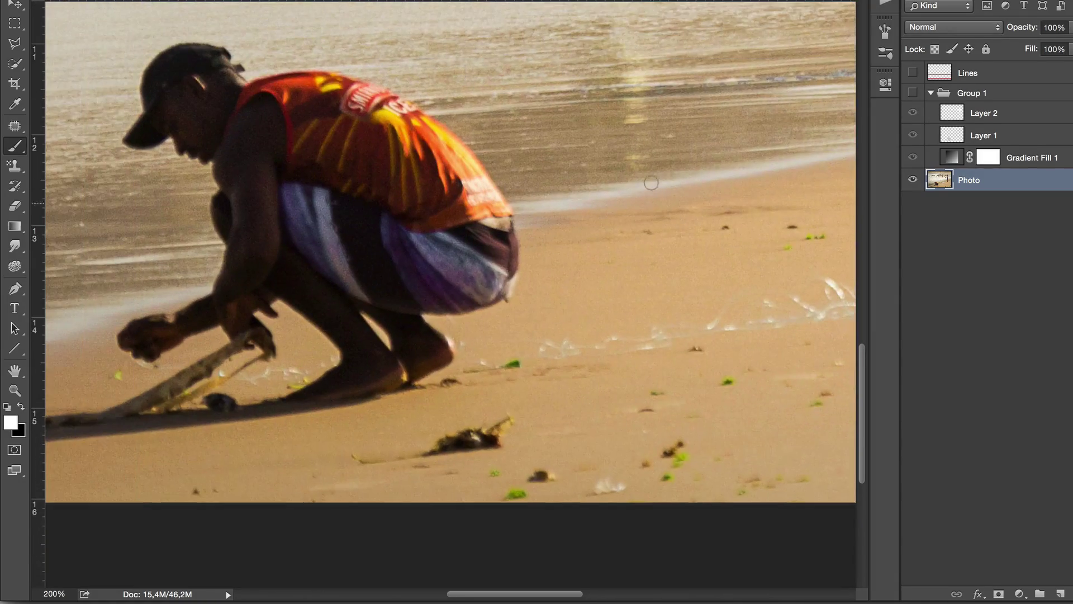
left_click(460, 153)
key("ctrl+z")
scroll(538, 149, "up", 15)
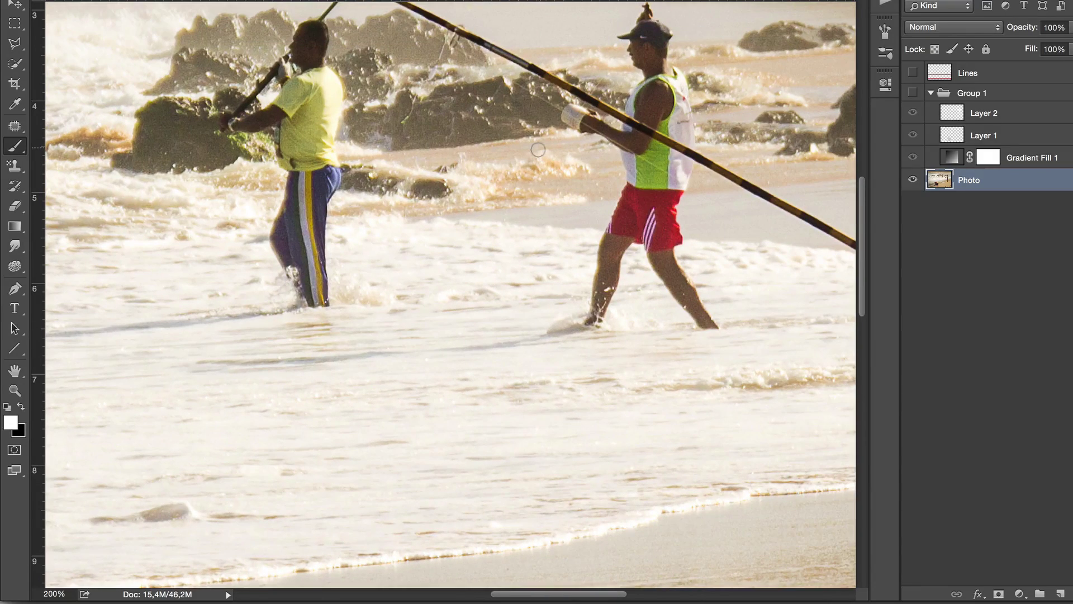
scroll(537, 149, "up", 1)
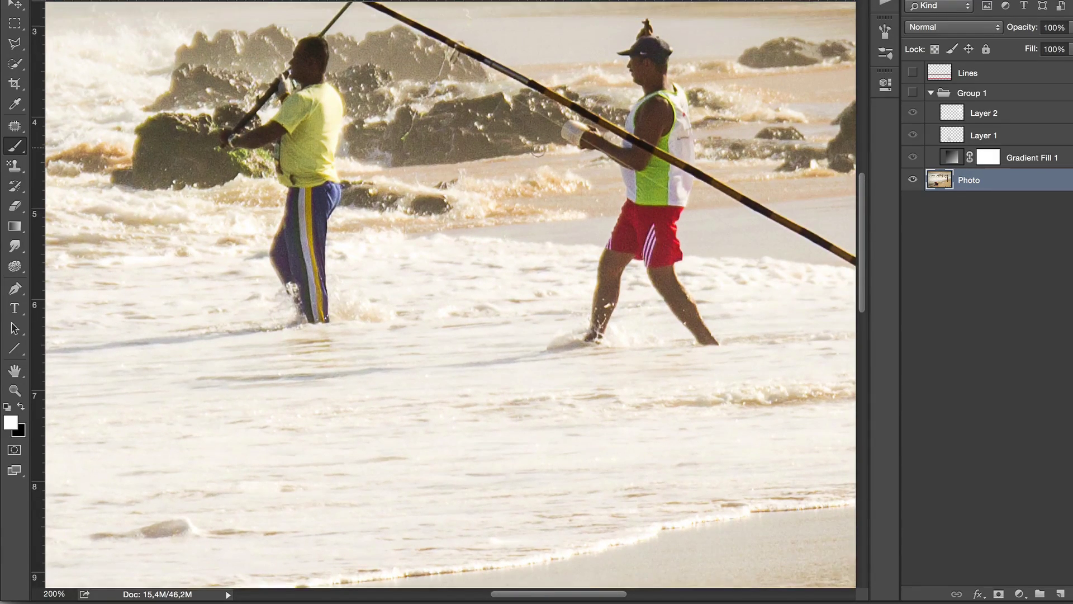
key("ctrl+minus")
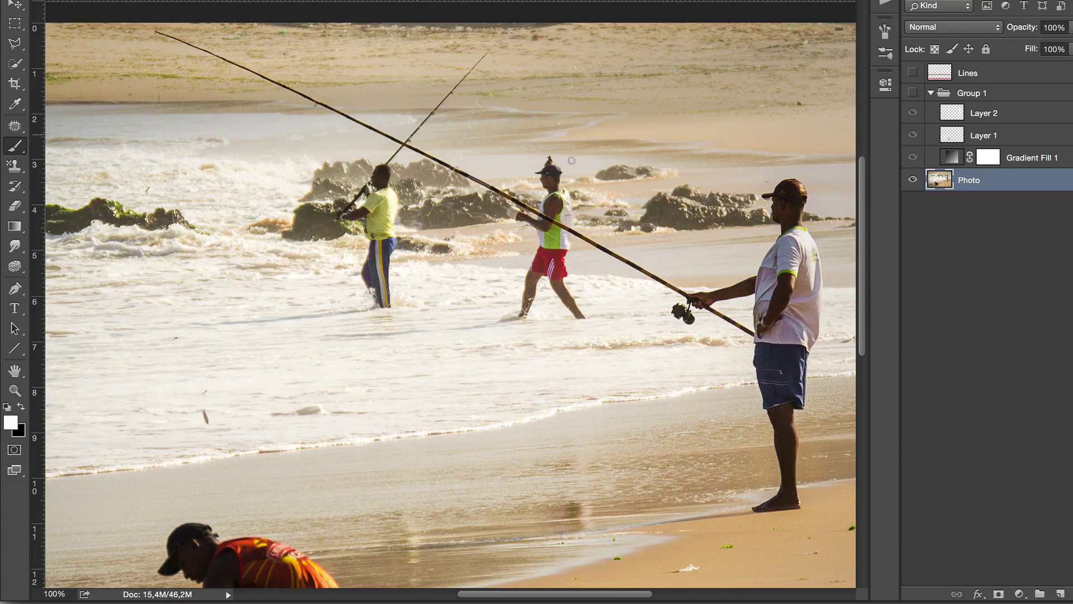
Show Group 1 again and change the color stop at location 0% of Gradient Fill 1 to gray 878787
left_click(913, 92)
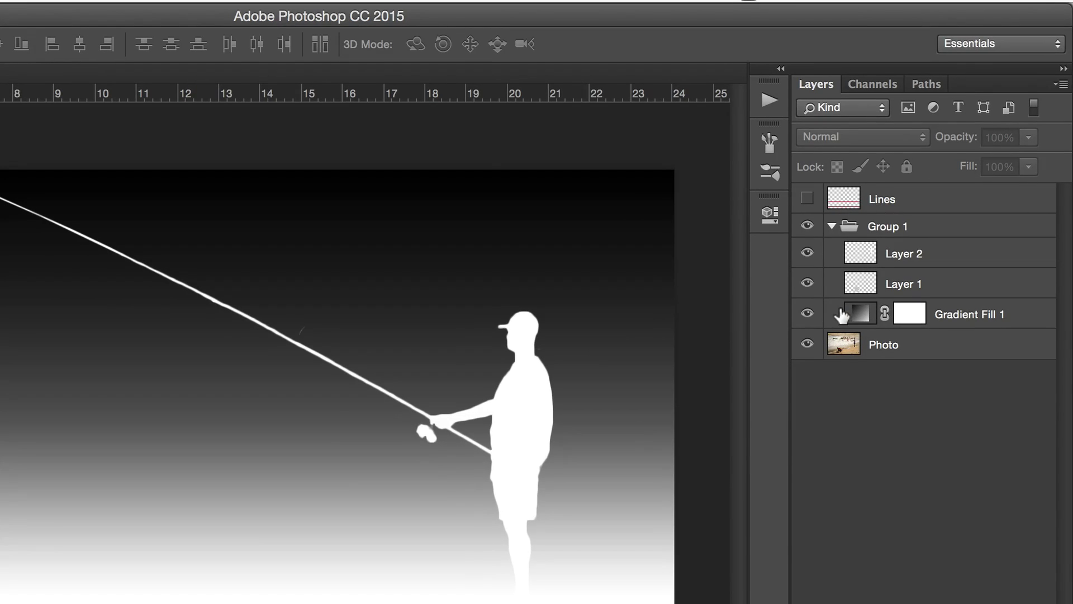
double_click(841, 314)
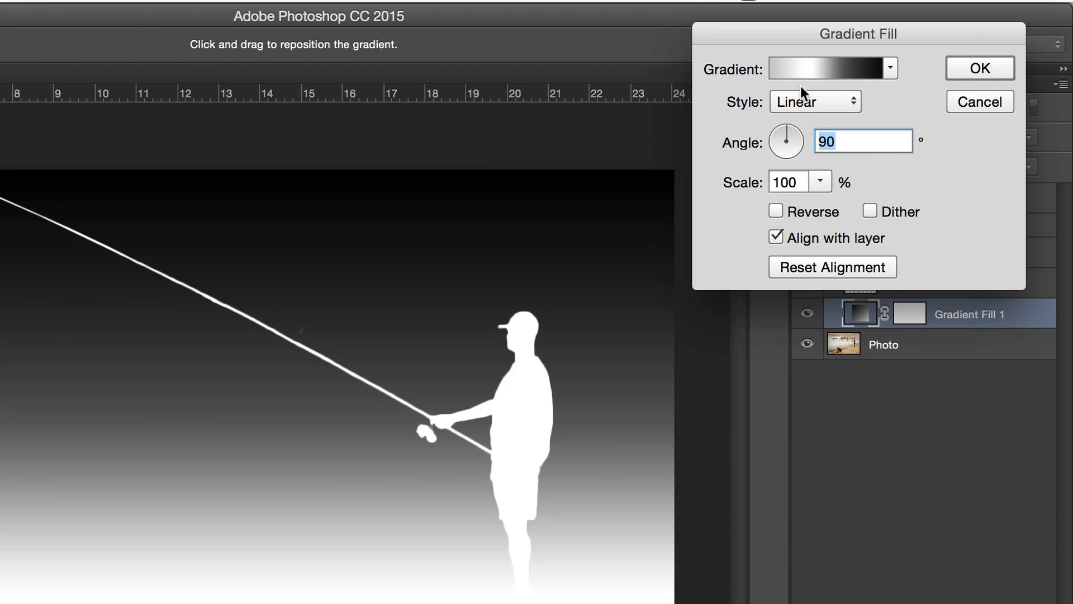
left_click(798, 69)
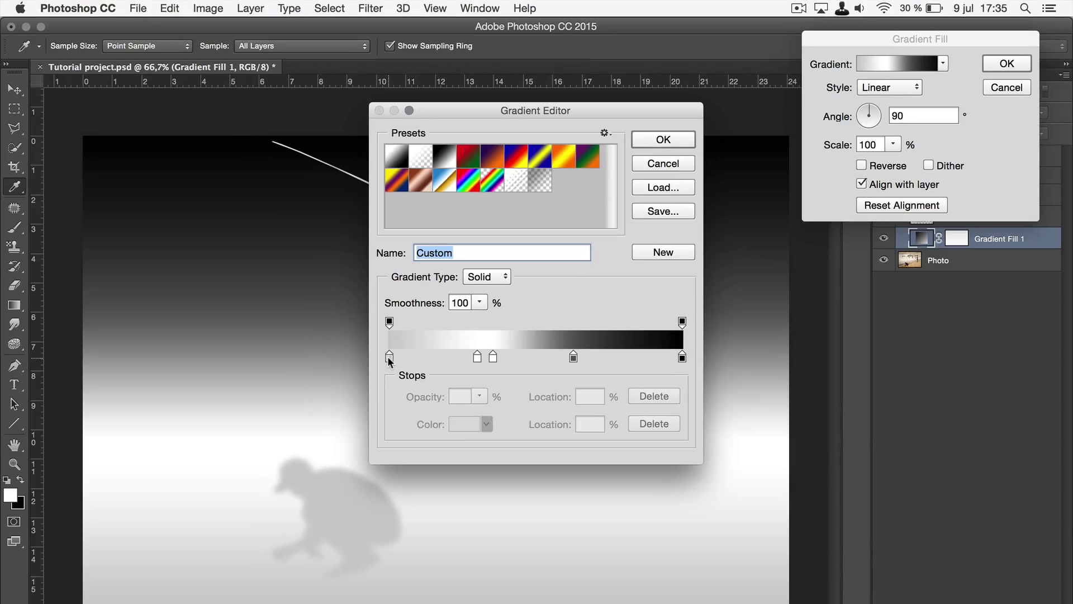
left_click(112, 479)
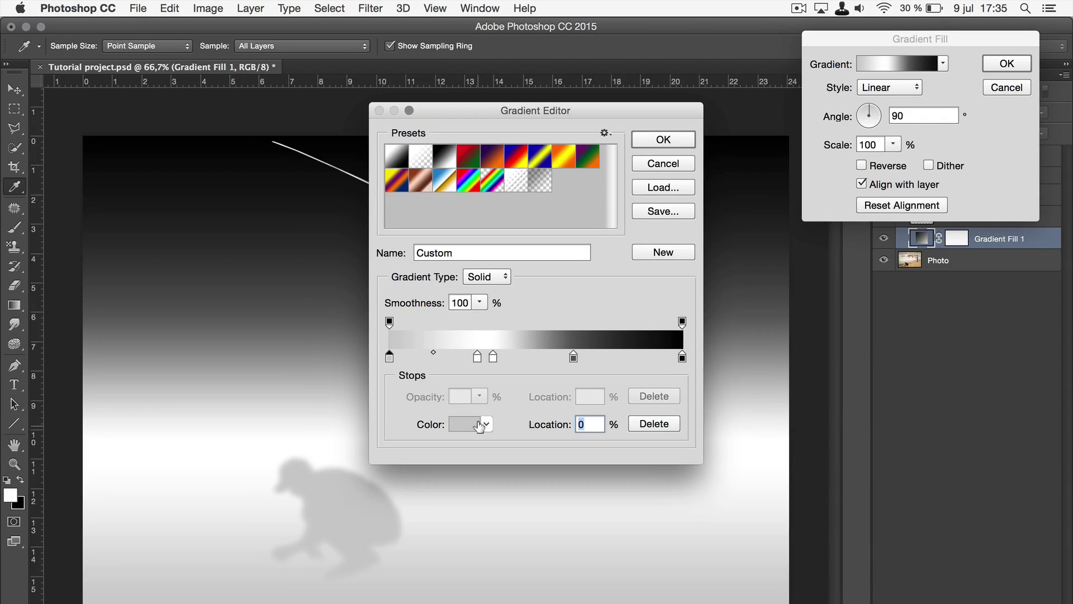
left_click(204, 570)
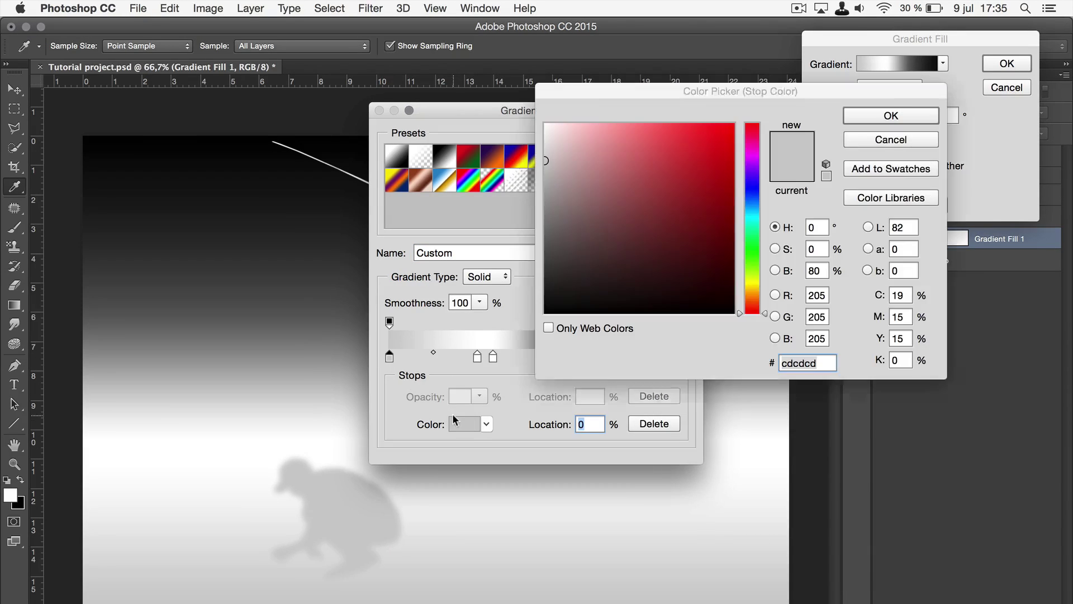
left_click(542, 189)
left_click_drag(542, 190, 542, 213)
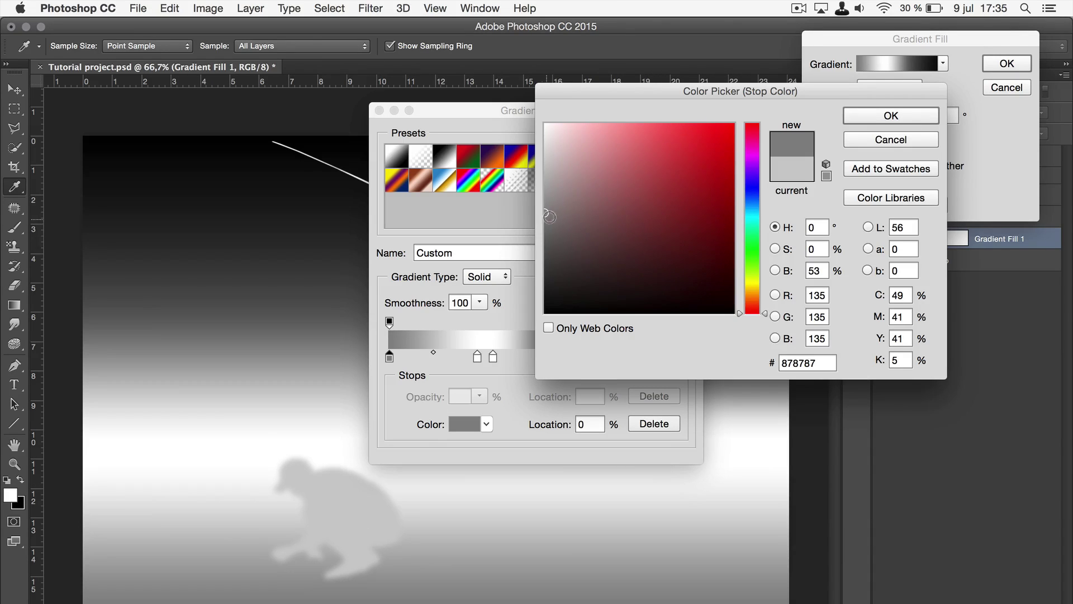
left_click(891, 117)
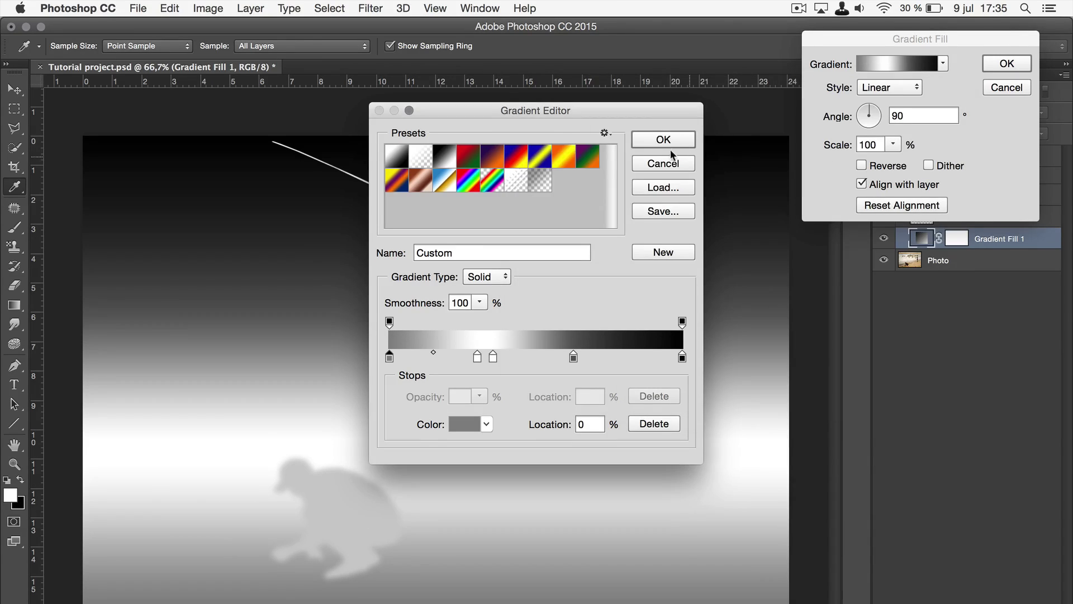
left_click(670, 139)
left_click(1006, 63)
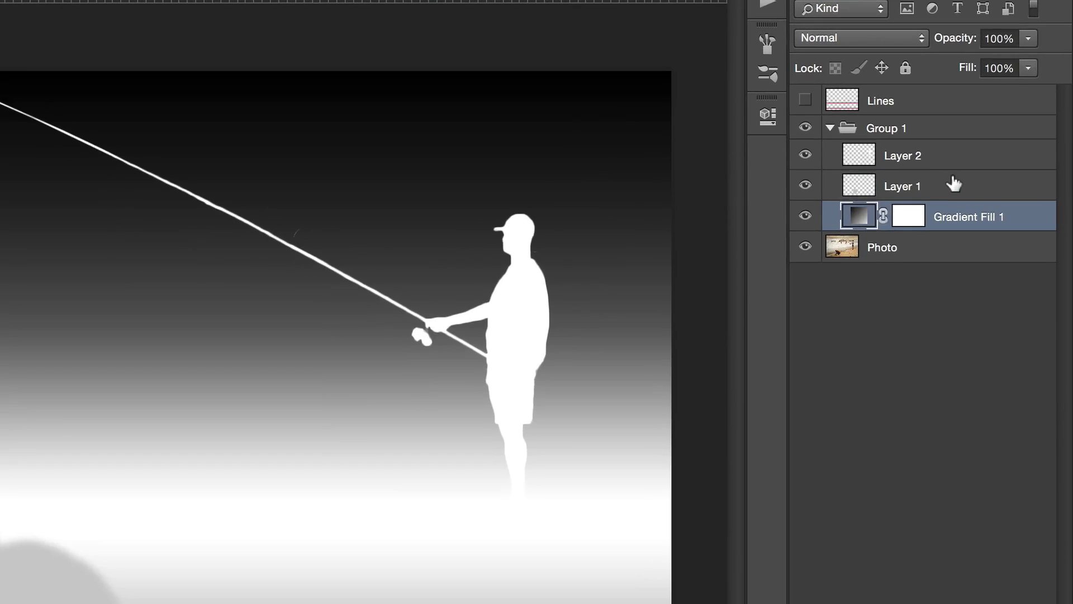
Add a Color Overlay in gray 9e9e9e to Layer 1, the crouching man's silhouette
left_click(987, 215)
double_click(954, 184)
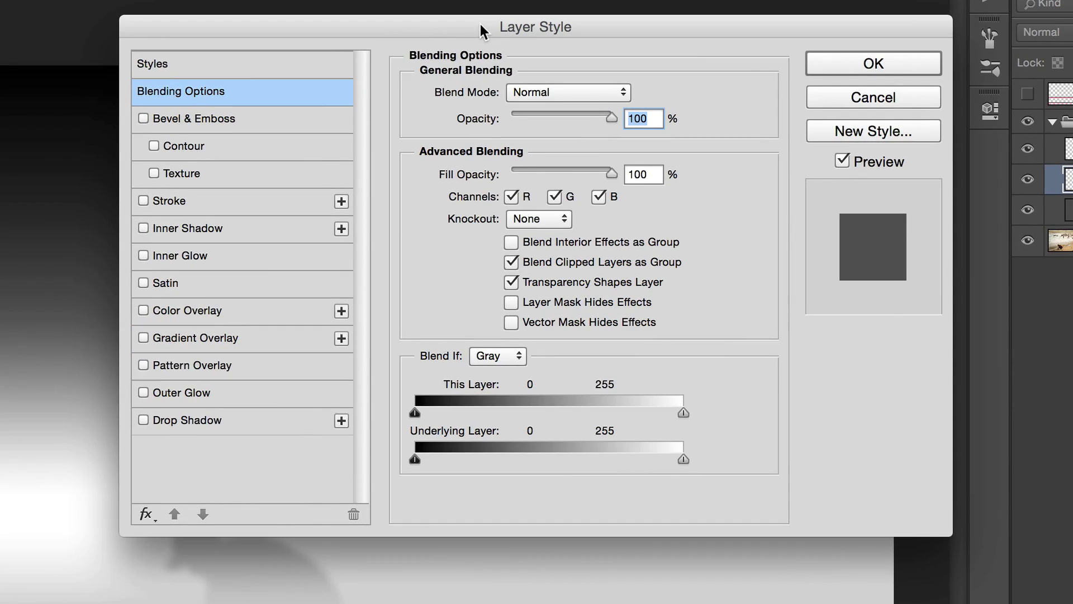
left_click_drag(481, 24, 774, 0)
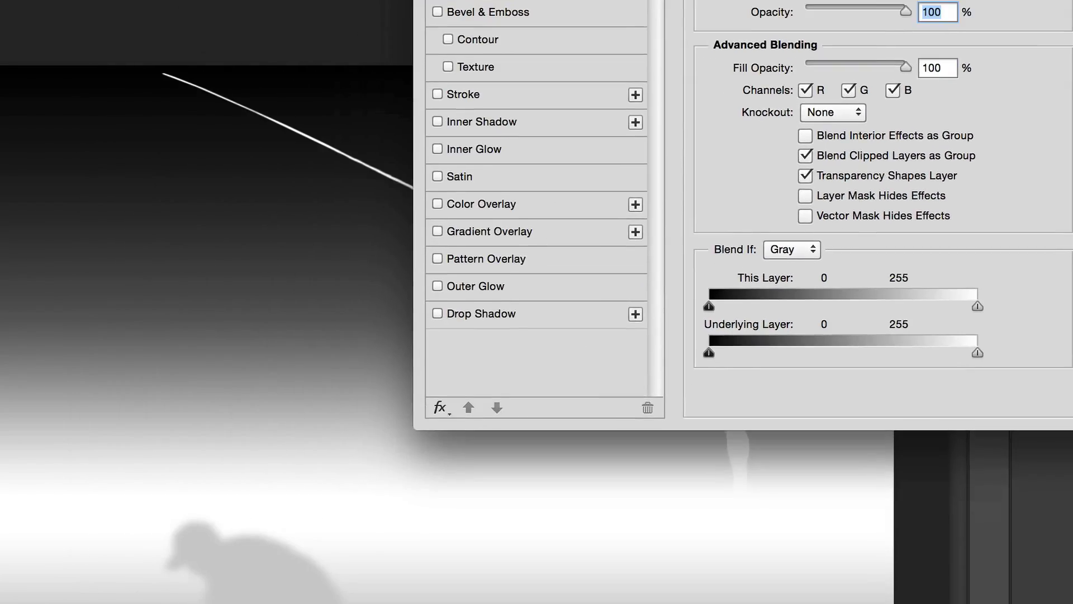
left_click(477, 197)
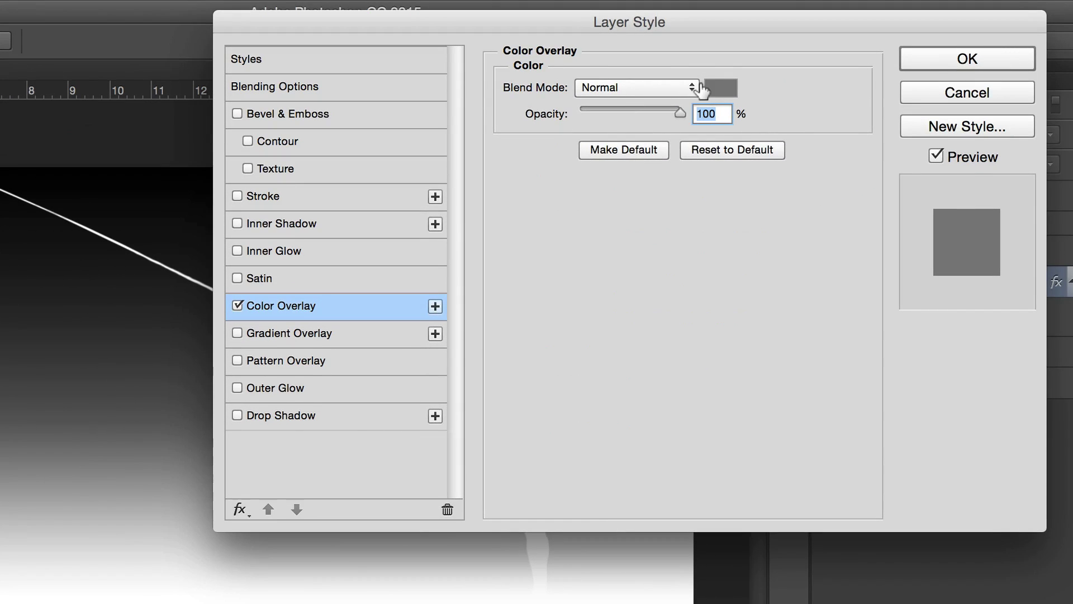
left_click(702, 88)
left_click_drag(411, 278, 301, 241)
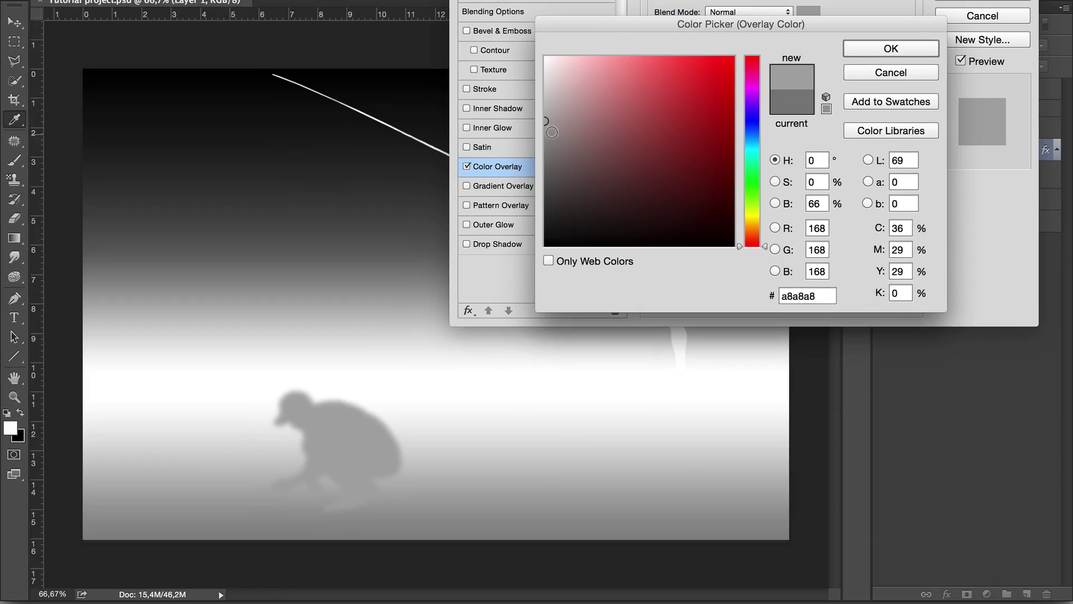
left_click_drag(547, 128, 536, 127)
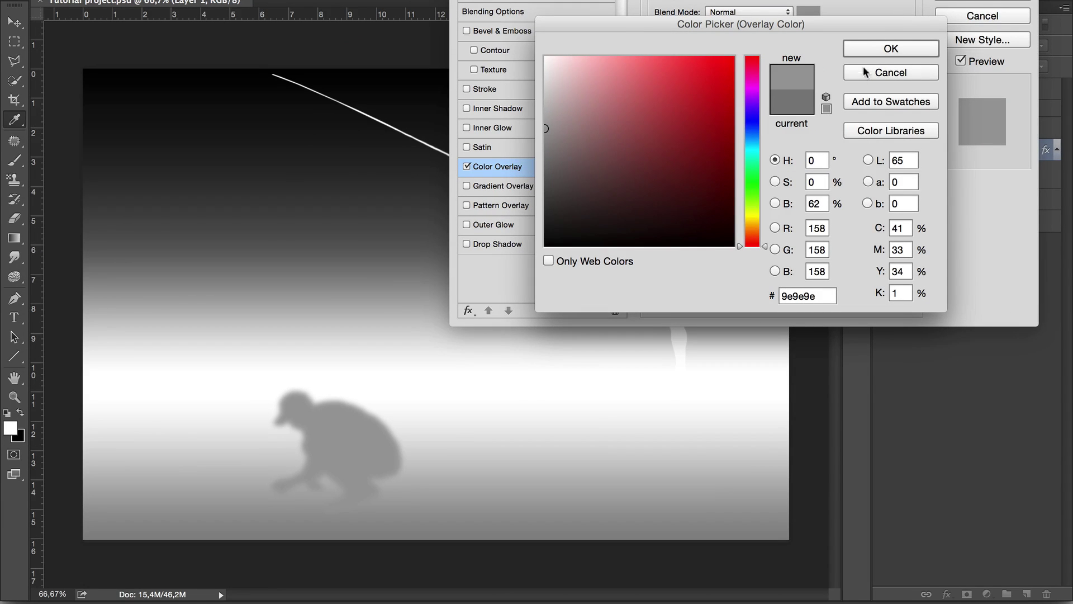
left_click(883, 52)
left_click(966, 2)
Select Group 1 and use Color Range to select the depth map's Highlights with Fuzziness 100% and Range 255
left_click(560, 211)
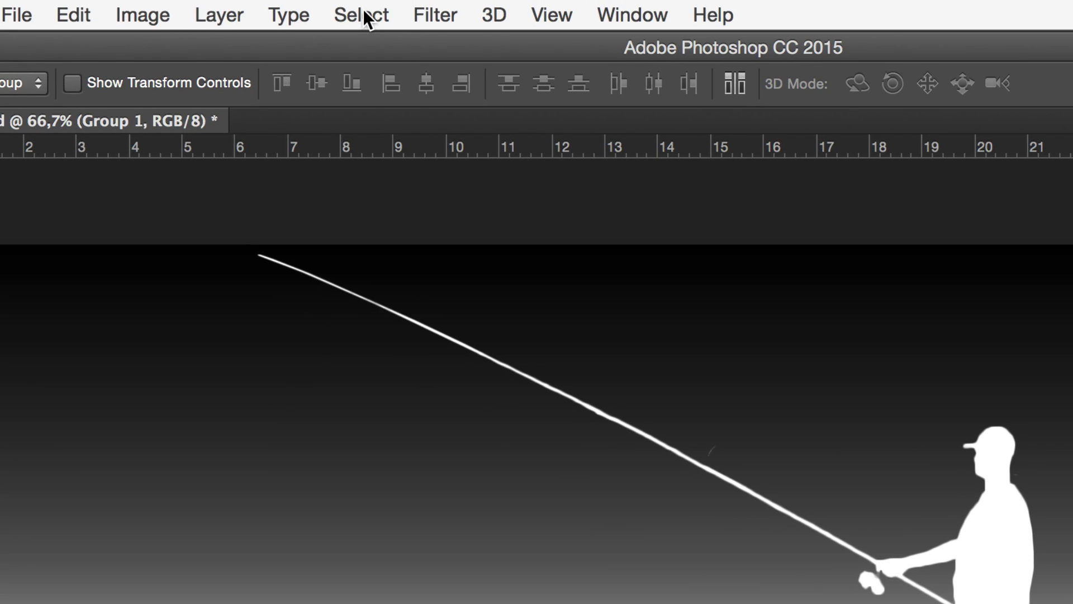
left_click(363, 14)
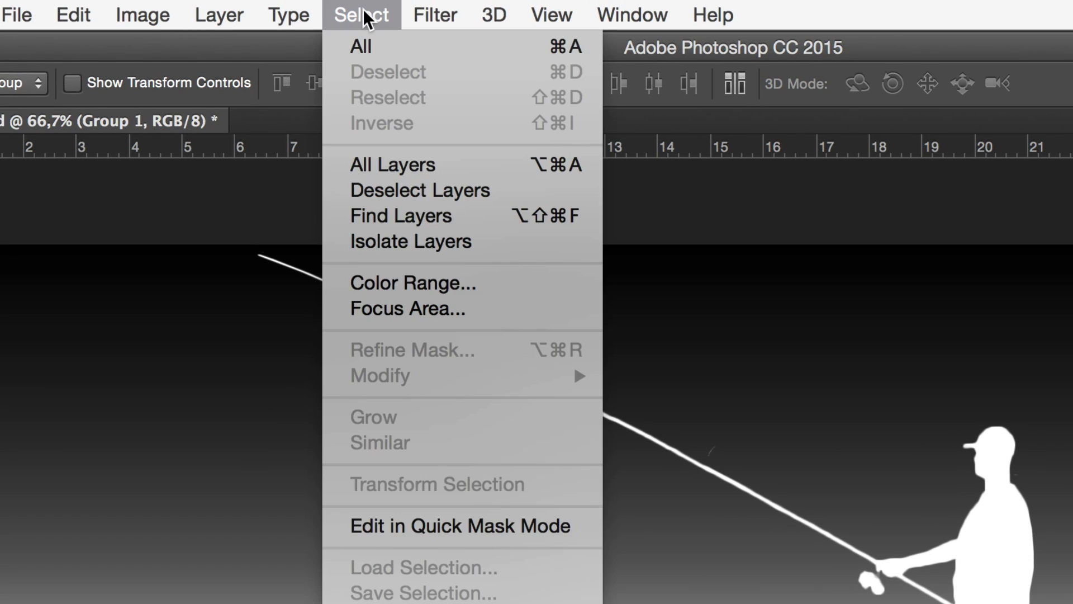
left_click(441, 290)
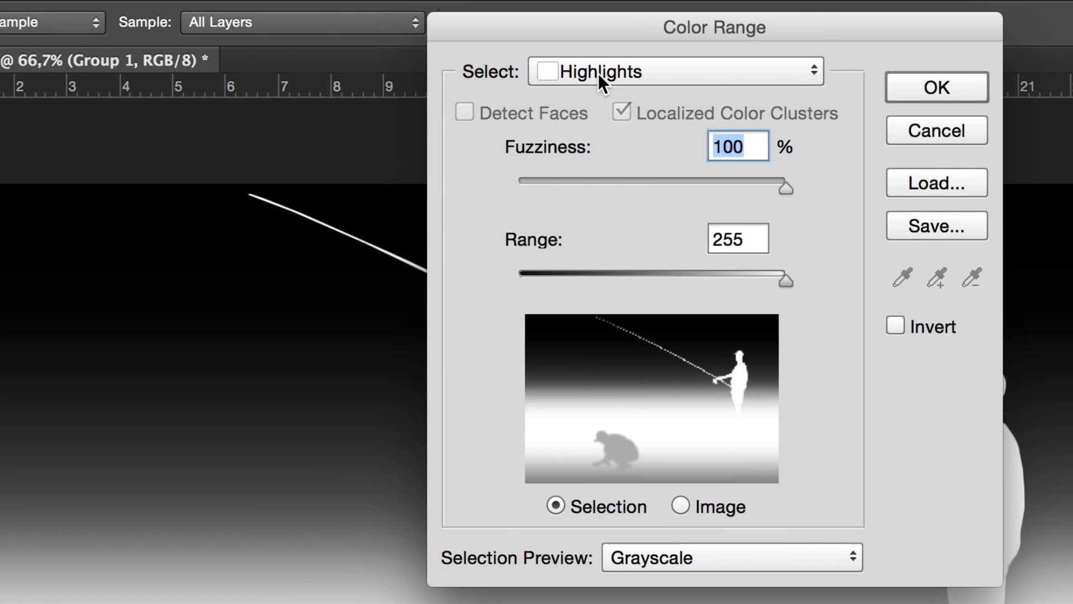
left_click(598, 73)
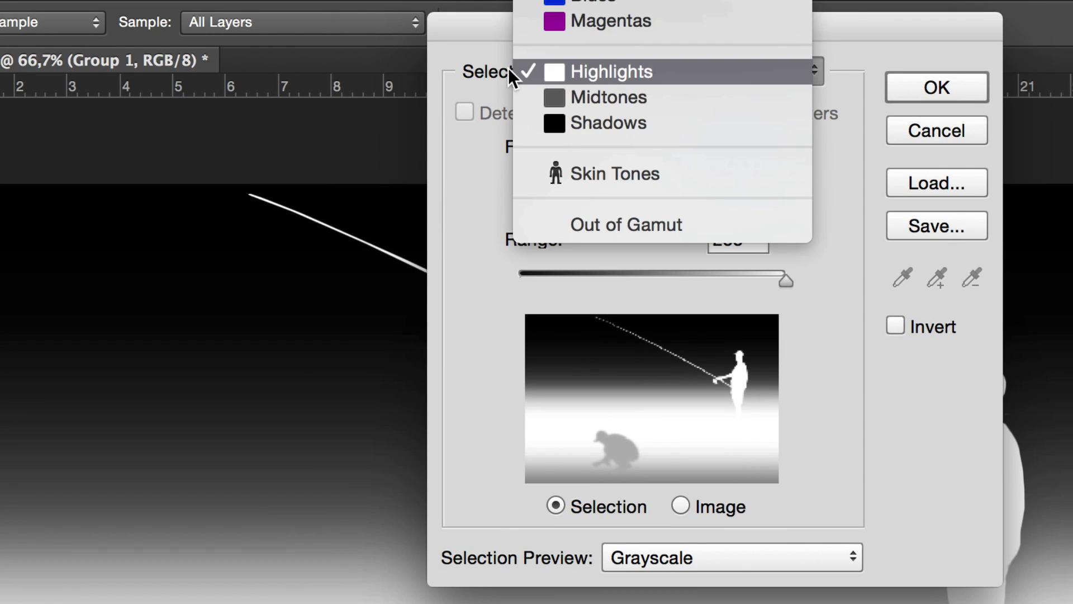
left_click(632, 81)
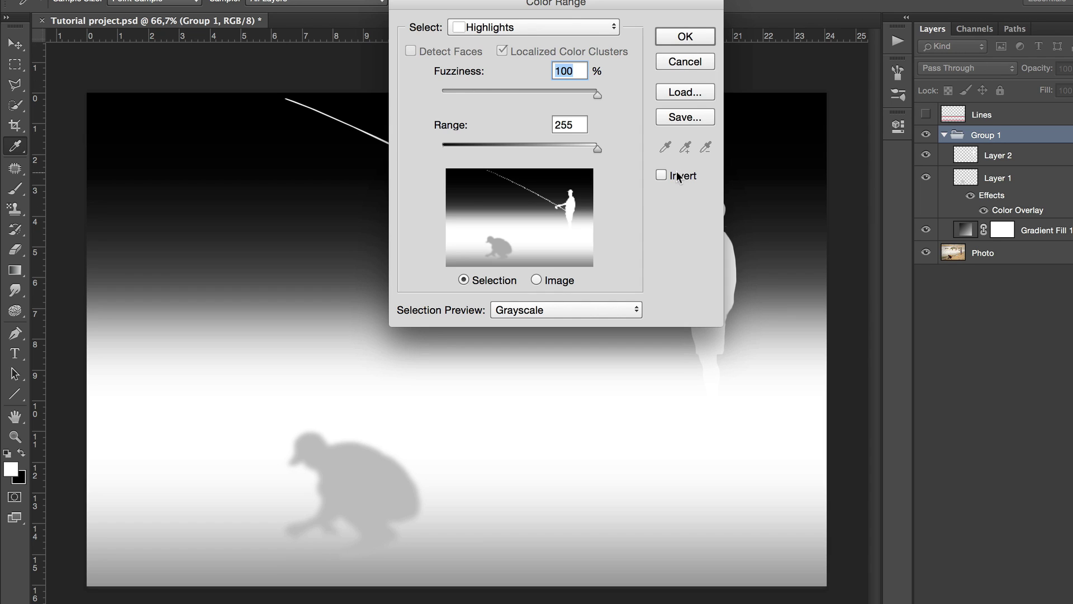
left_click(685, 36)
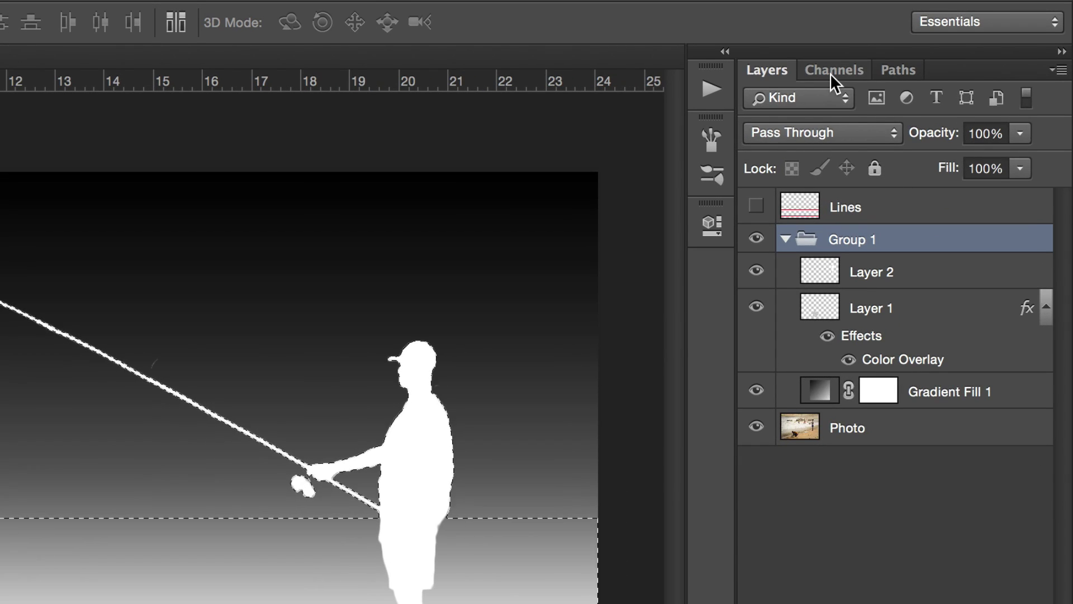
Create a new alpha channel while keeping the highlights selection active
left_click(871, 59)
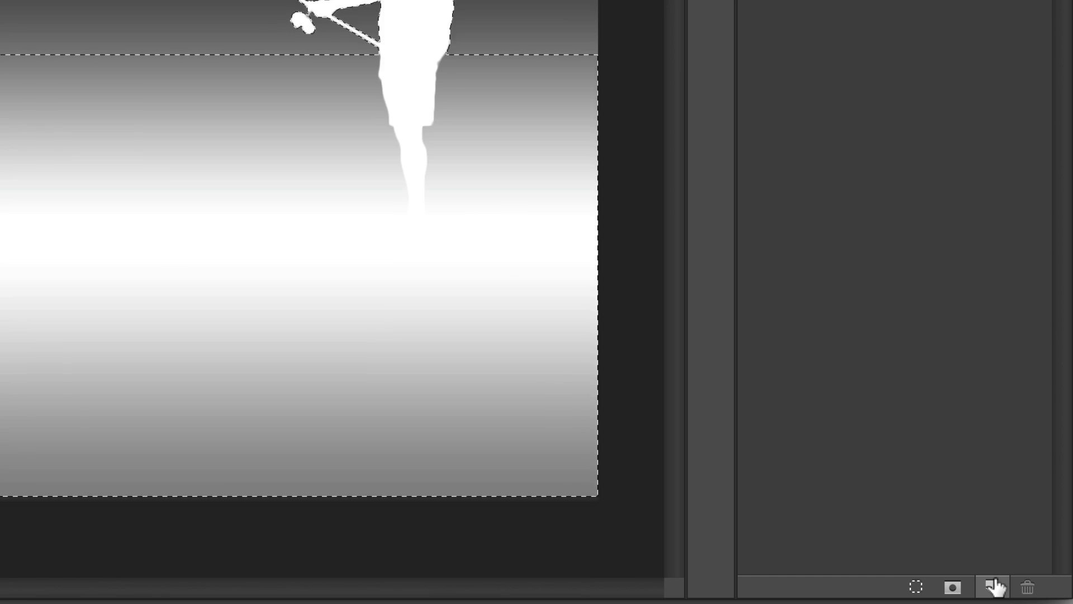
left_click(995, 585)
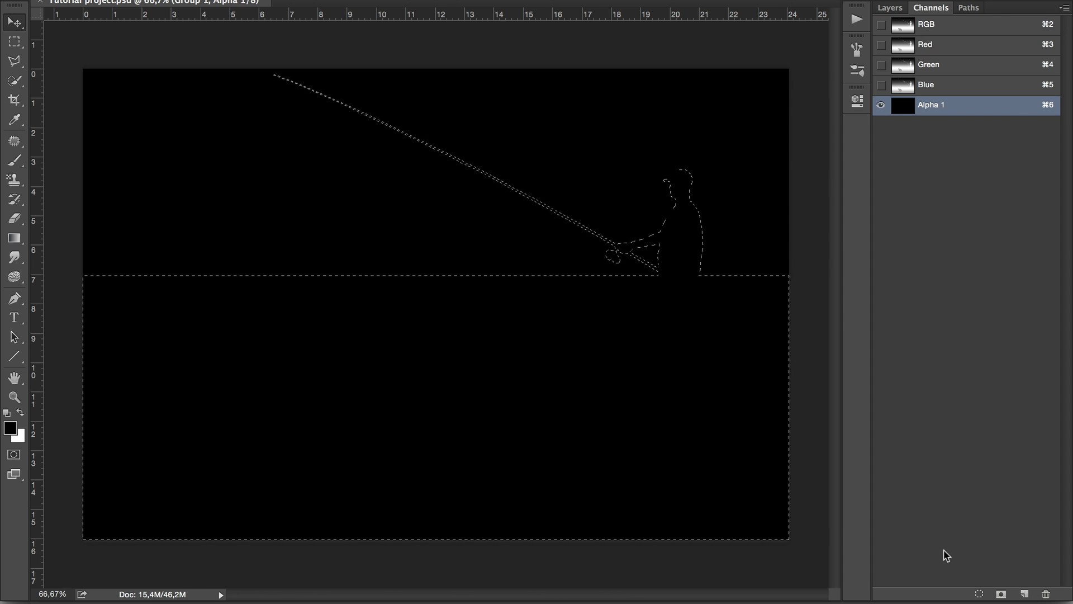
Paste the depth map into the Alpha 1 channel and clear the selection
key("super+v")
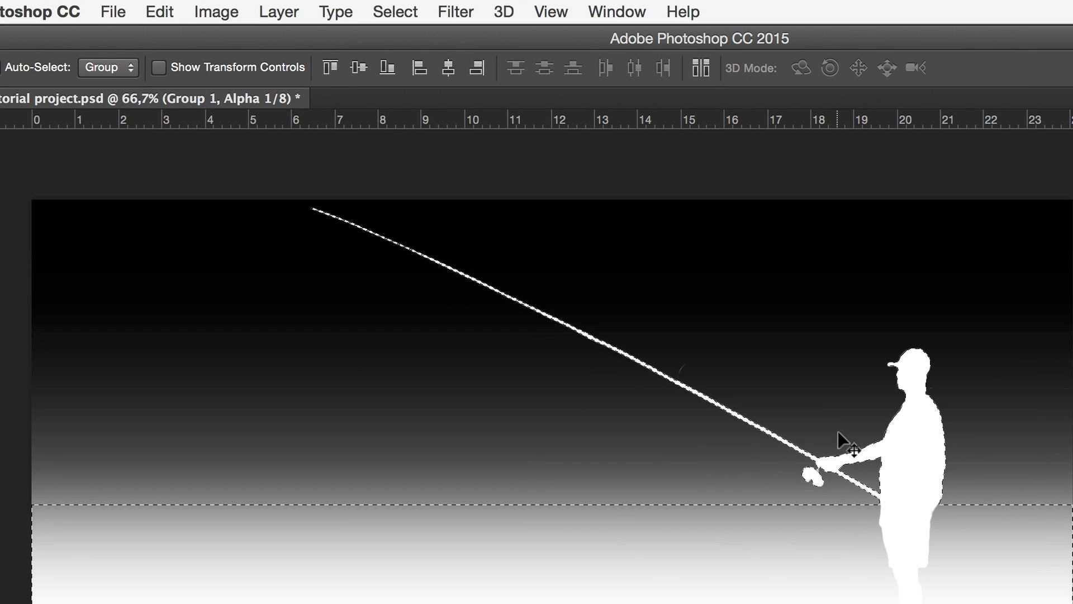
left_click(410, 7)
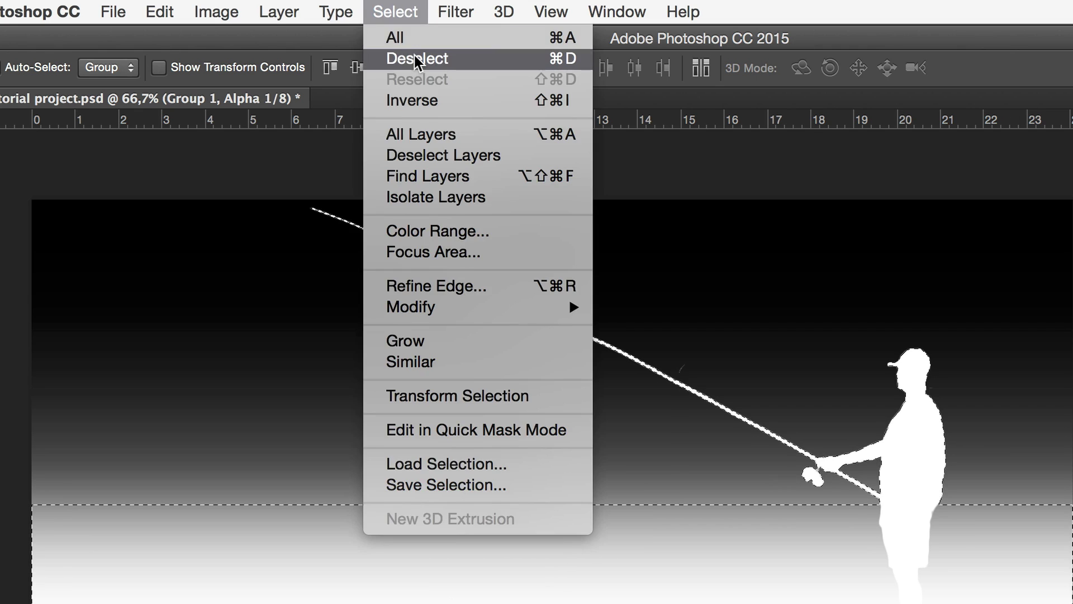
left_click(414, 56)
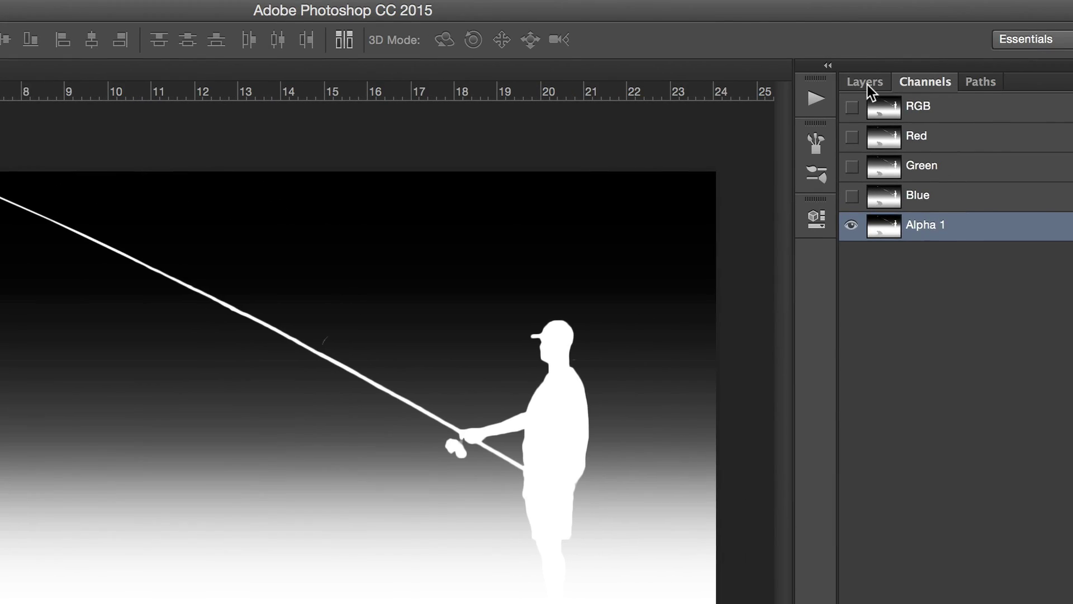
Hide Group 1, make the Photo layer active and check that its RGB channels are selected instead of Alpha 1
left_click(866, 152)
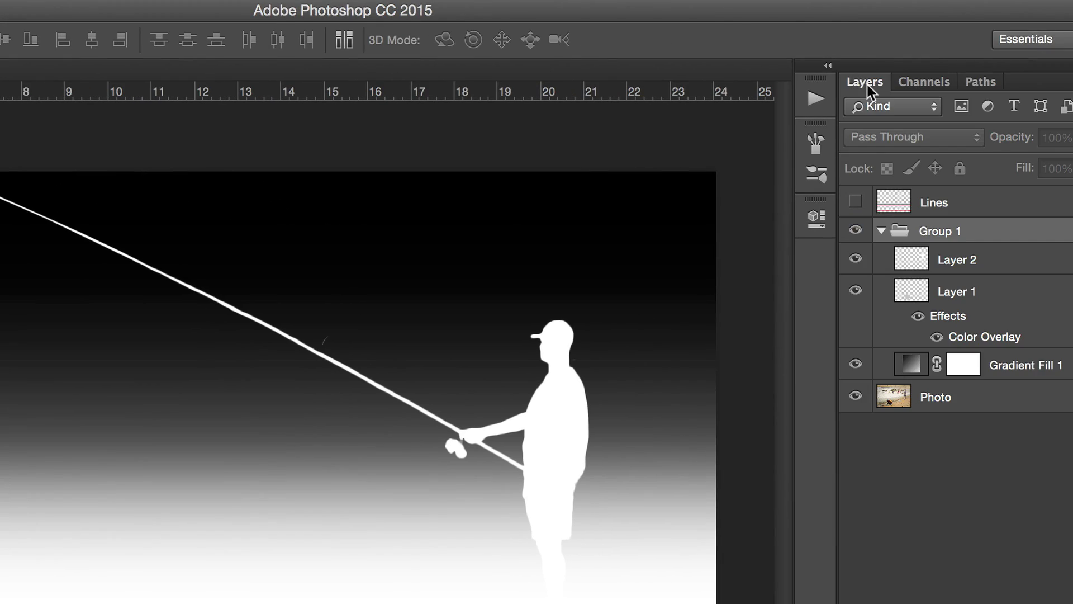
left_click(852, 228)
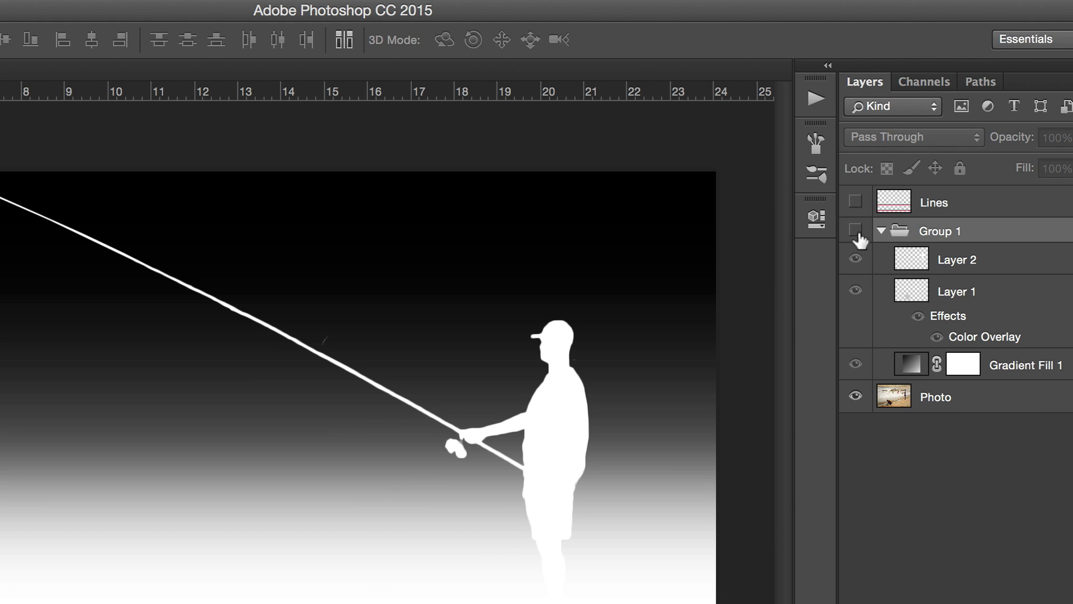
left_click(993, 396)
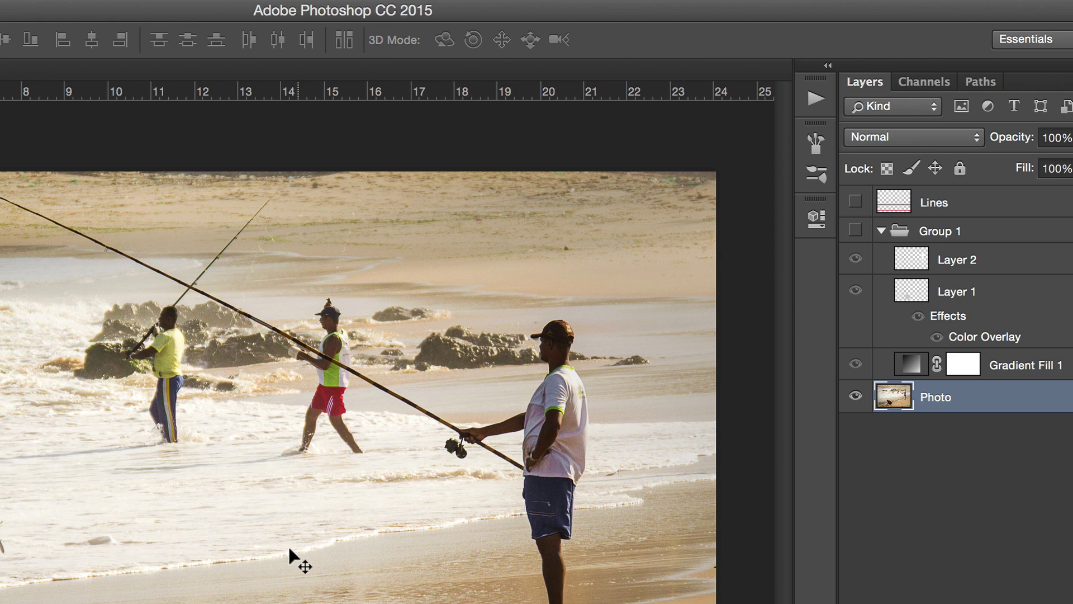
left_click(917, 86)
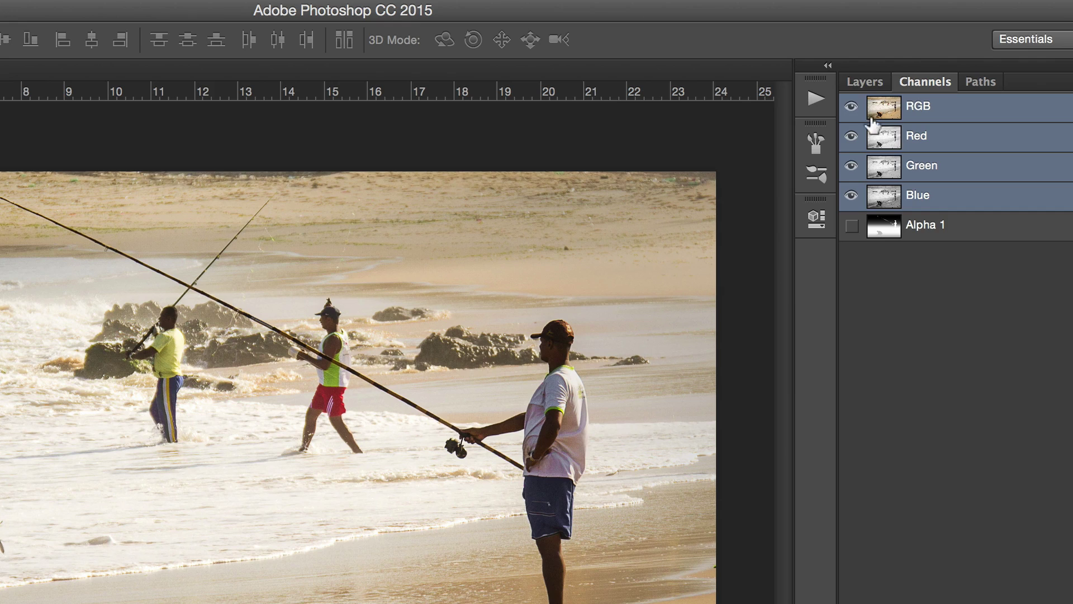
left_click(864, 78)
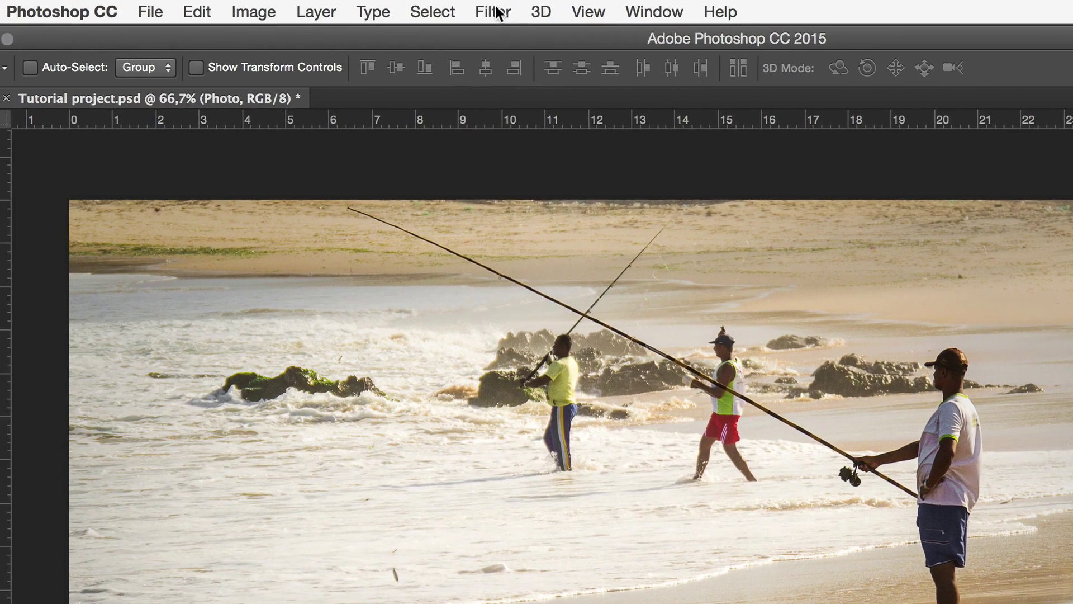
Start the Lens Blur filter on the Photo layer and compare the image with the preview on and off
left_click(494, 11)
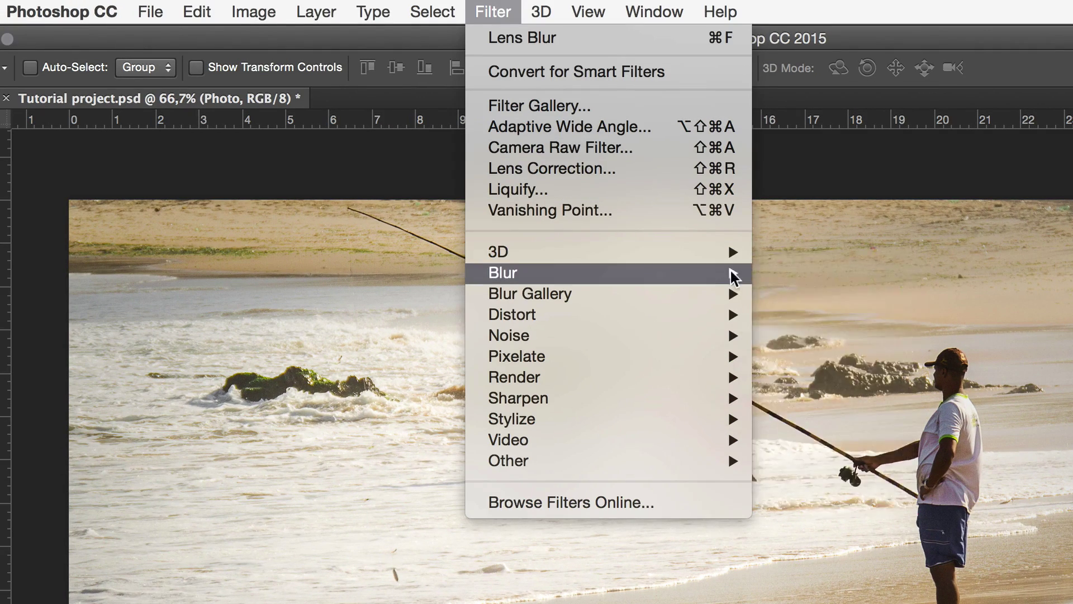
mouse_move(707, 274)
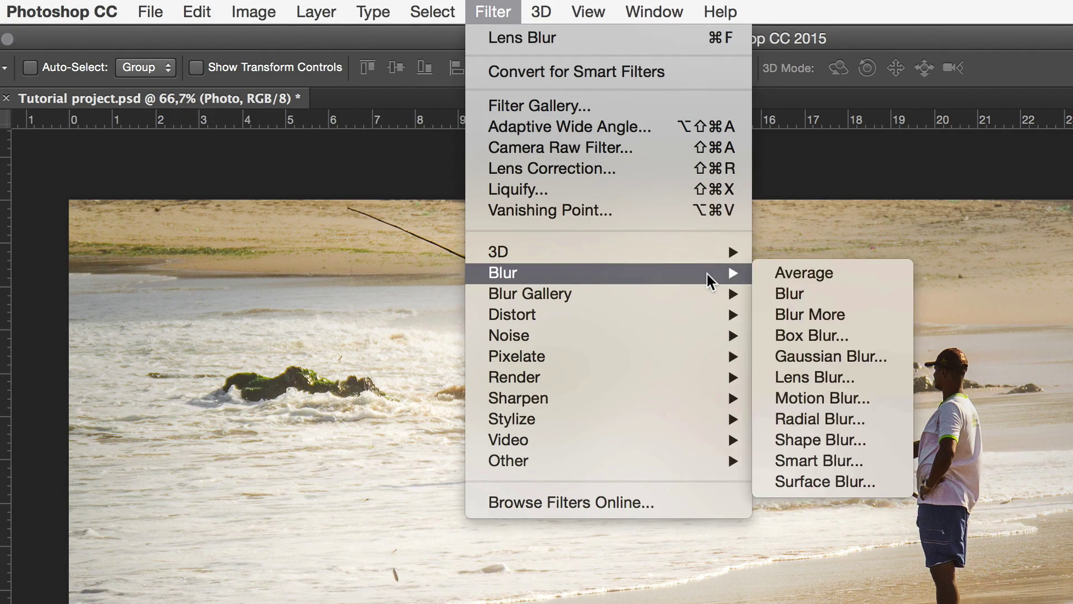
left_click(816, 377)
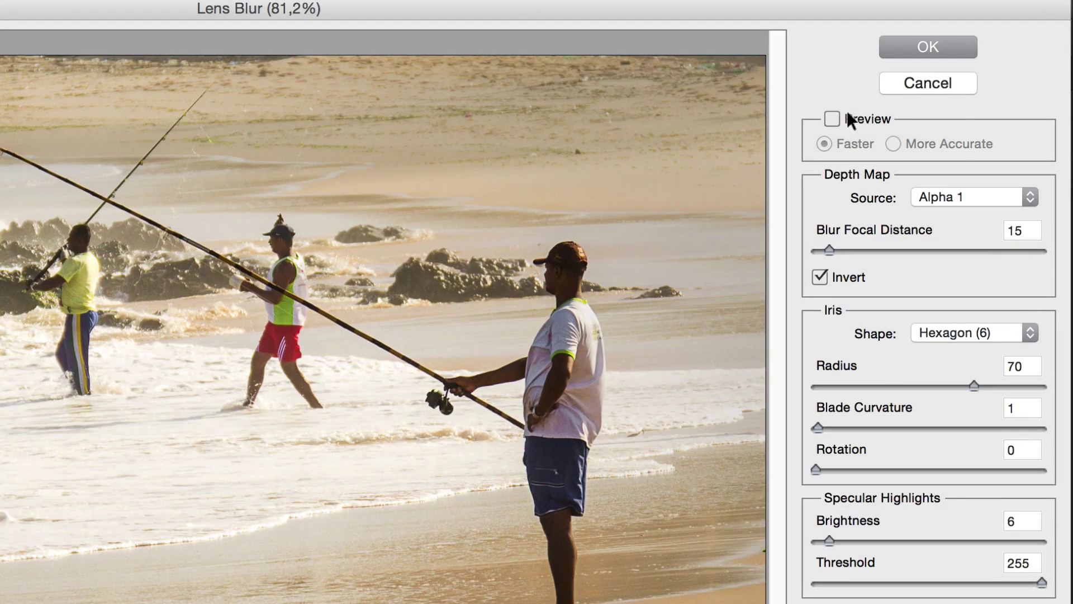
left_click(846, 114)
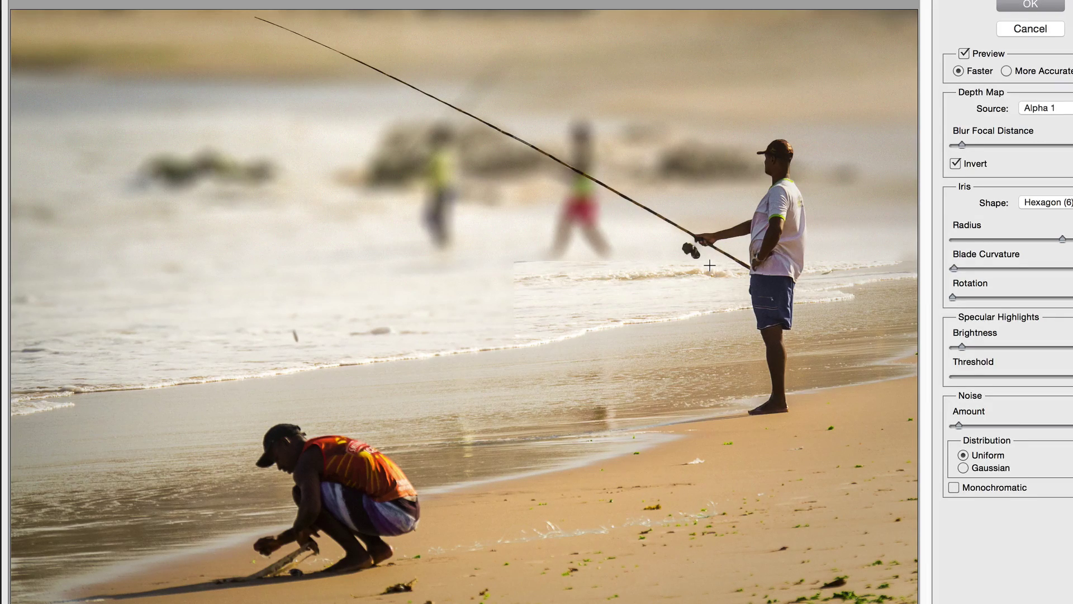
left_click(962, 53)
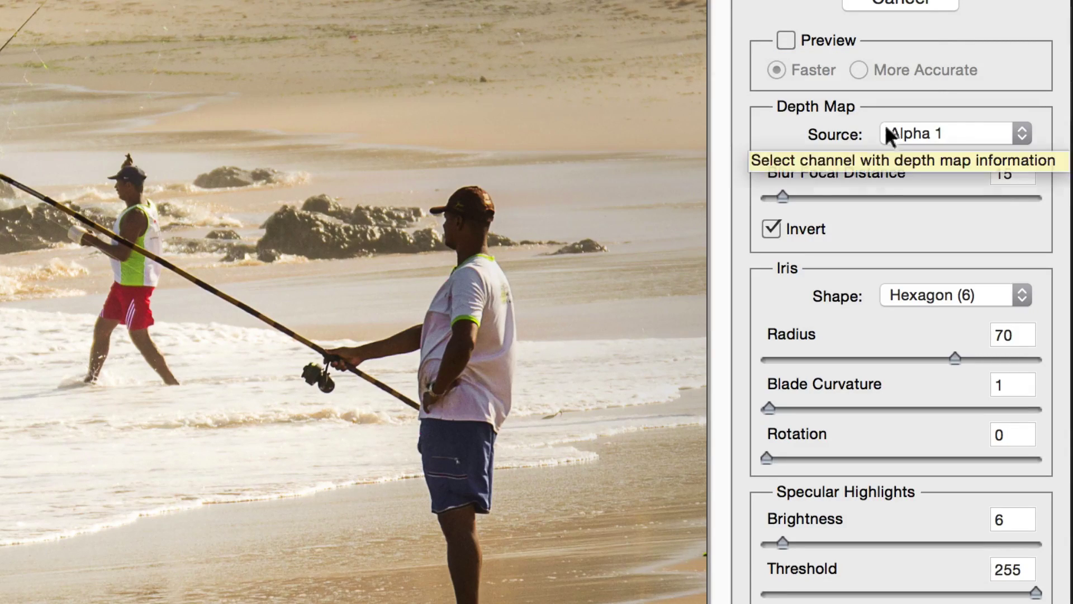
Use Alpha 1 as the depth map source and set the Blur Focal Distance to 6
left_click(916, 130)
left_click(929, 127)
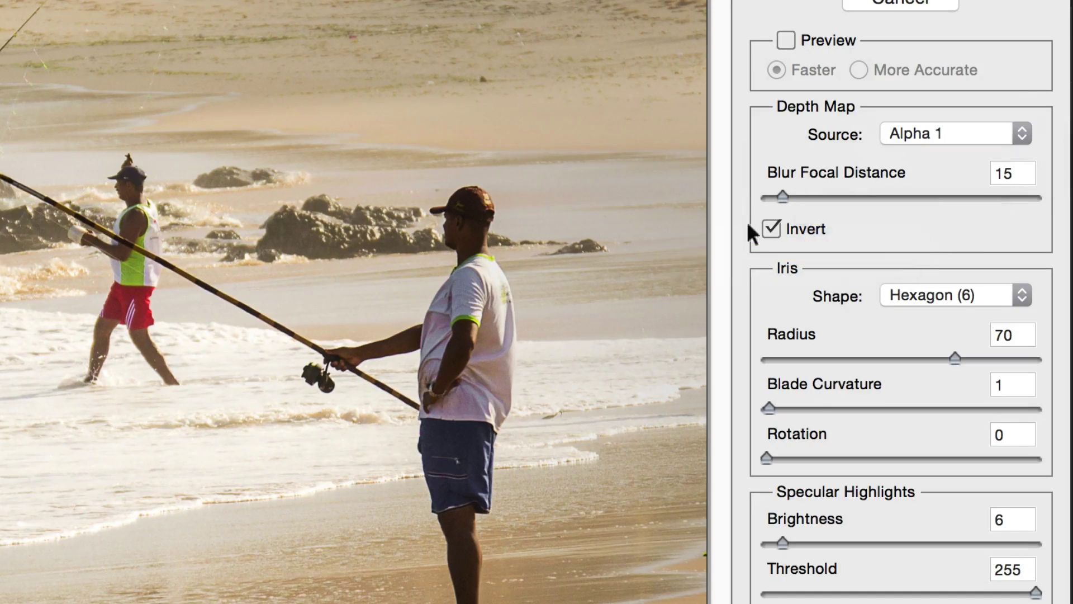
left_click(773, 199)
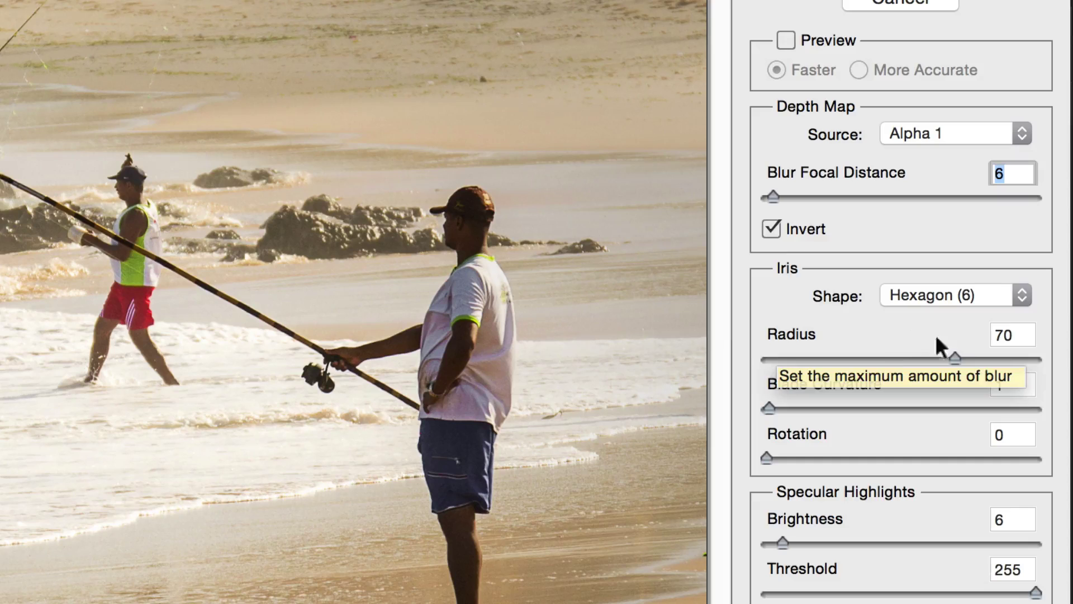
Set the iris Radius to 45, preview the result and apply the Lens Blur to the photo
left_click(1027, 334)
key("BackSpace")
key("BackSpace")
type("45")
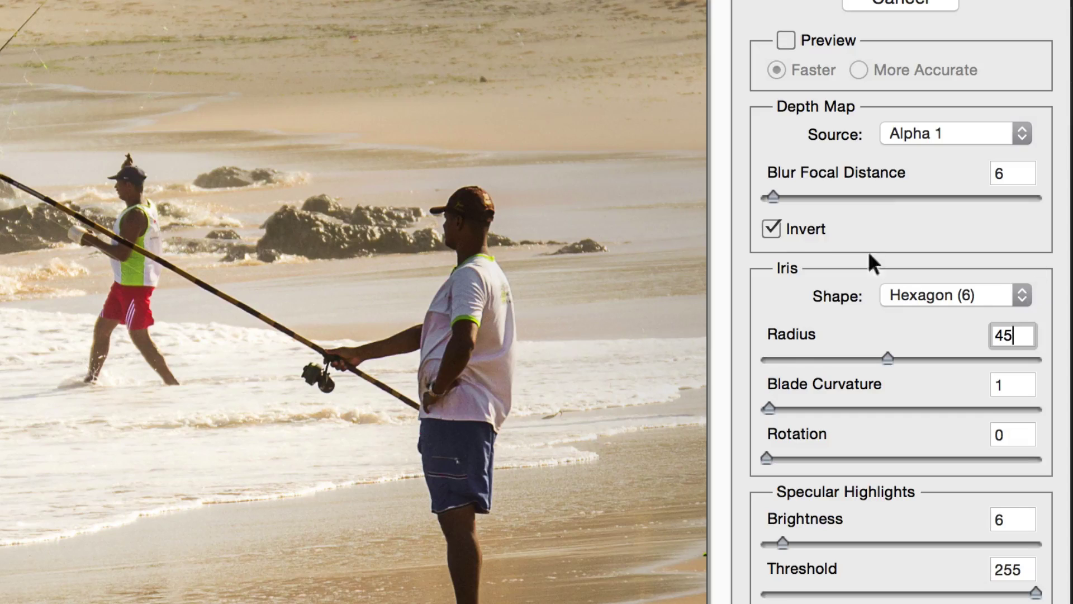
left_click(785, 39)
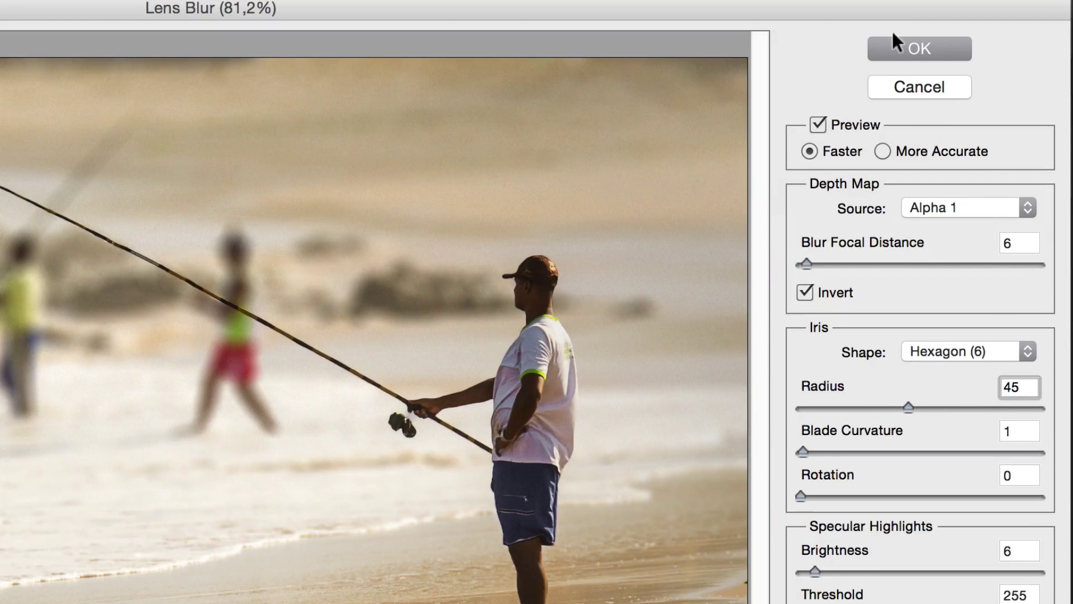
left_click(894, 40)
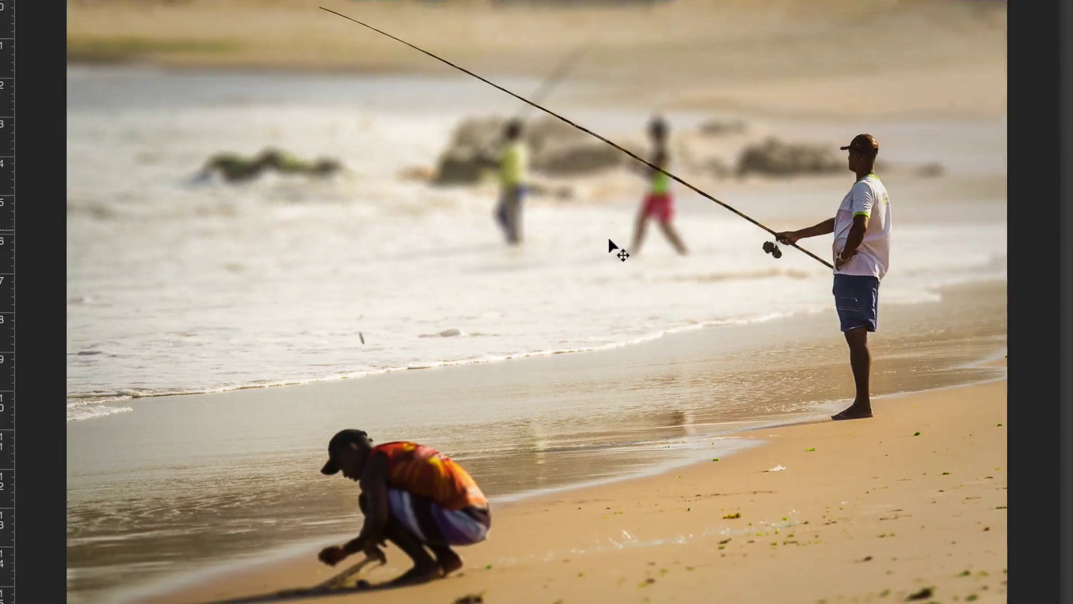